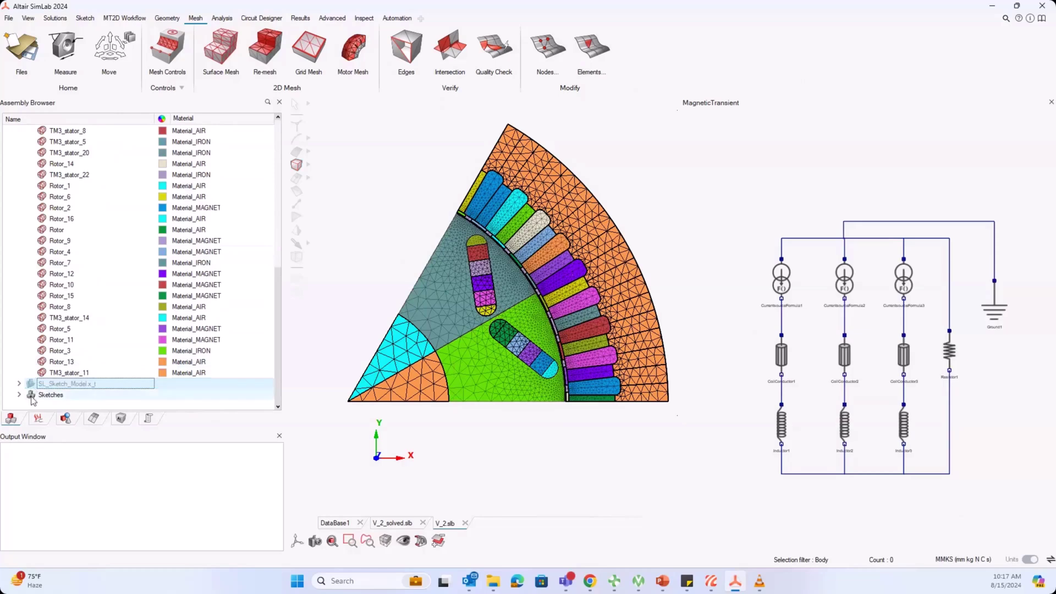
# Step: Examine the MagneticTransient solution's settings, loads and constraints, and the update options offered for its results
pyautogui.scroll(10, 123, 298)
pyautogui.click(38, 418)
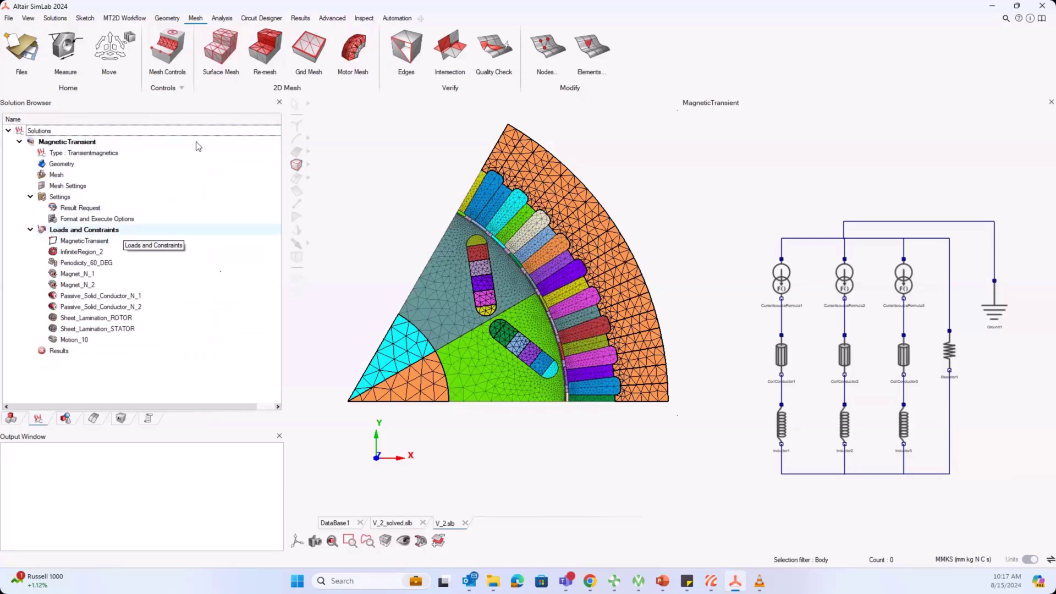
pyautogui.click(221, 18)
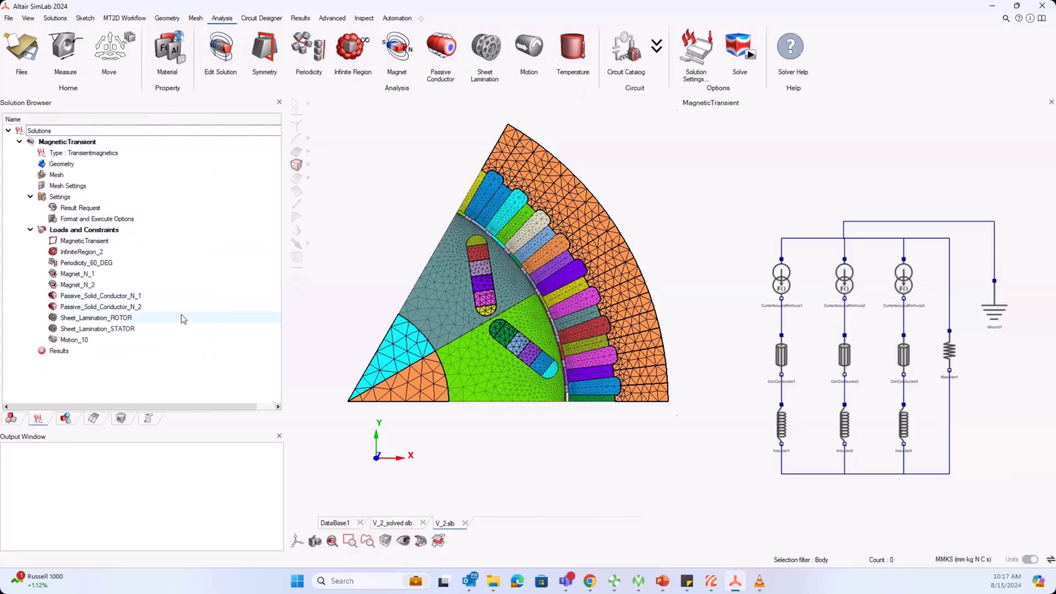
pyautogui.click(65, 352)
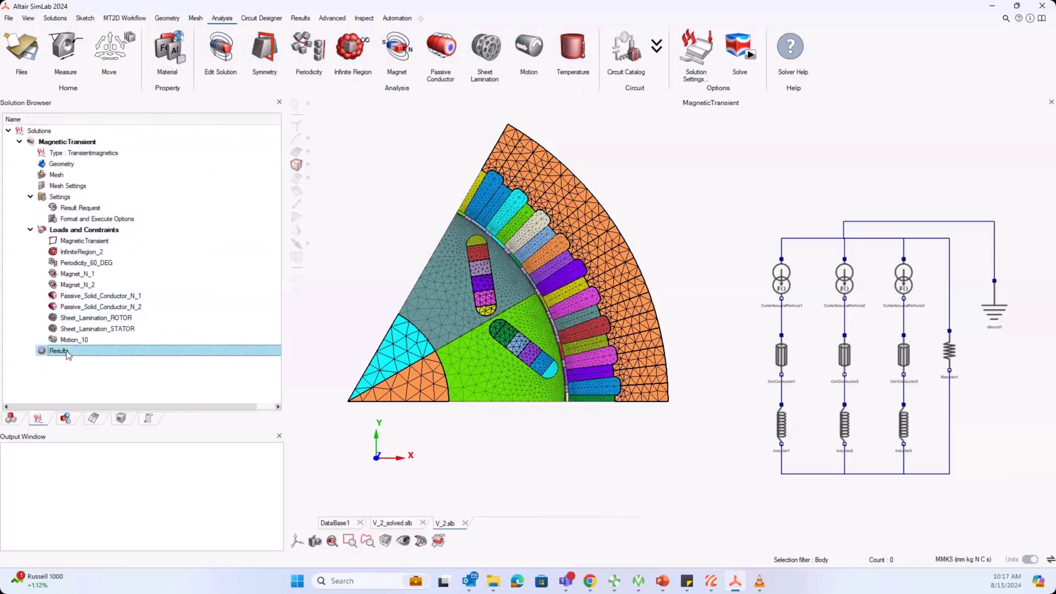
pyautogui.rightClick(66, 351)
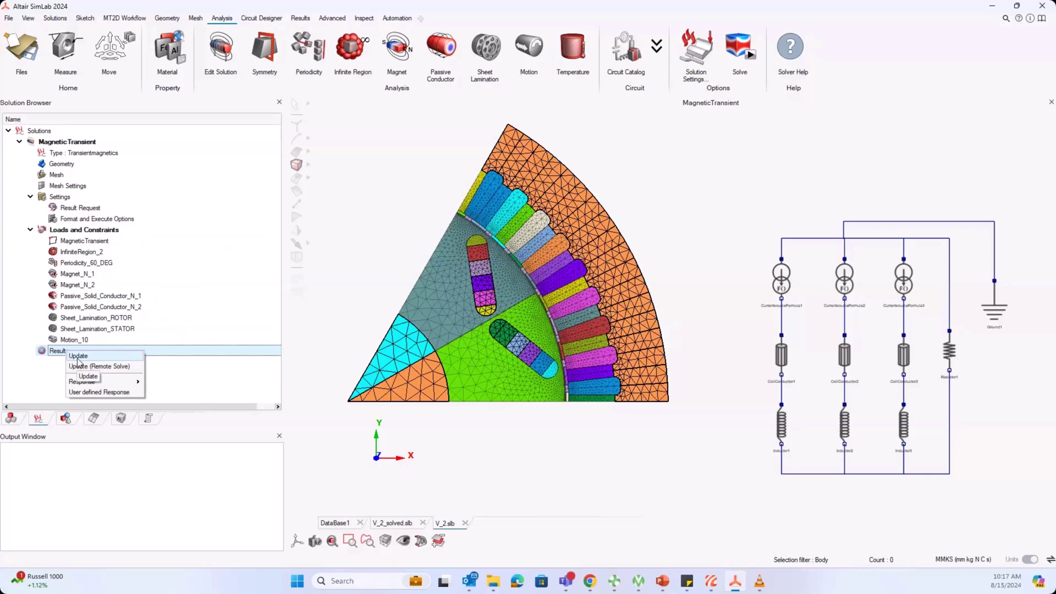
# Step: Switch to the solved model V_2_solved.slb and display its loads and constraints
pyautogui.click(385, 525)
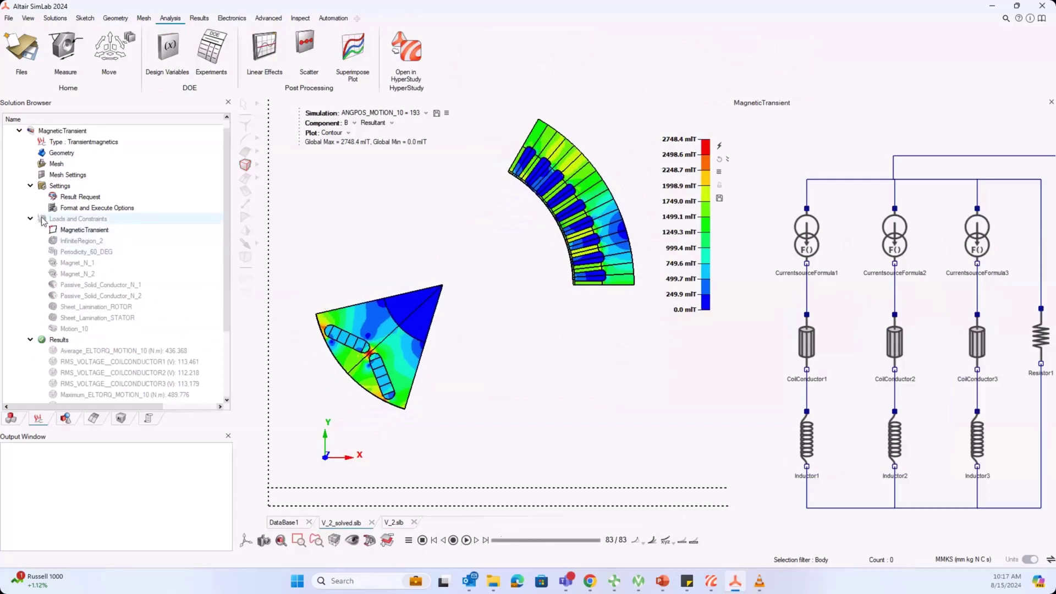
pyautogui.click(82, 218)
pyautogui.scroll(-2, 108, 288)
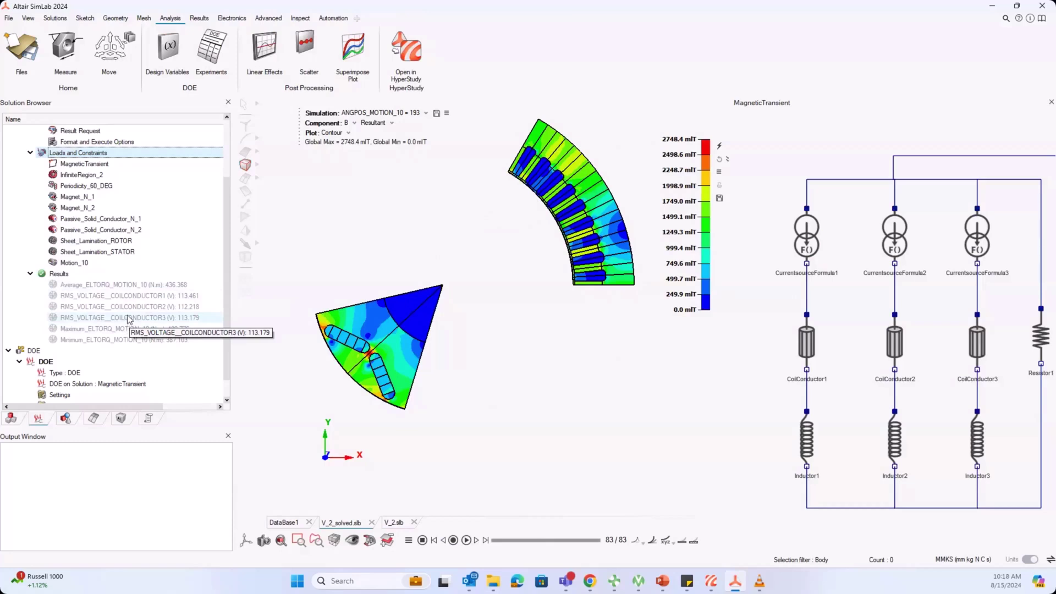
# Step: Start an EM Response on the results, show the average torque response, select ELTORQ_MOTION_10 and check the available compute options
pyautogui.rightClick(67, 278)
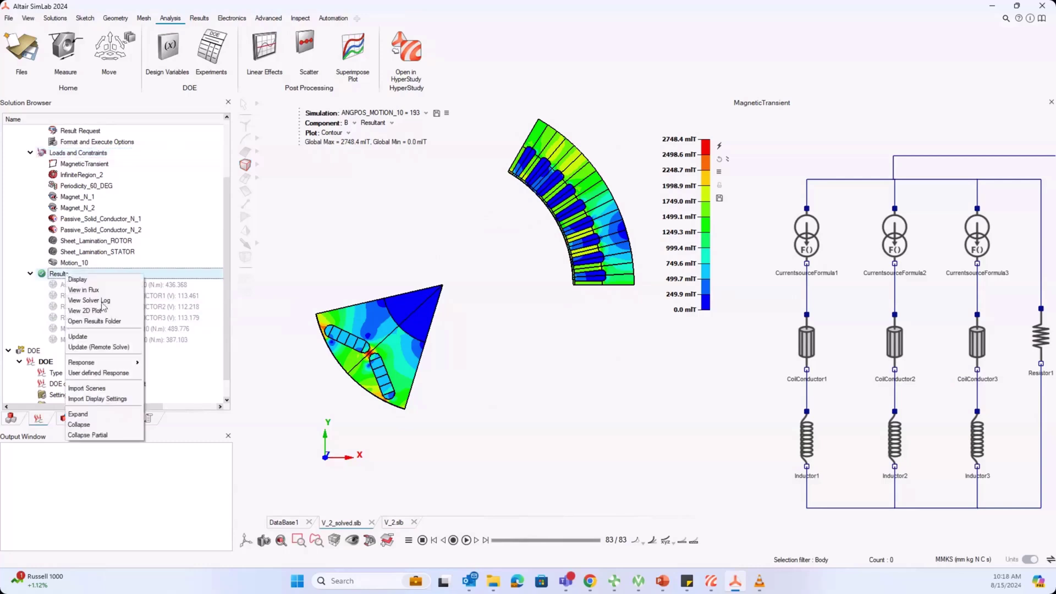
pyautogui.moveTo(136, 363)
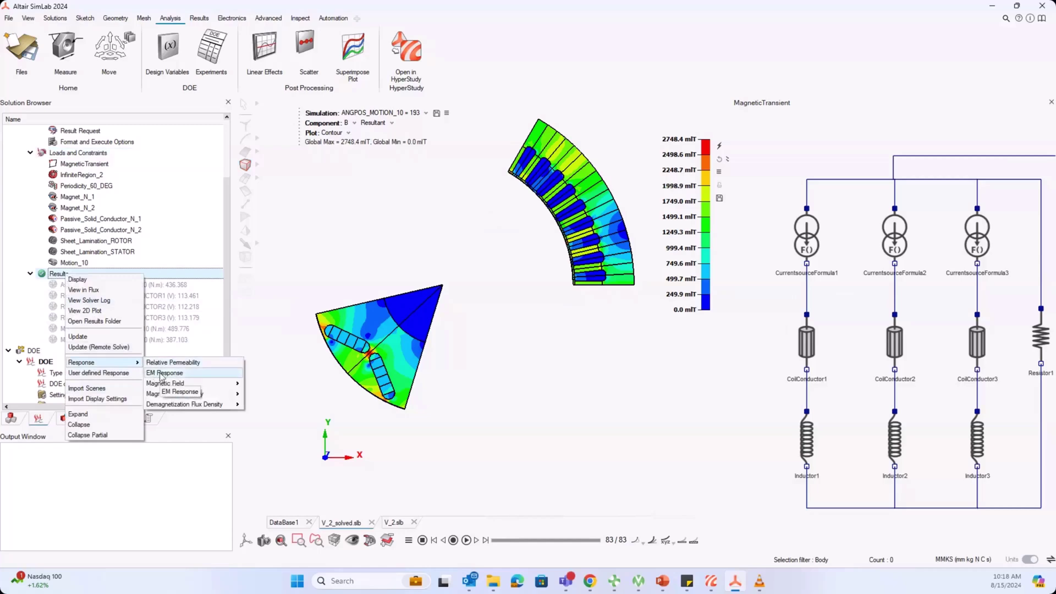
pyautogui.click(161, 373)
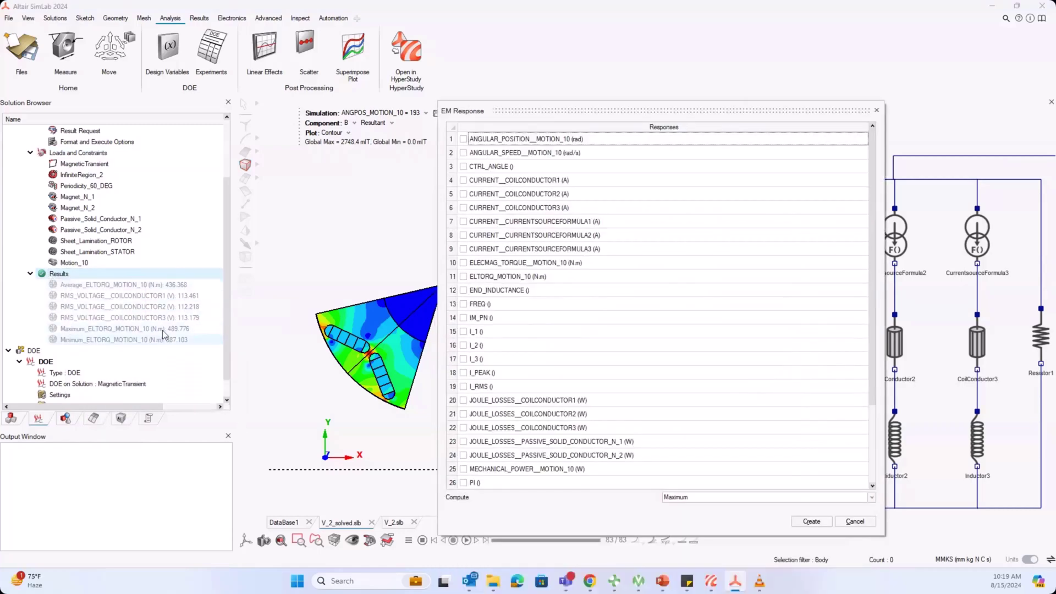
pyautogui.click(55, 286)
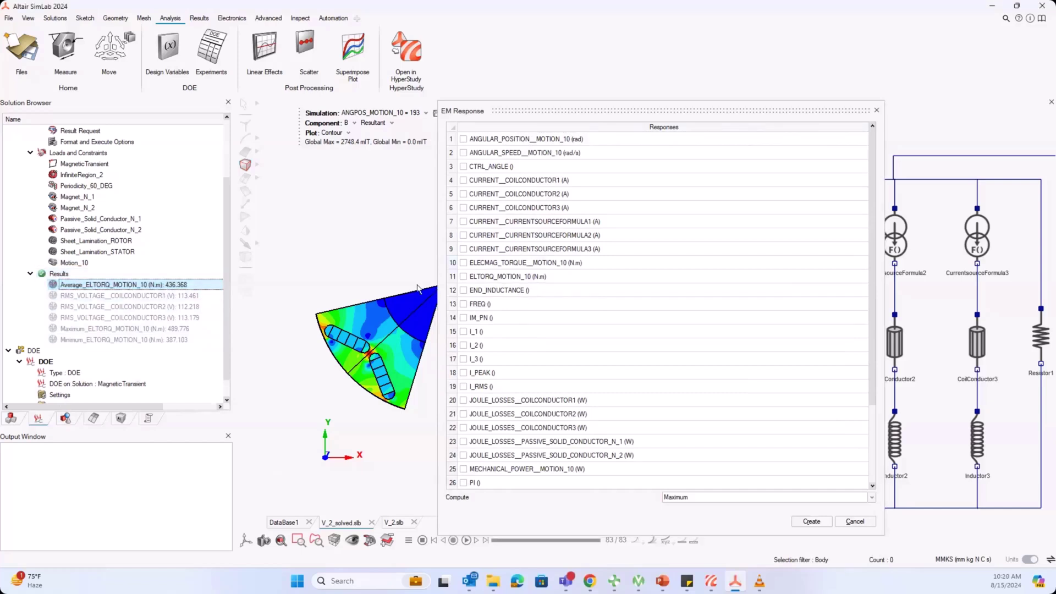
pyautogui.click(464, 276)
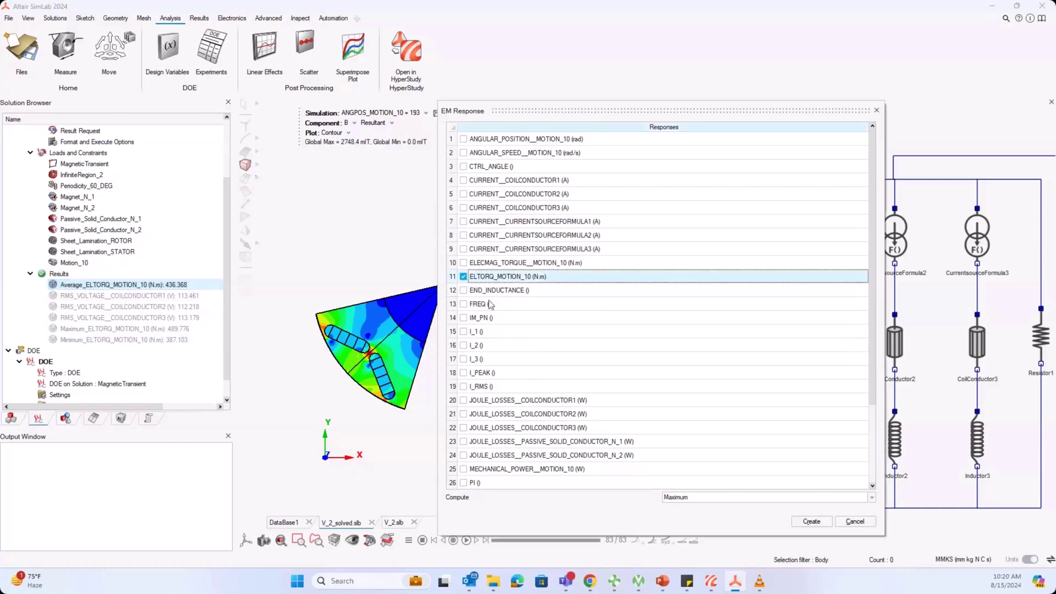
pyautogui.click(756, 498)
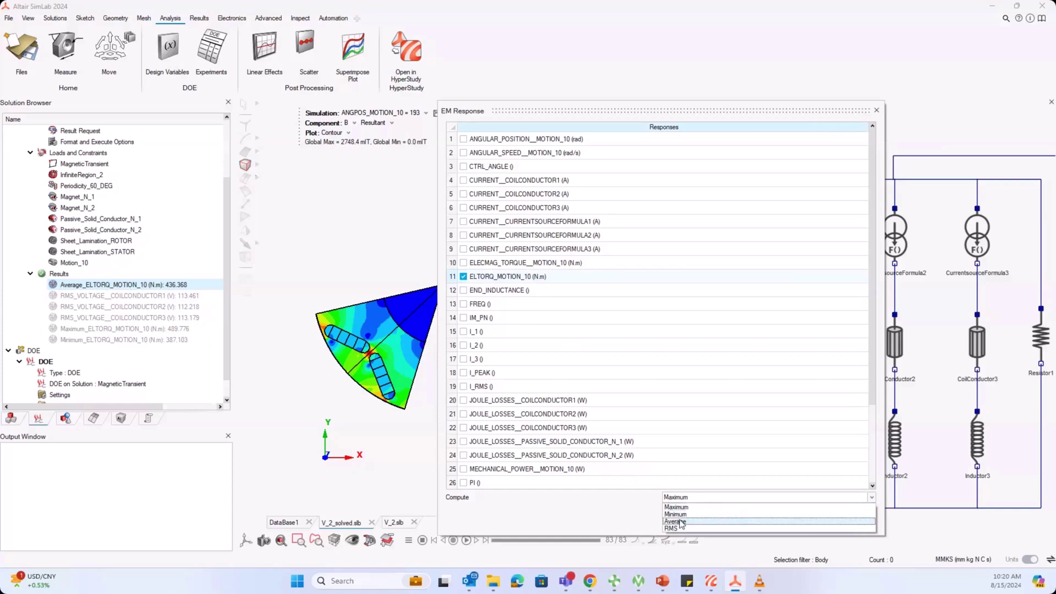
pyautogui.click(570, 521)
pyautogui.click(471, 295)
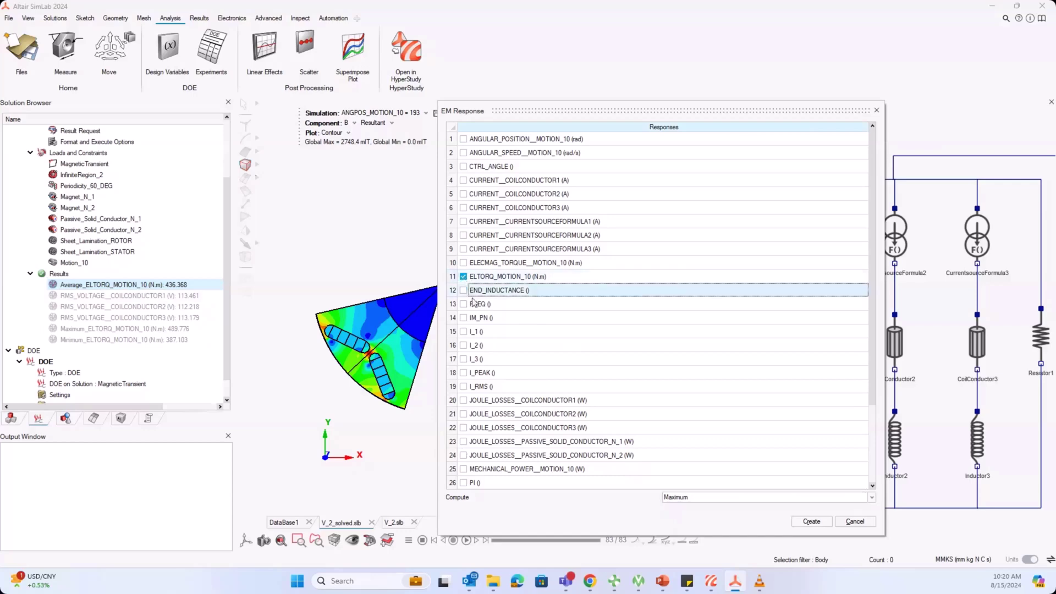
# Step: Replace the torque selection in the EM Response with the voltages of COILCONDUCTOR1, 2 and 3, computed as RMS
pyautogui.click(463, 277)
pyautogui.scroll(-2, 566, 391)
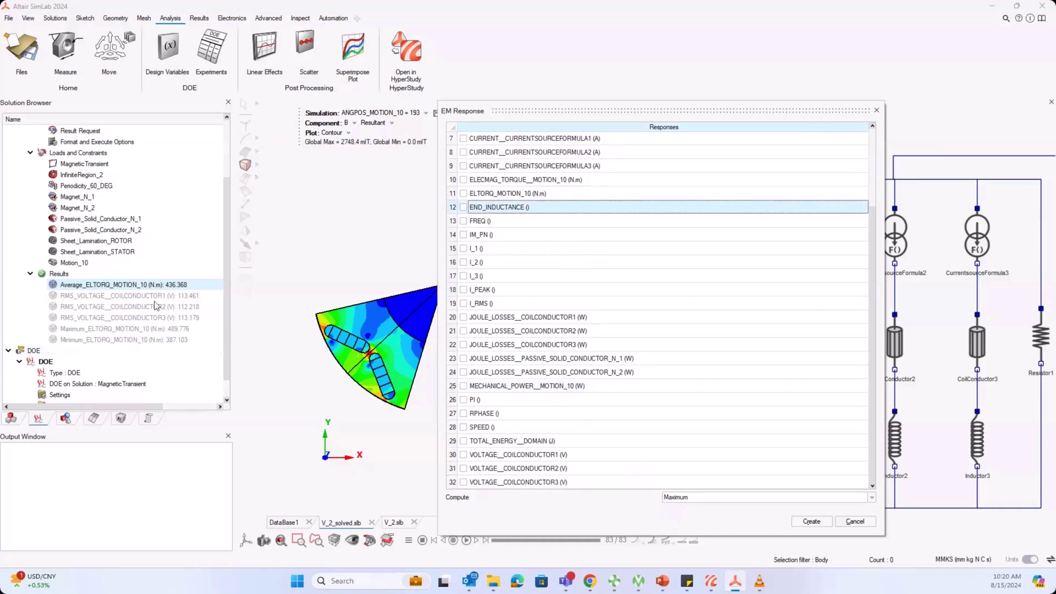
pyautogui.click(463, 454)
pyautogui.click(462, 468)
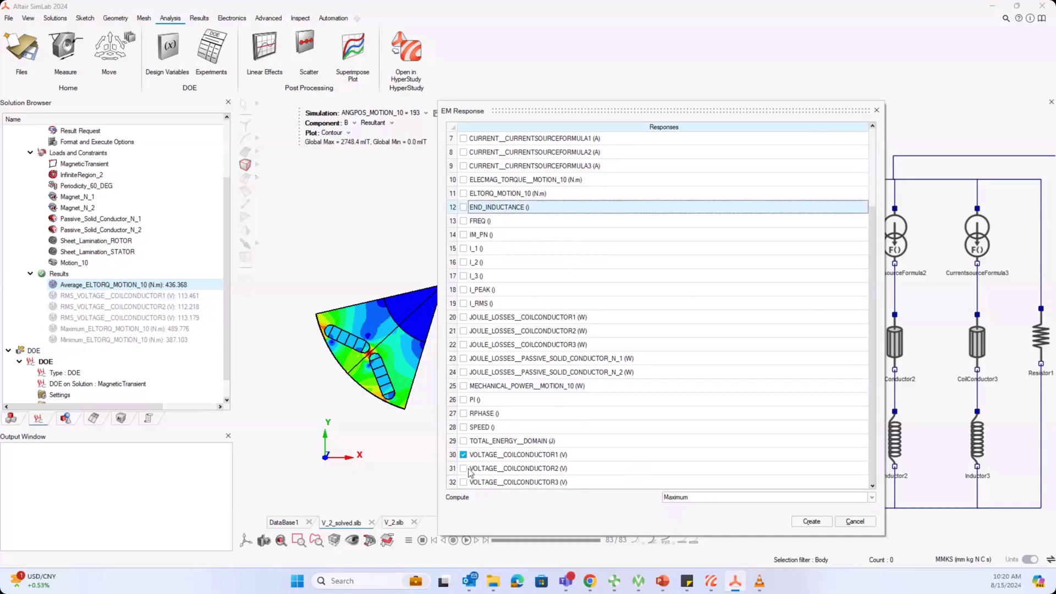
pyautogui.click(735, 496)
pyautogui.click(681, 526)
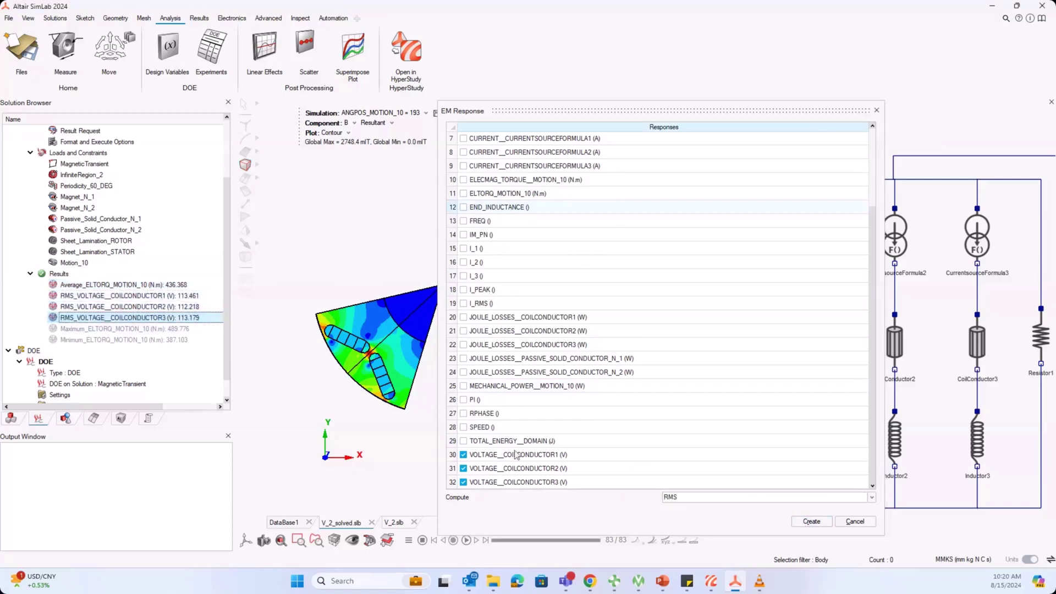
# Step: Replace the voltage selections with ELTORQ_MOTION_10 computed as Maximum, and show the existing maximum torque response
pyautogui.click(463, 454)
pyautogui.click(463, 469)
pyautogui.click(463, 482)
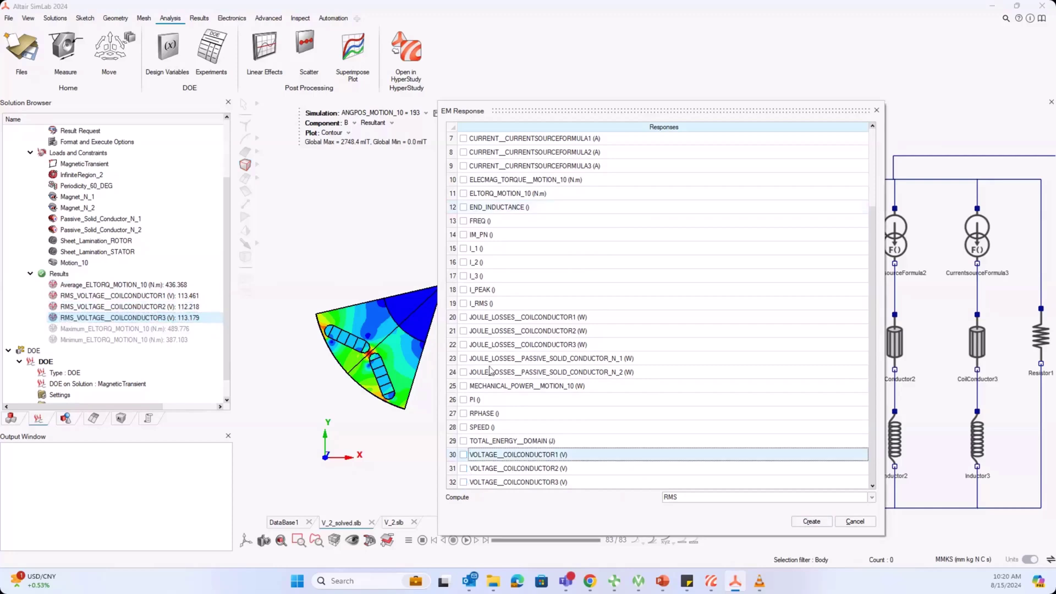
pyautogui.scroll(2, 481, 246)
pyautogui.click(463, 277)
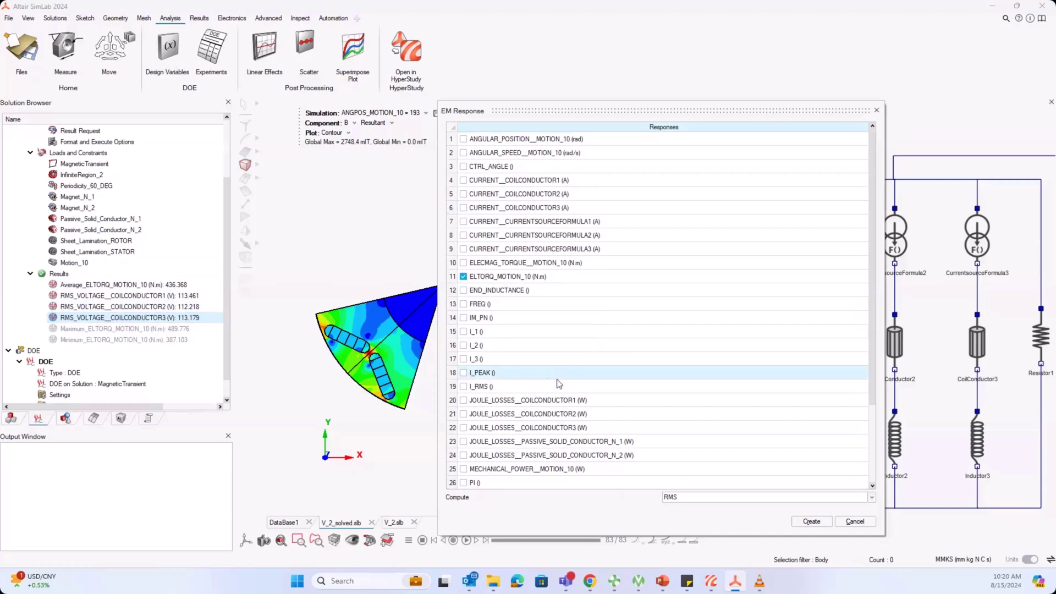
pyautogui.click(707, 502)
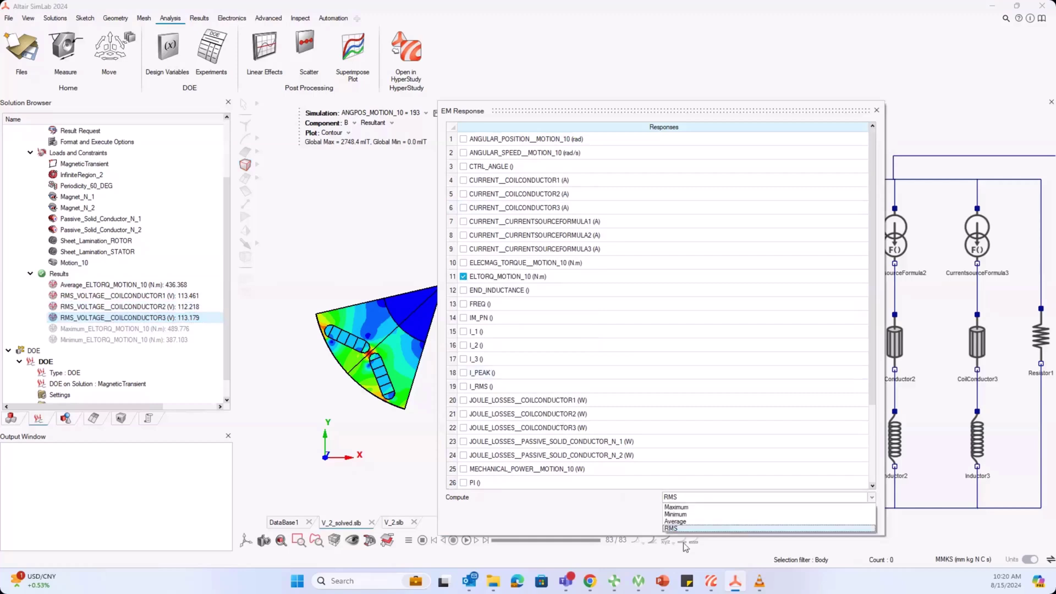
pyautogui.click(698, 514)
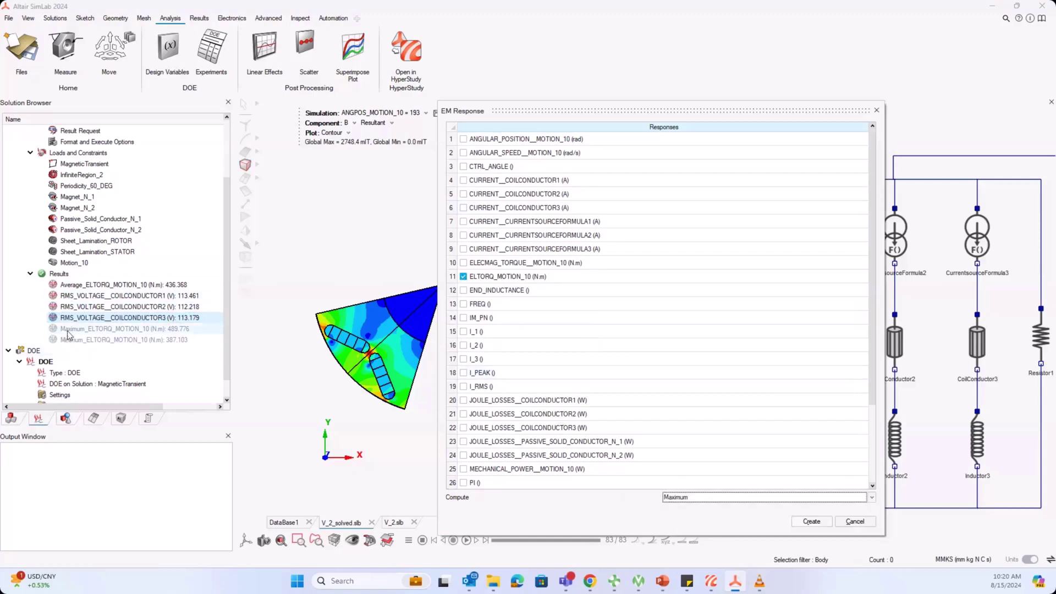
pyautogui.click(100, 330)
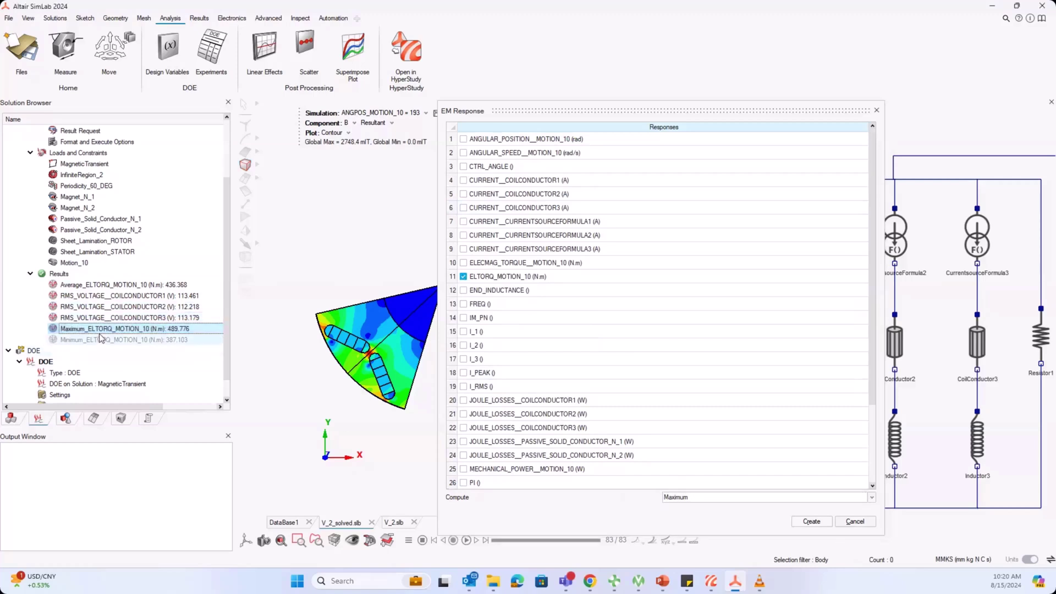
# Step: Set the torque computation to Minimum, show the existing minimum torque response, and leave the EM Response without creating anything
pyautogui.click(707, 497)
pyautogui.click(682, 514)
pyautogui.click(61, 340)
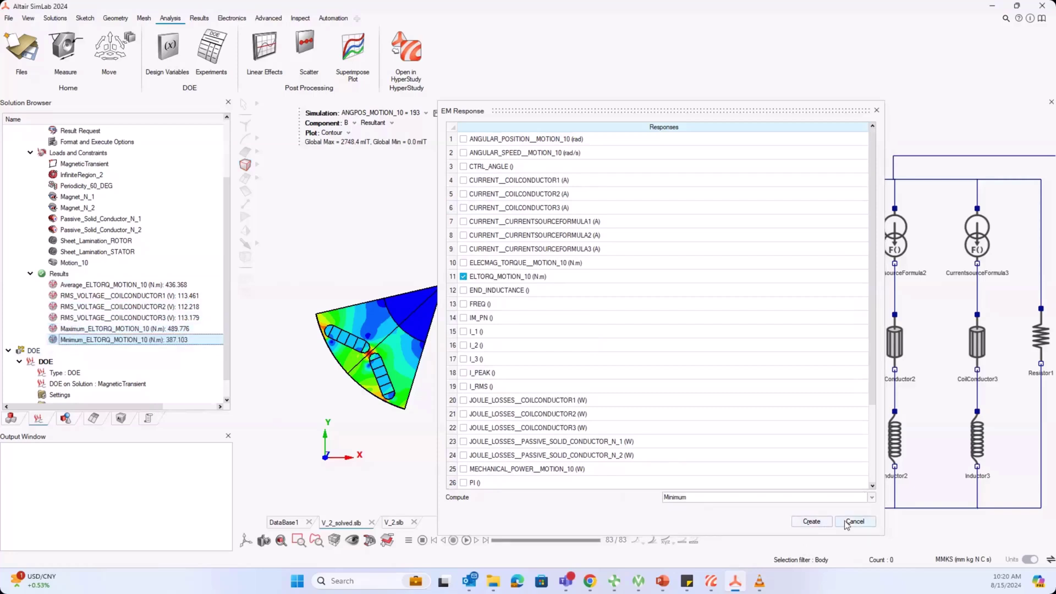
pyautogui.click(854, 521)
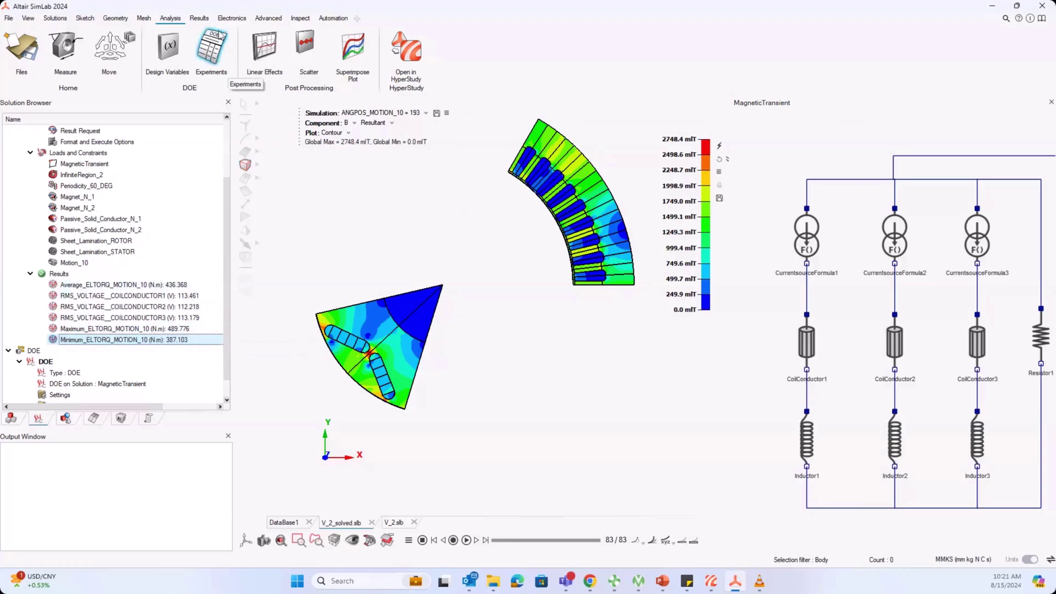
pyautogui.click(199, 20)
pyautogui.click(168, 20)
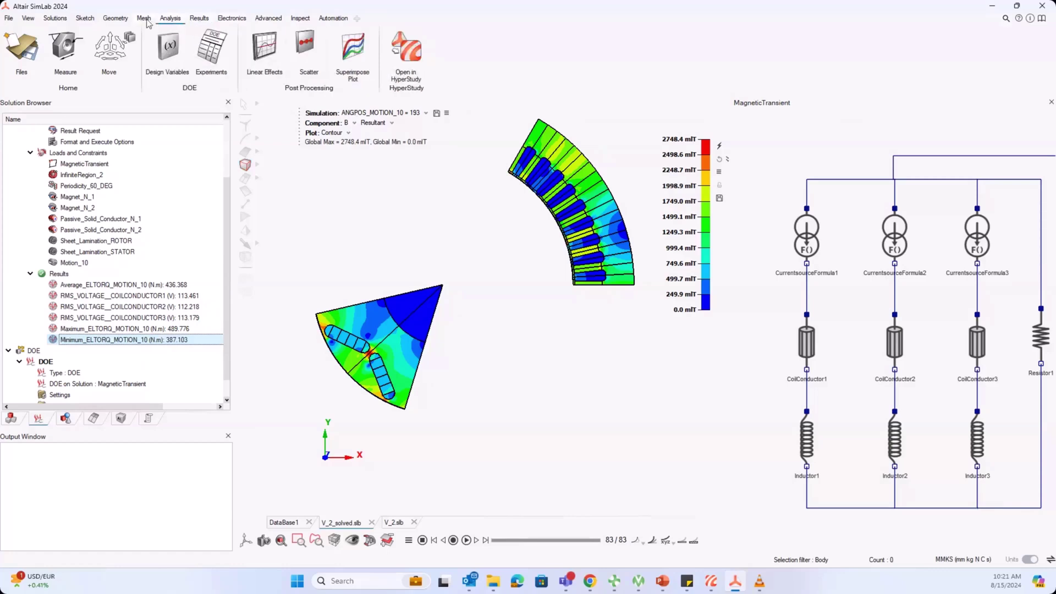
pyautogui.click(143, 19)
pyautogui.click(169, 19)
# Step: Delete the existing DOE solution from the solved model
pyautogui.click(40, 352)
pyautogui.rightClick(40, 352)
pyautogui.click(61, 363)
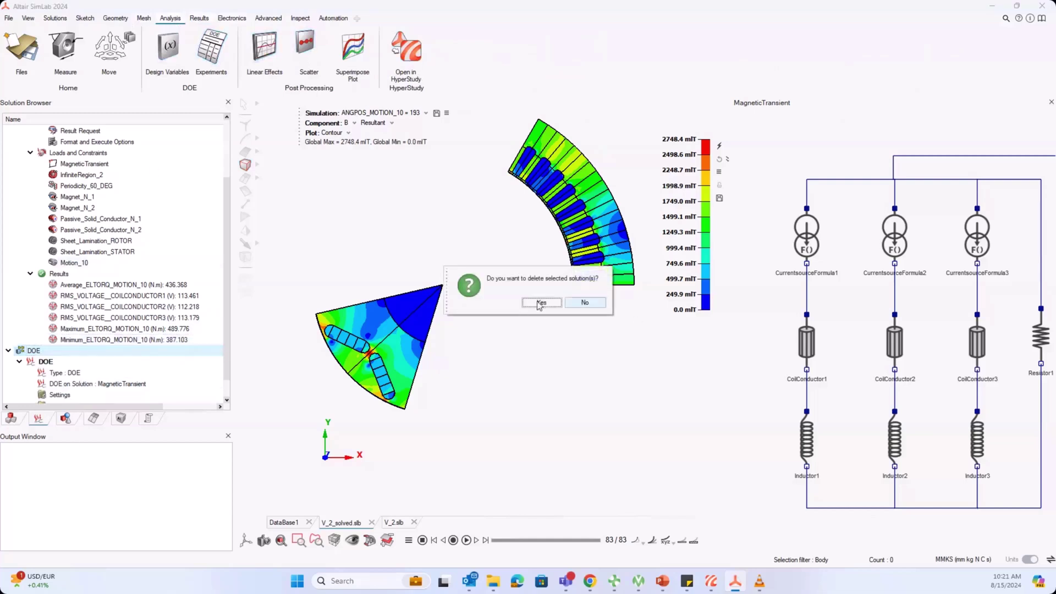
pyautogui.click(542, 302)
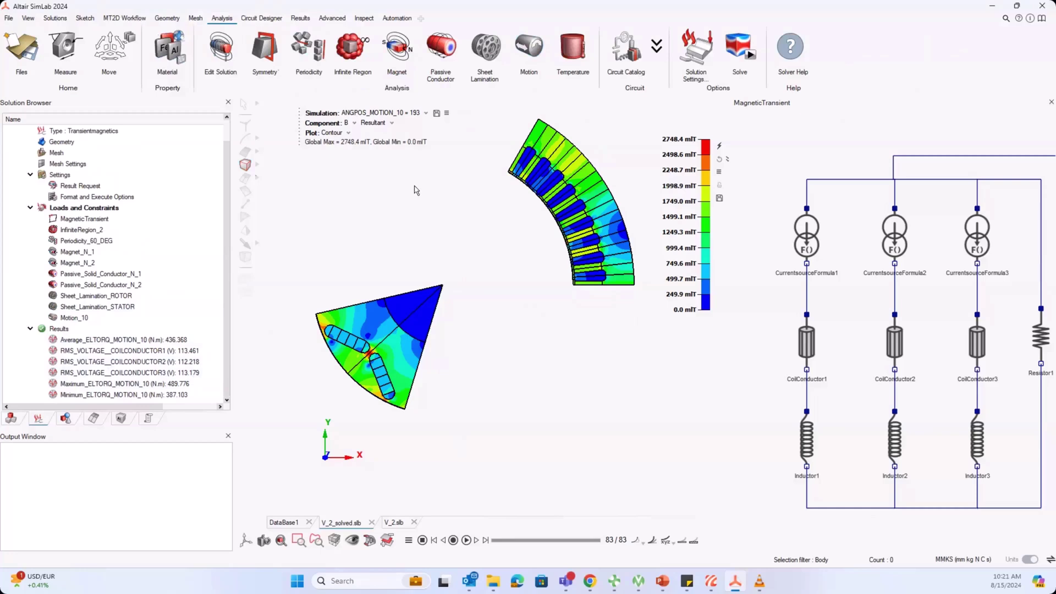
# Step: Inspect the name, value and comment of the SL_HST_INSTALL_PATH user-defined environment variable in the preferences, then close them without changes
pyautogui.click(9, 20)
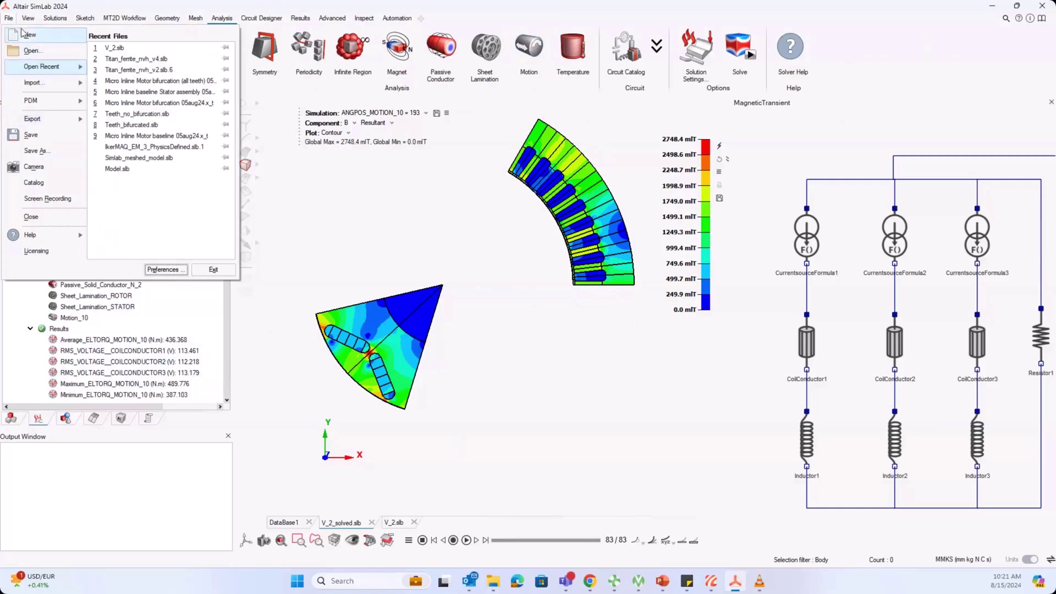
pyautogui.click(156, 270)
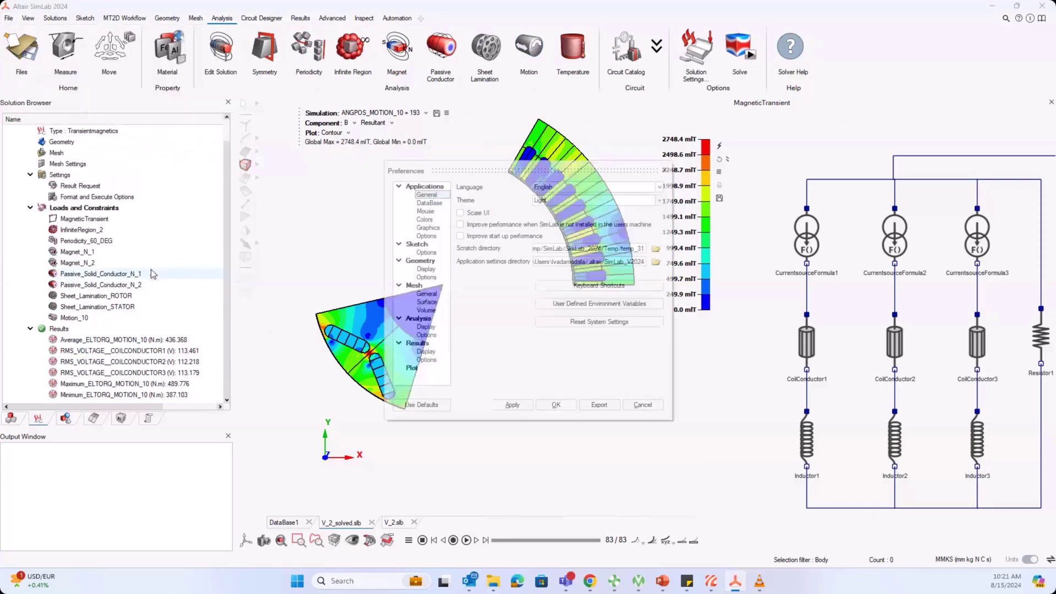
pyautogui.click(573, 305)
pyautogui.moveTo(622, 191); pyautogui.dragTo(396, 184)
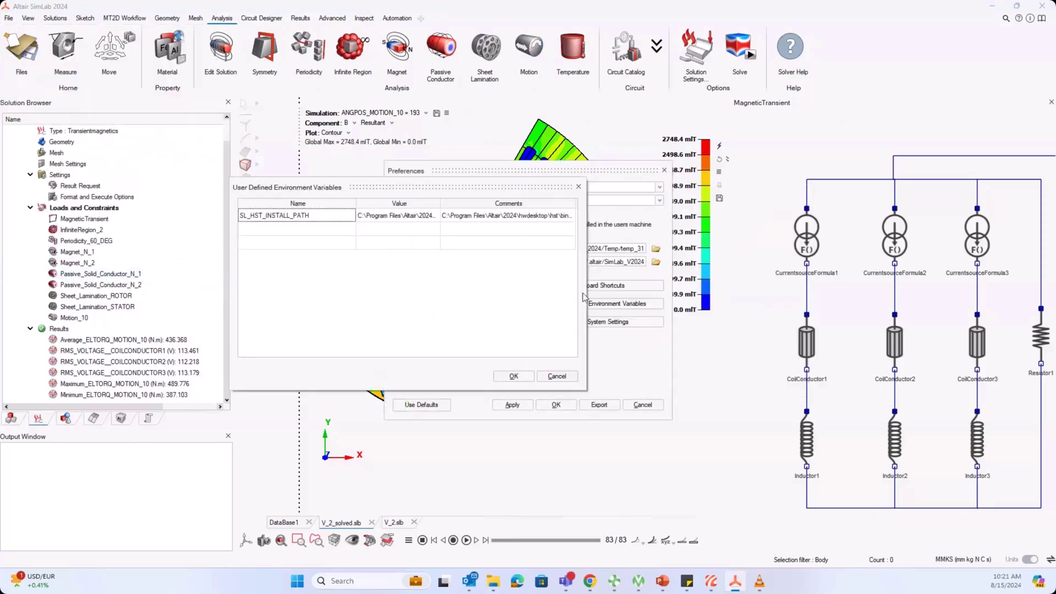
pyautogui.moveTo(586, 286); pyautogui.dragTo(901, 286)
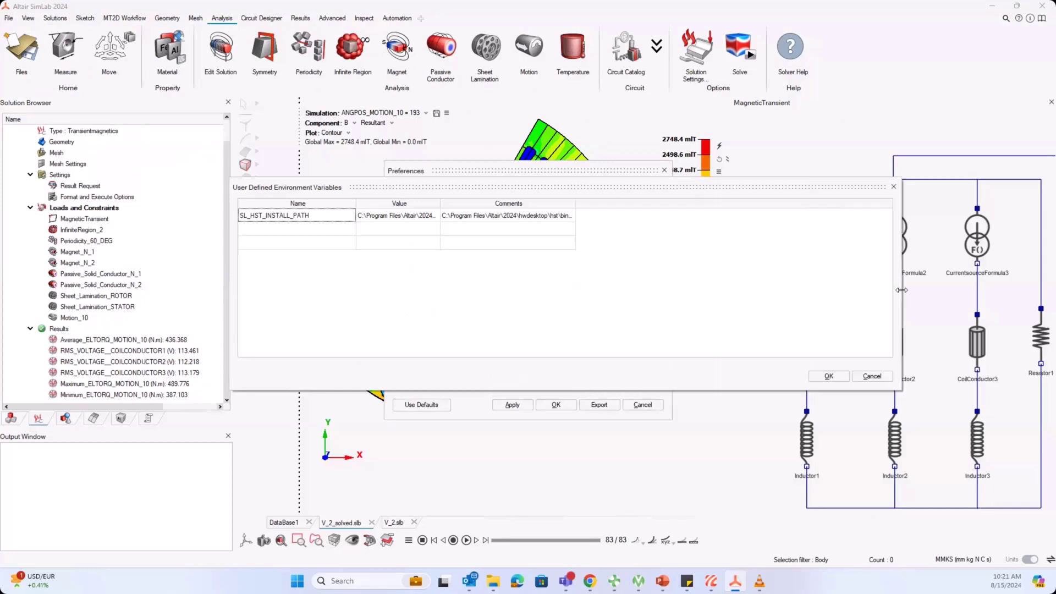
pyautogui.moveTo(578, 203); pyautogui.dragTo(679, 204)
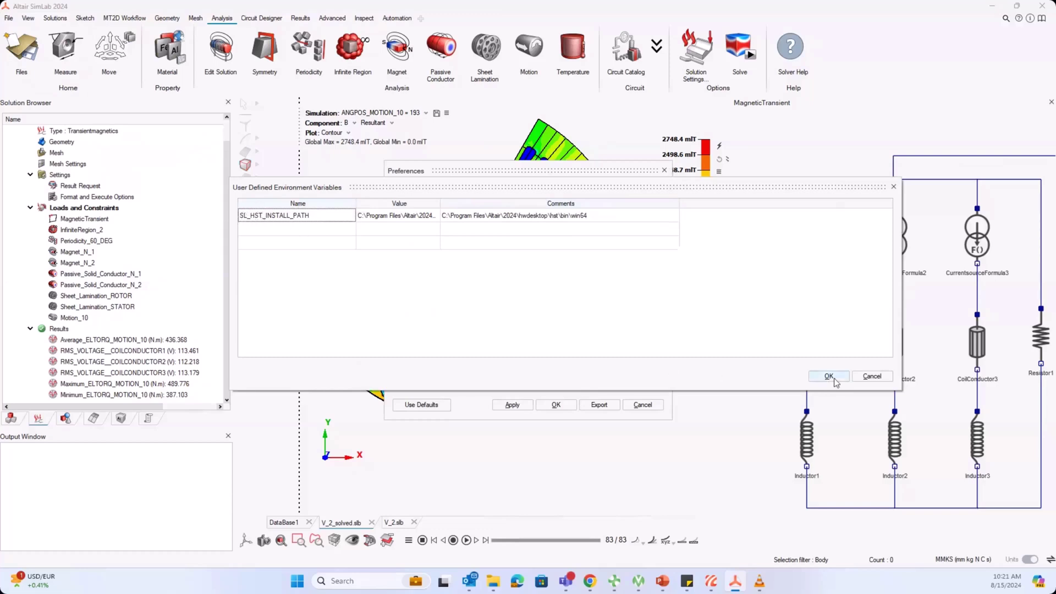
pyautogui.click(893, 186)
pyautogui.click(664, 170)
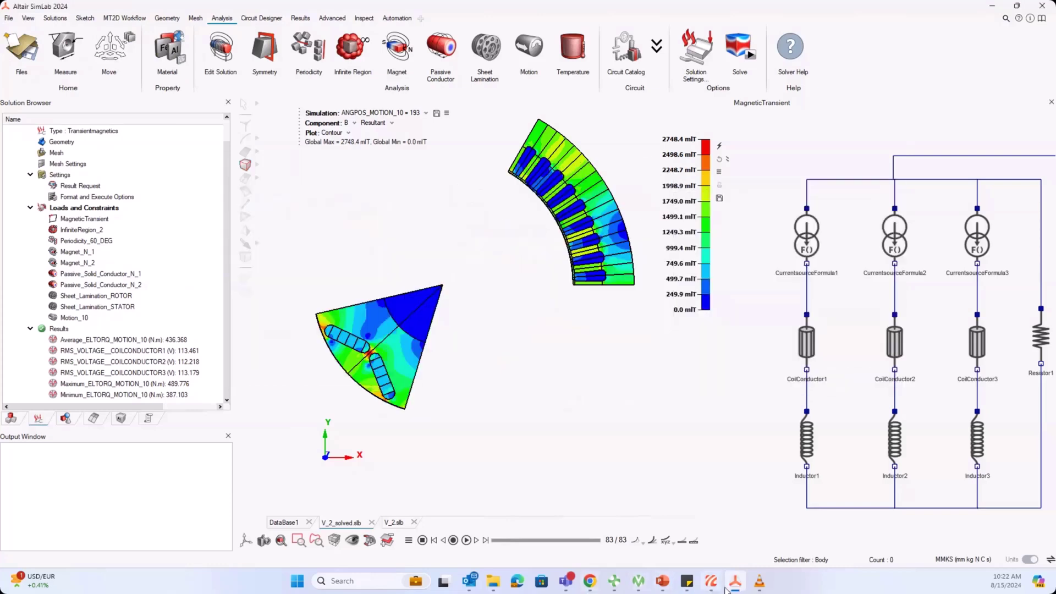
# Step: Switch to HyperStudy, inspect the SimLab entry and its path field among the registered solver scripts, and return to SimLab
pyautogui.moveTo(711, 587)
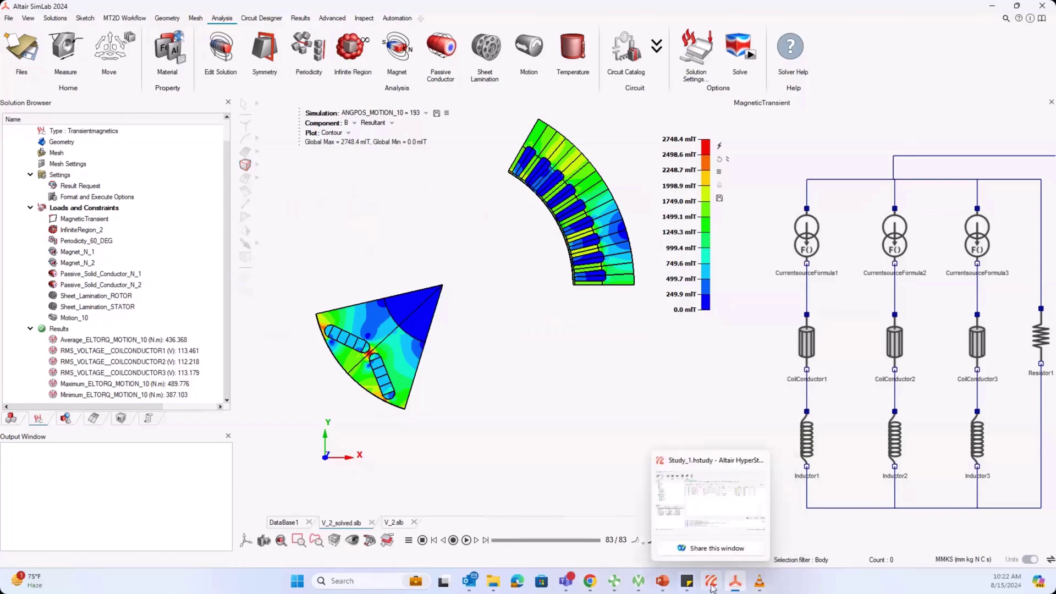
pyautogui.click(711, 586)
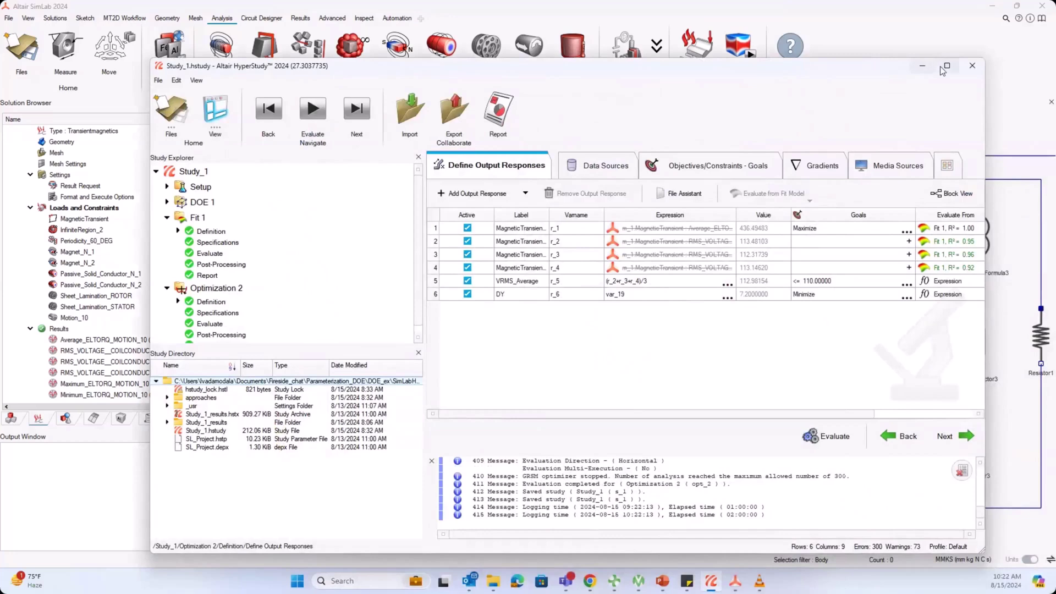
pyautogui.click(946, 66)
pyautogui.click(15, 20)
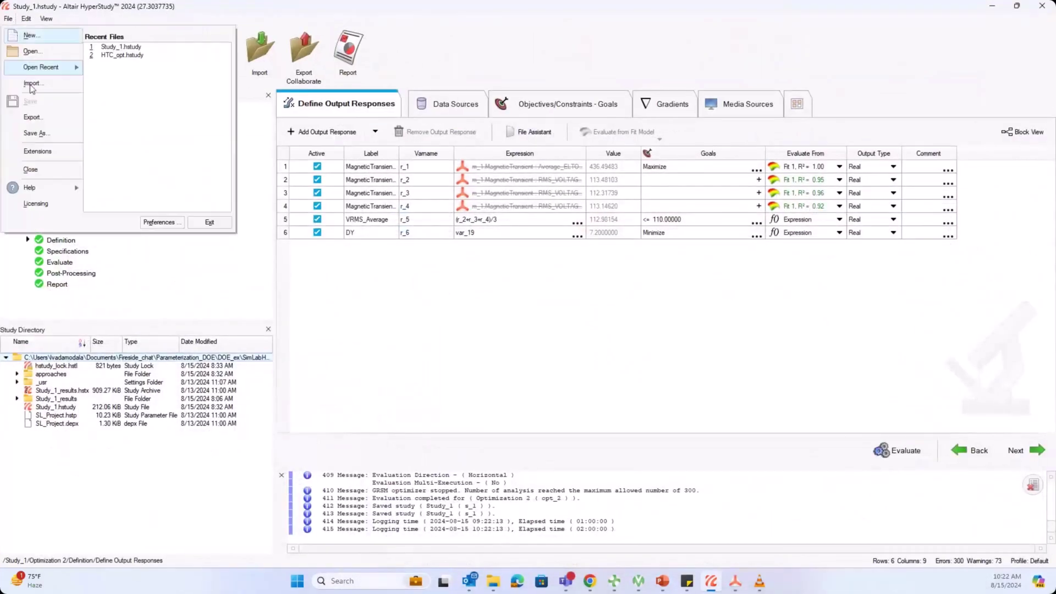
pyautogui.moveTo(29, 23)
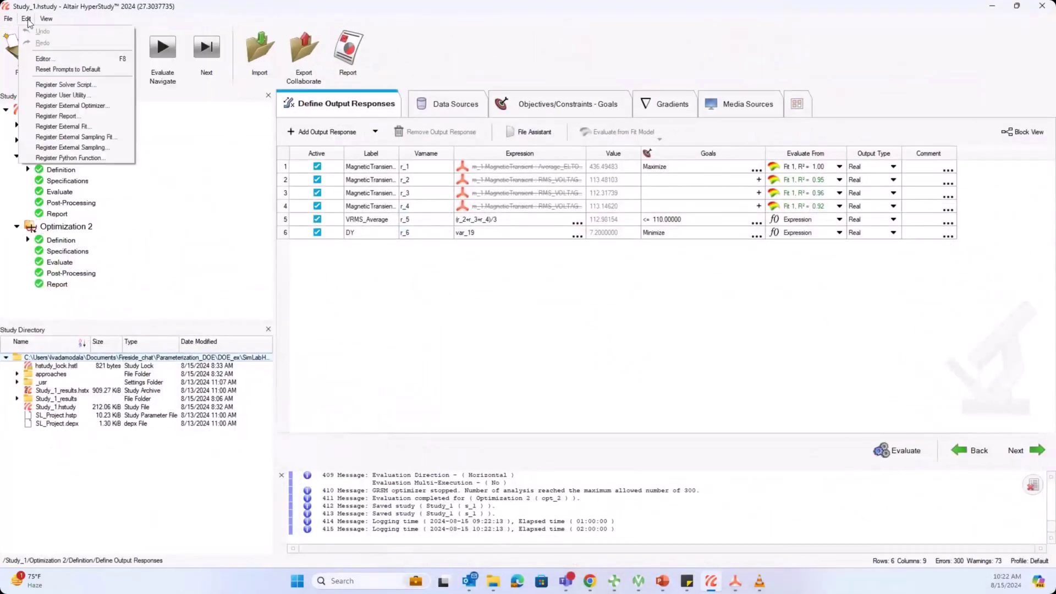
pyautogui.click(51, 87)
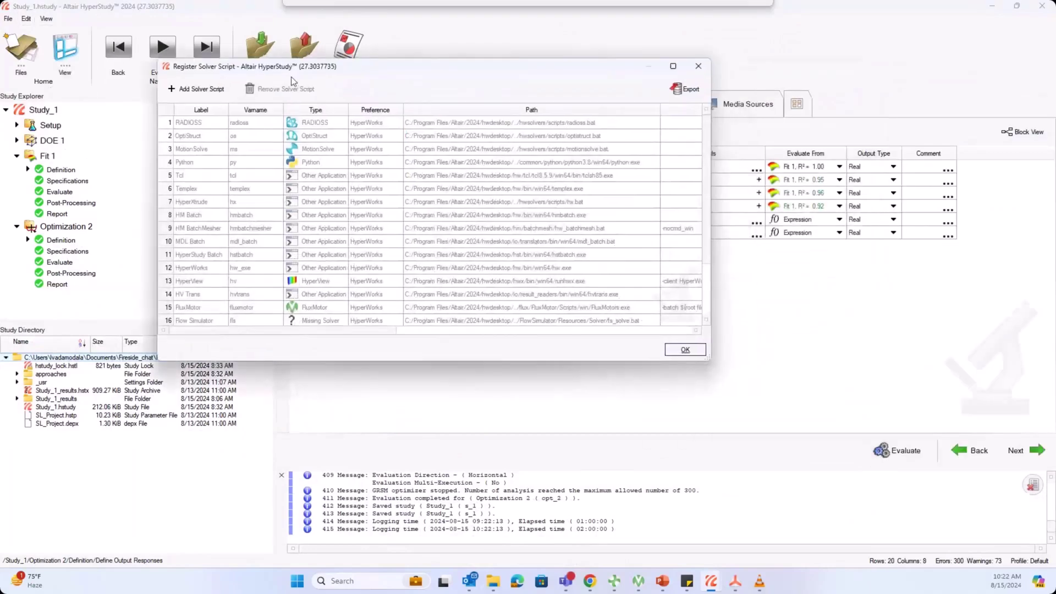
pyautogui.moveTo(656, 371); pyautogui.dragTo(935, 466)
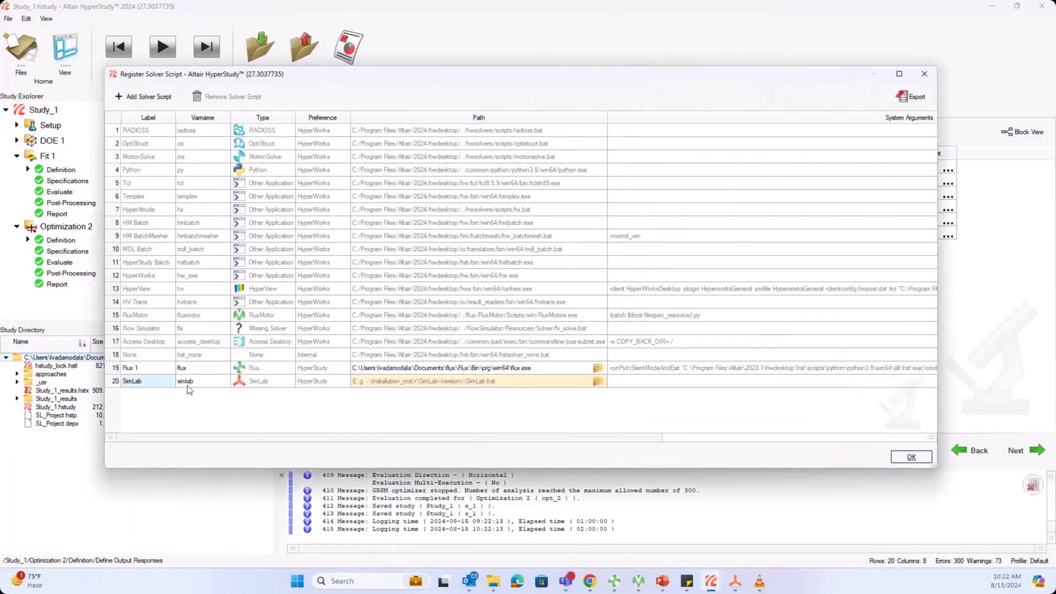
pyautogui.click(146, 370)
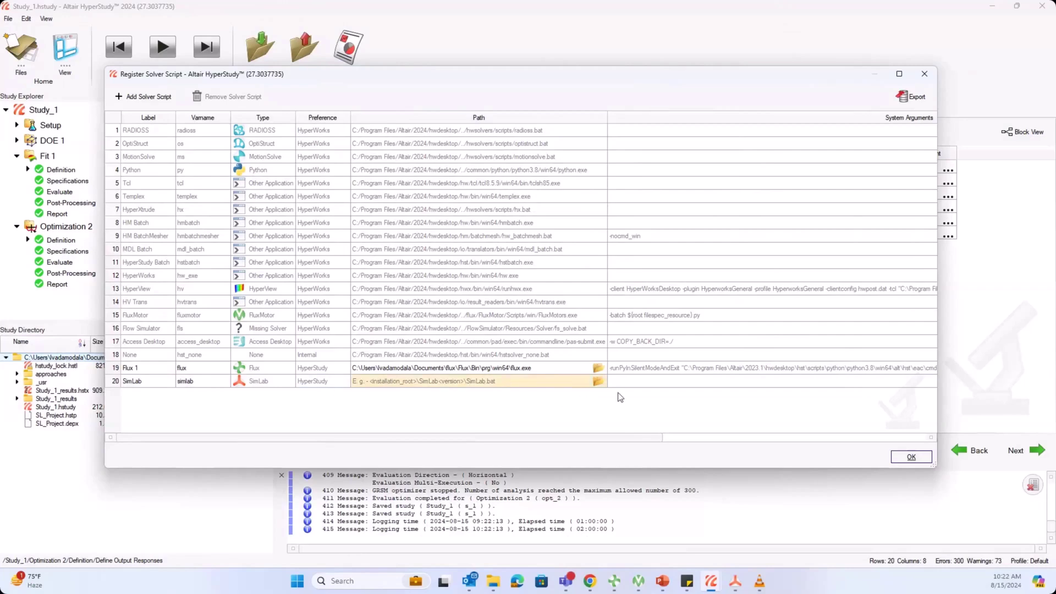
pyautogui.click(532, 384)
pyautogui.moveTo(562, 81); pyautogui.dragTo(645, 164)
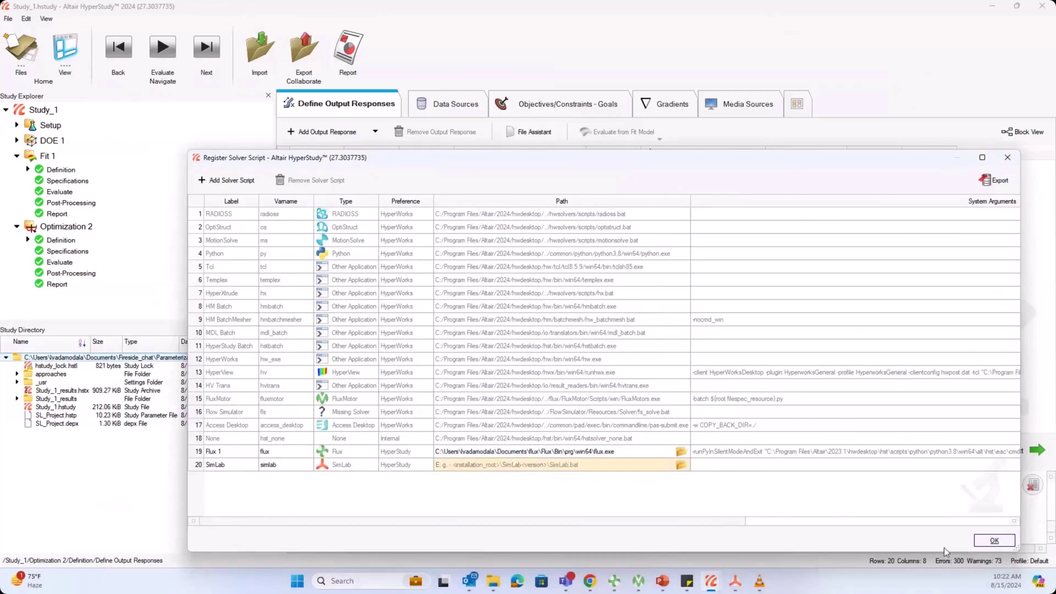
pyautogui.click(994, 541)
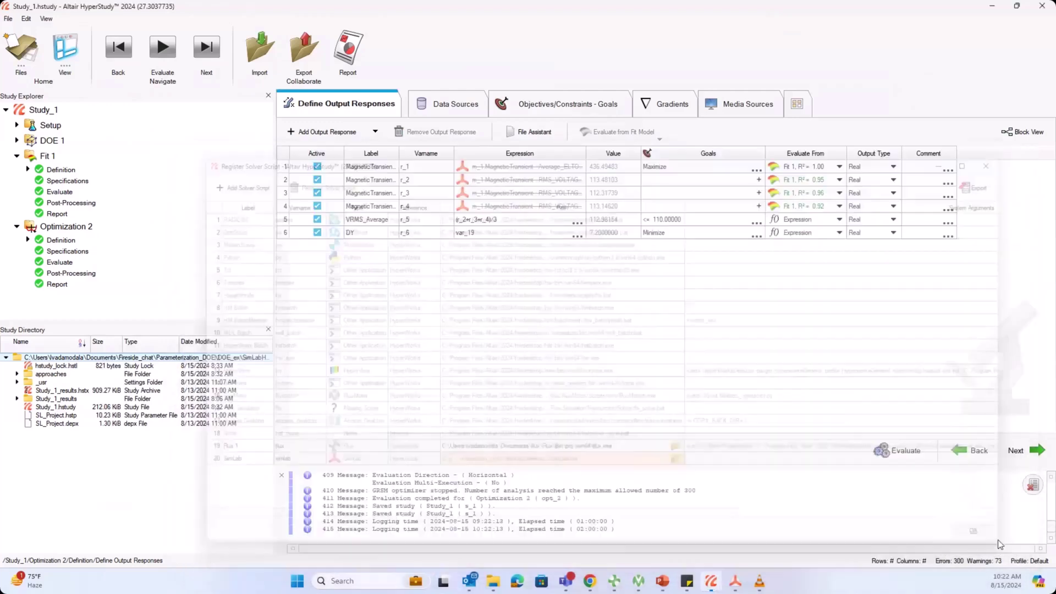
pyautogui.click(996, 6)
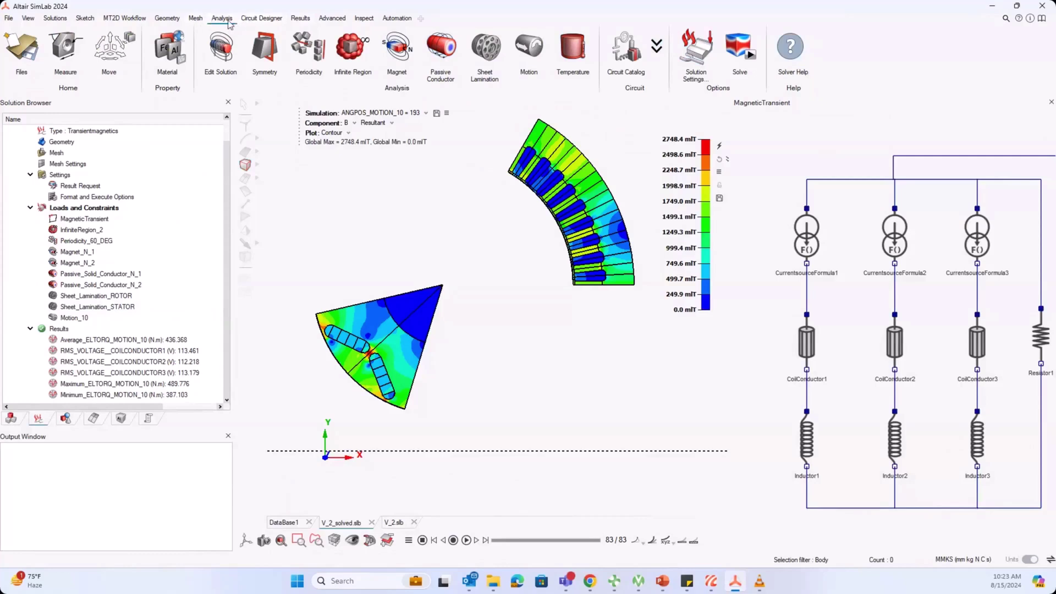
pyautogui.click(696, 49)
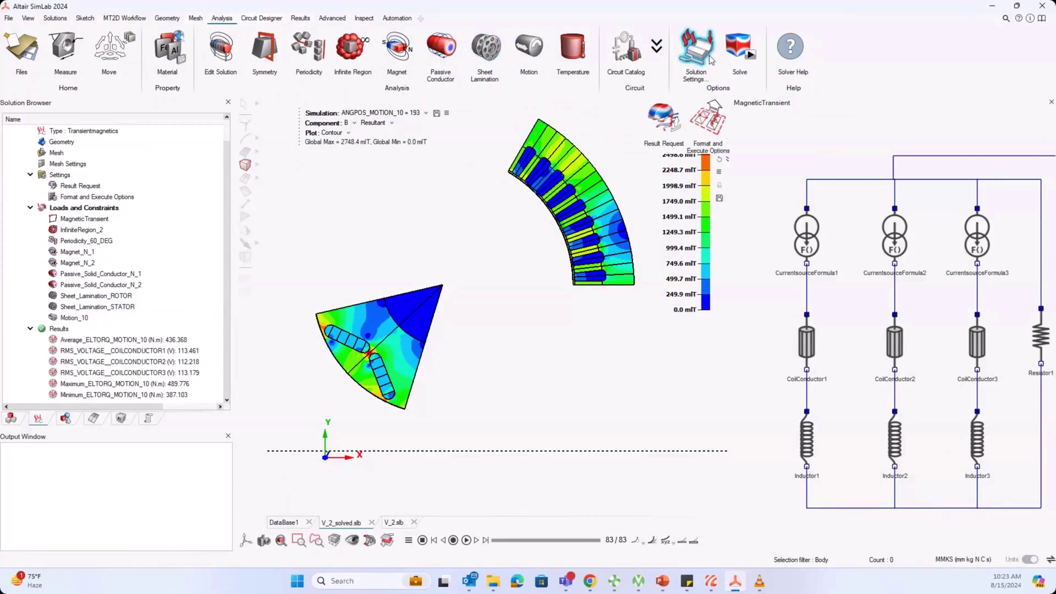
pyautogui.click(254, 18)
pyautogui.click(301, 18)
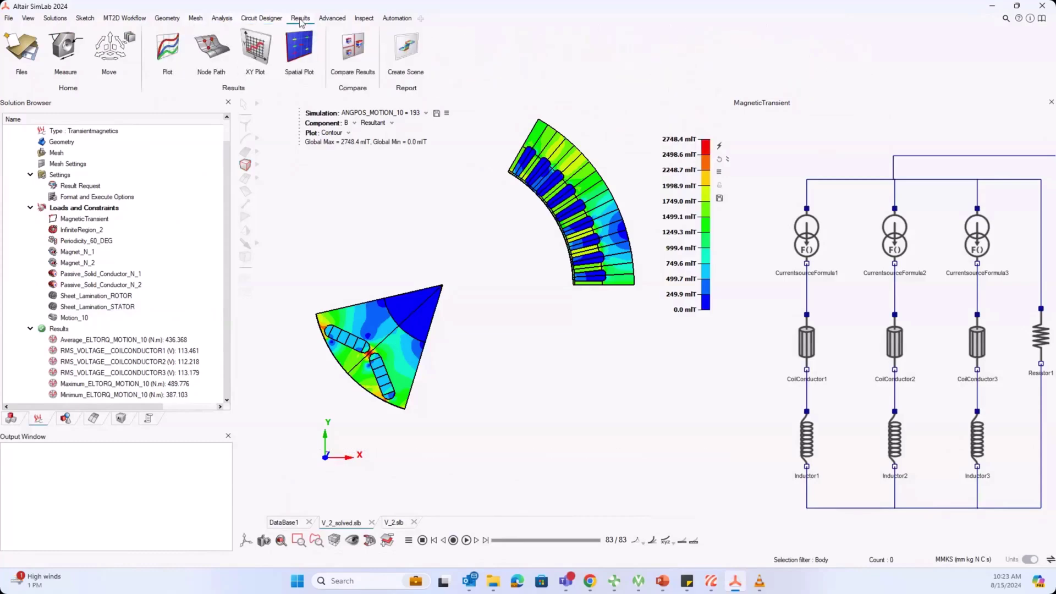
pyautogui.click(169, 20)
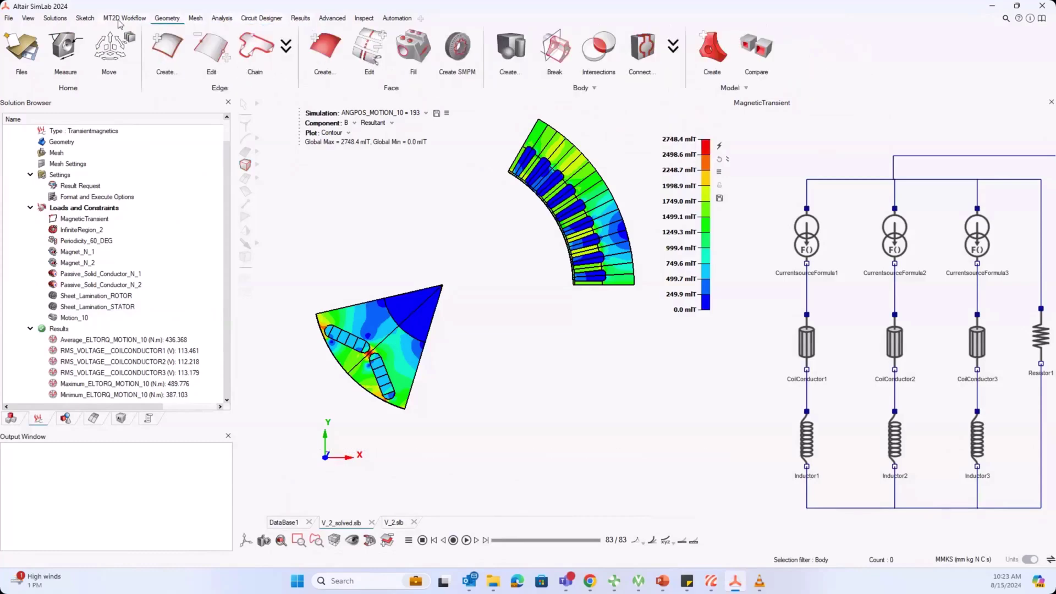
pyautogui.click(121, 20)
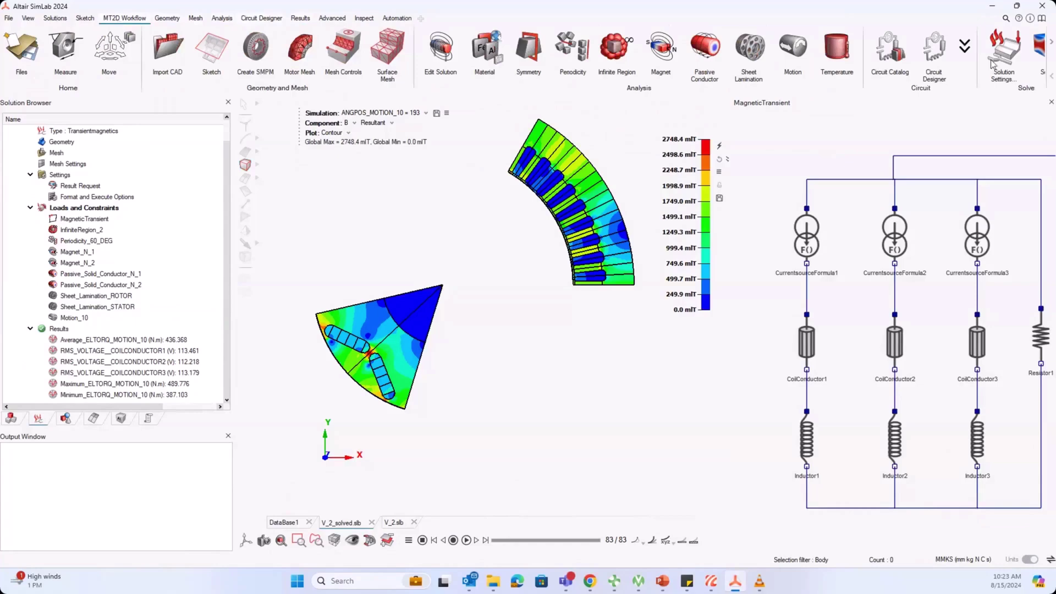
pyautogui.click(1051, 44)
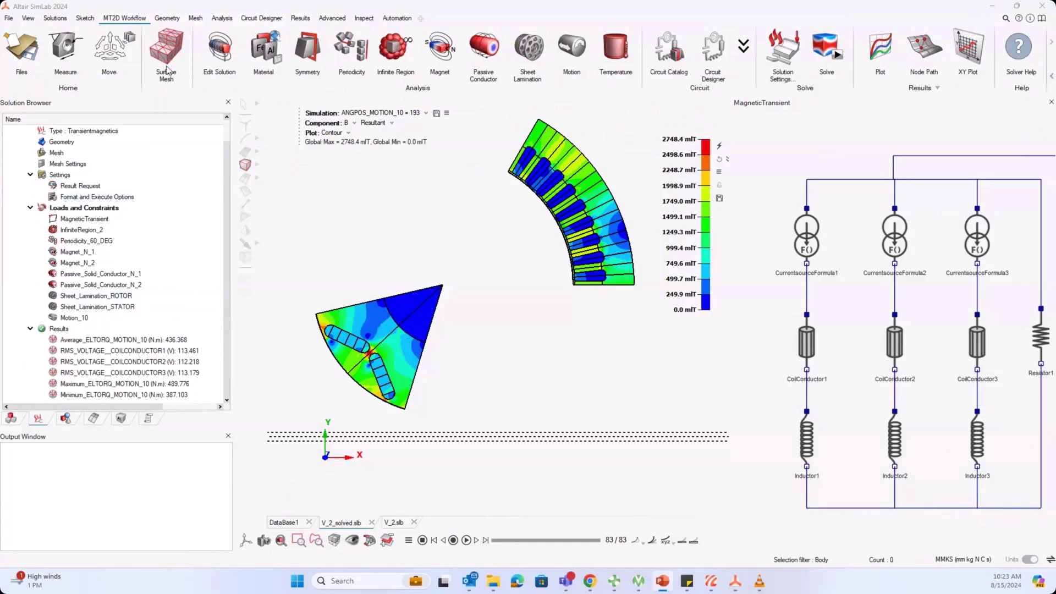
# Step: Create a solution-based DOE named DOE for the MagneticTransient solution
pyautogui.click(55, 18)
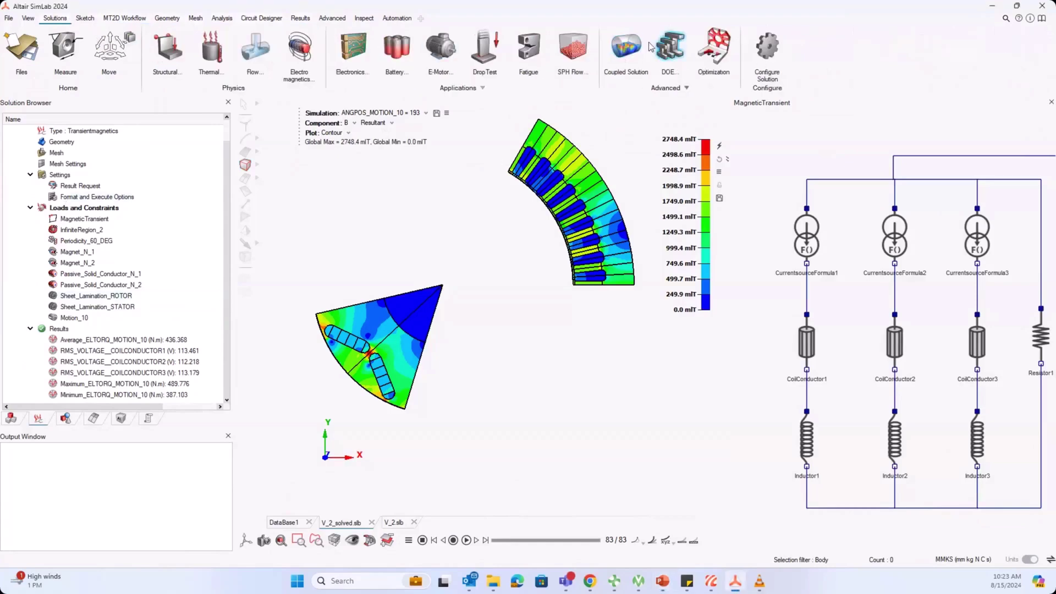
pyautogui.click(669, 52)
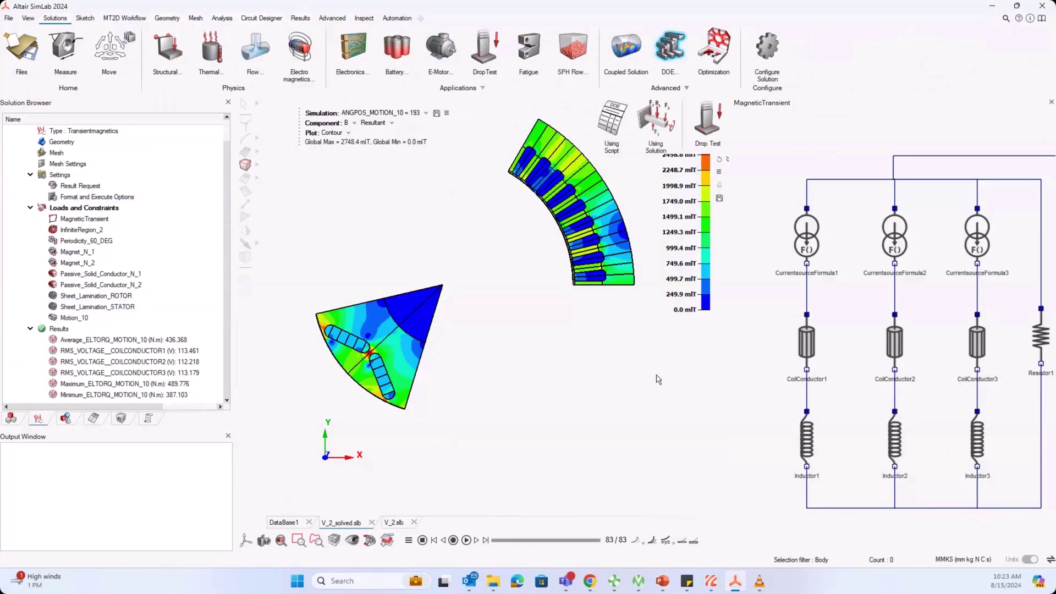
pyautogui.click(657, 131)
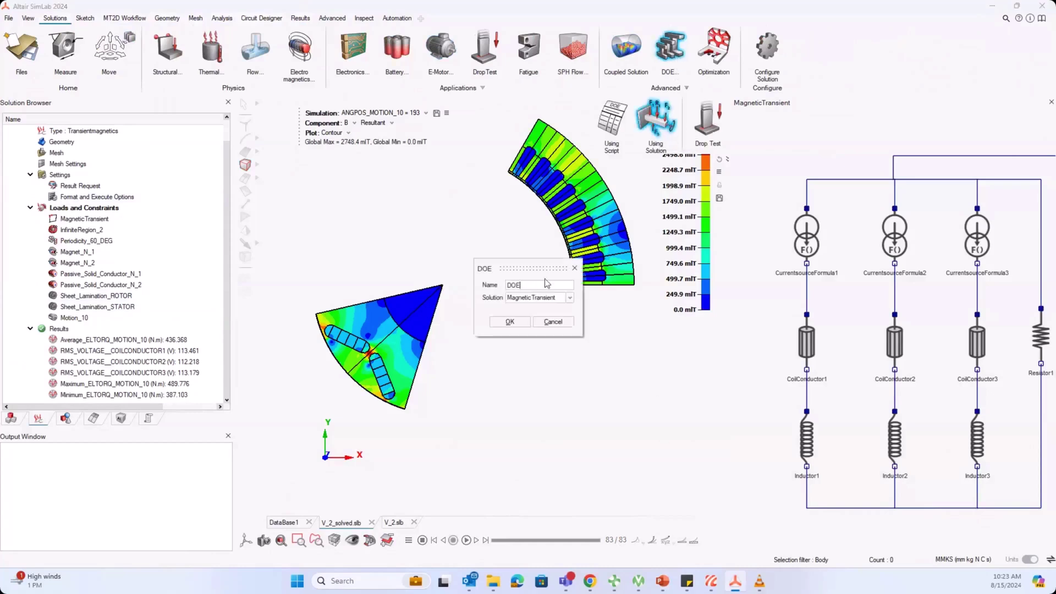
pyautogui.click(523, 299)
pyautogui.click(526, 308)
pyautogui.click(510, 322)
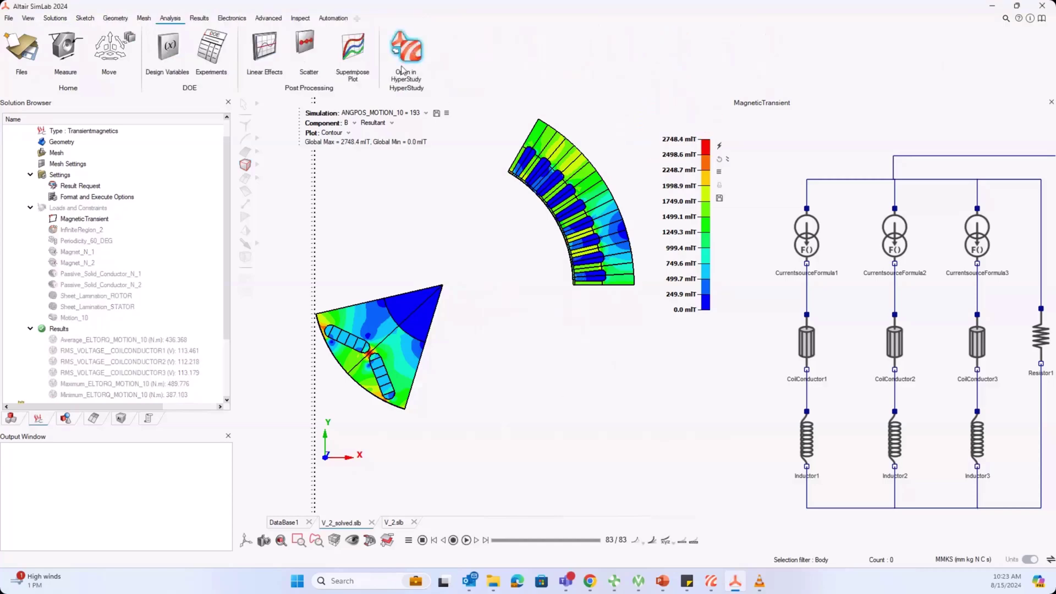
# Step: Open the DOE in HyperStudy with a new folder named OPT inside Parameterization_DOE as the study folder
pyautogui.click(410, 58)
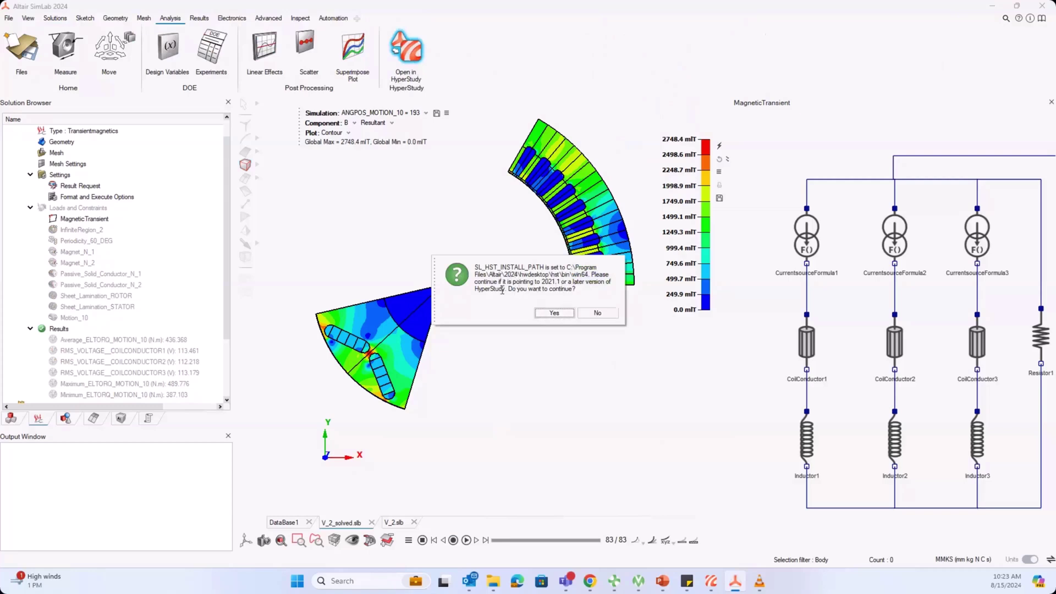
pyautogui.click(554, 313)
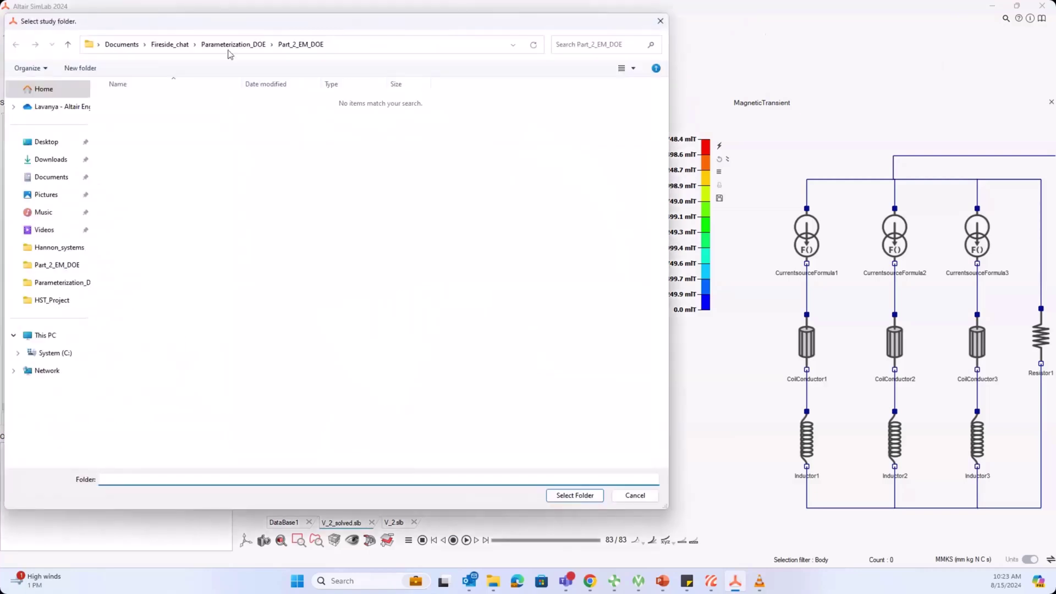
pyautogui.click(240, 45)
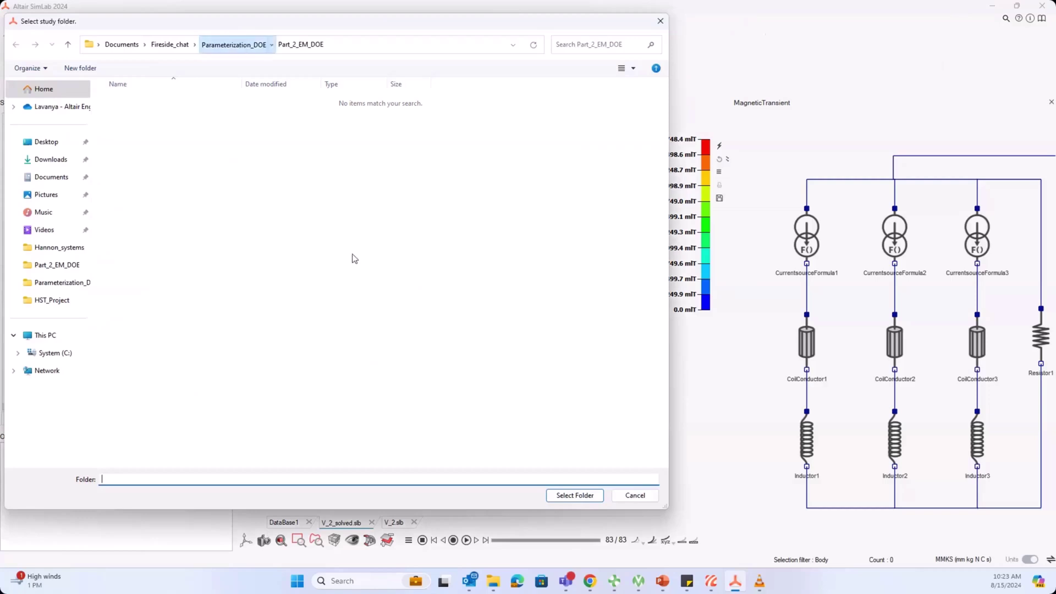
pyautogui.rightClick(275, 276)
pyautogui.moveTo(316, 381)
pyautogui.click(421, 383)
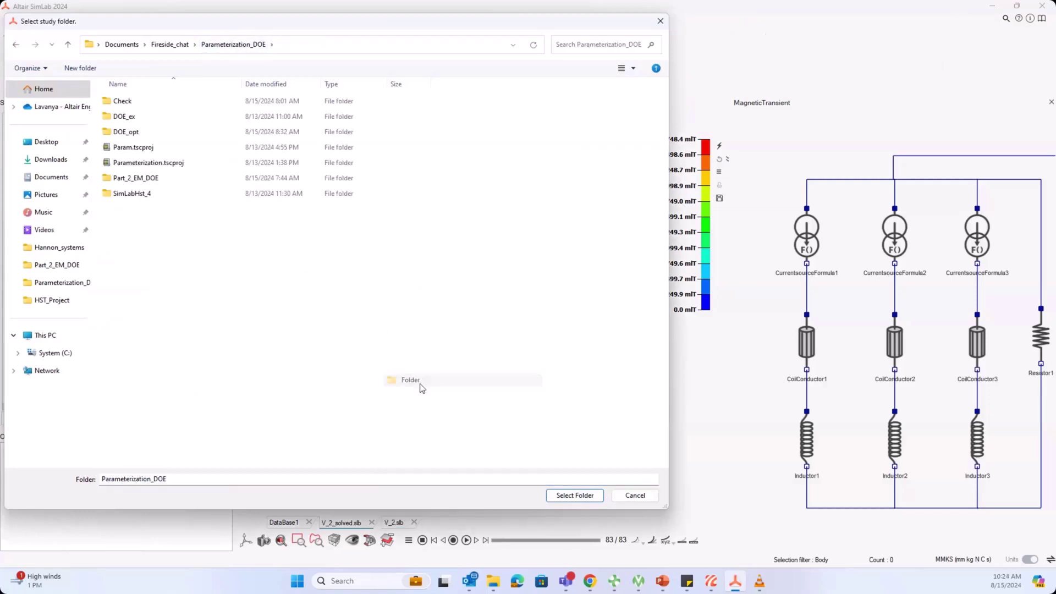
pyautogui.write('OPT')
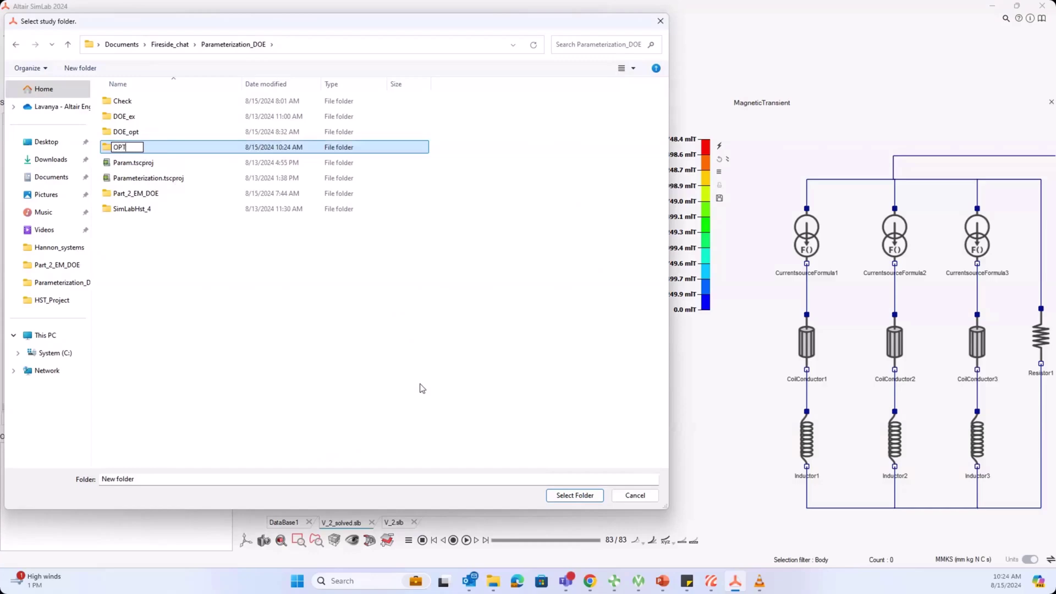
pyautogui.click(170, 148)
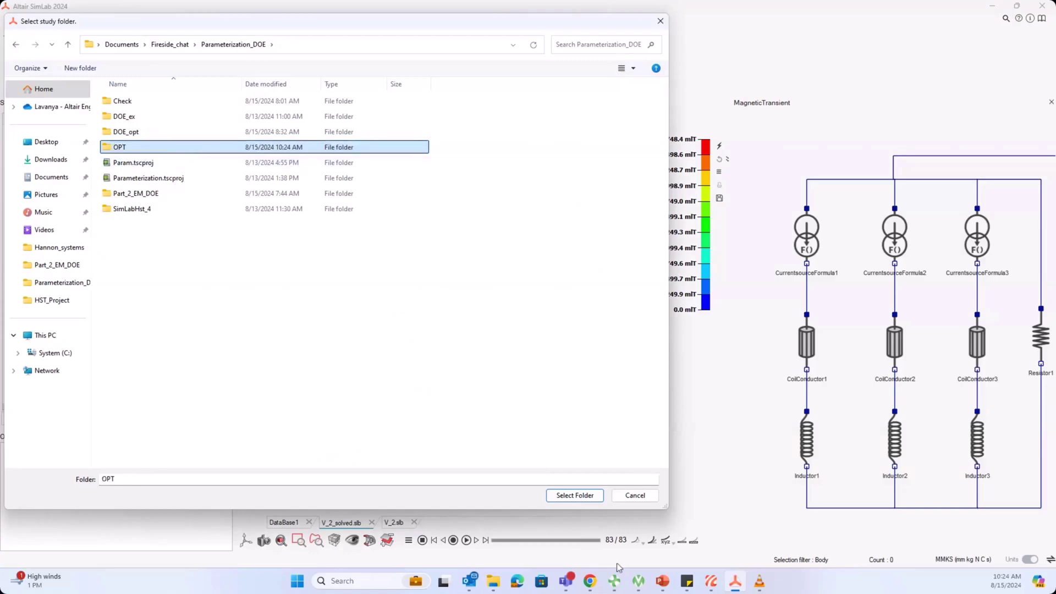
pyautogui.click(575, 495)
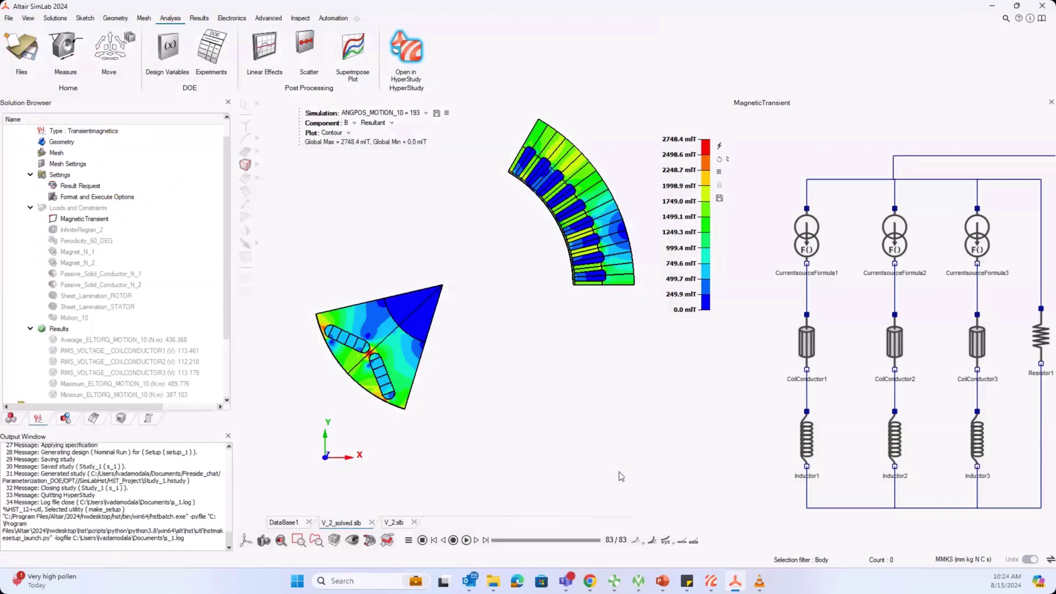
# Step: Switch to the generated HyperStudy study, show its model definition with a narrower study explorer, and import the variables of Model 1
pyautogui.moveTo(725, 588)
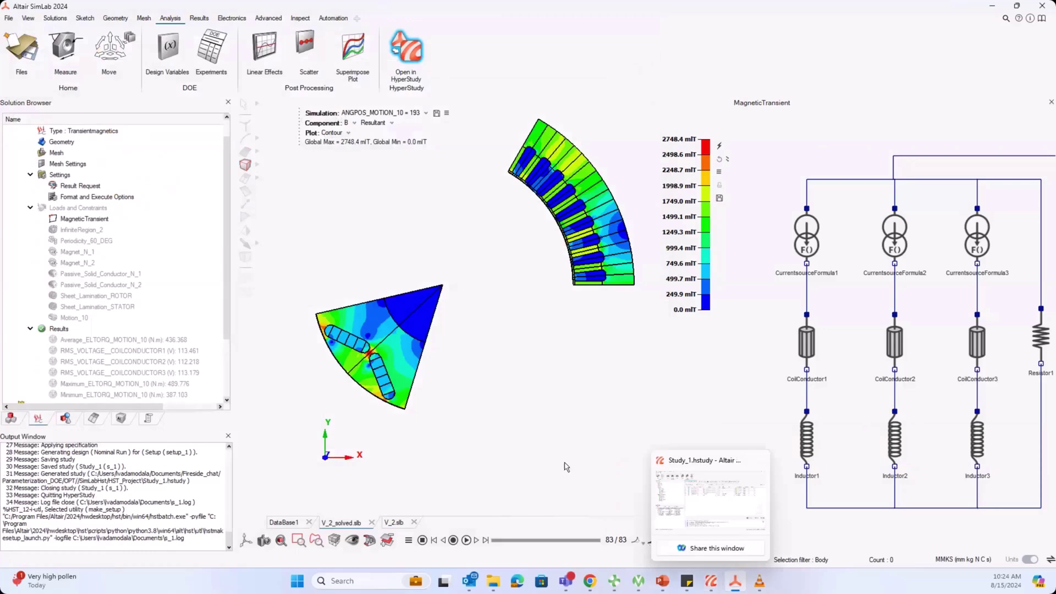
pyautogui.hotkey('alt', 'Tab')
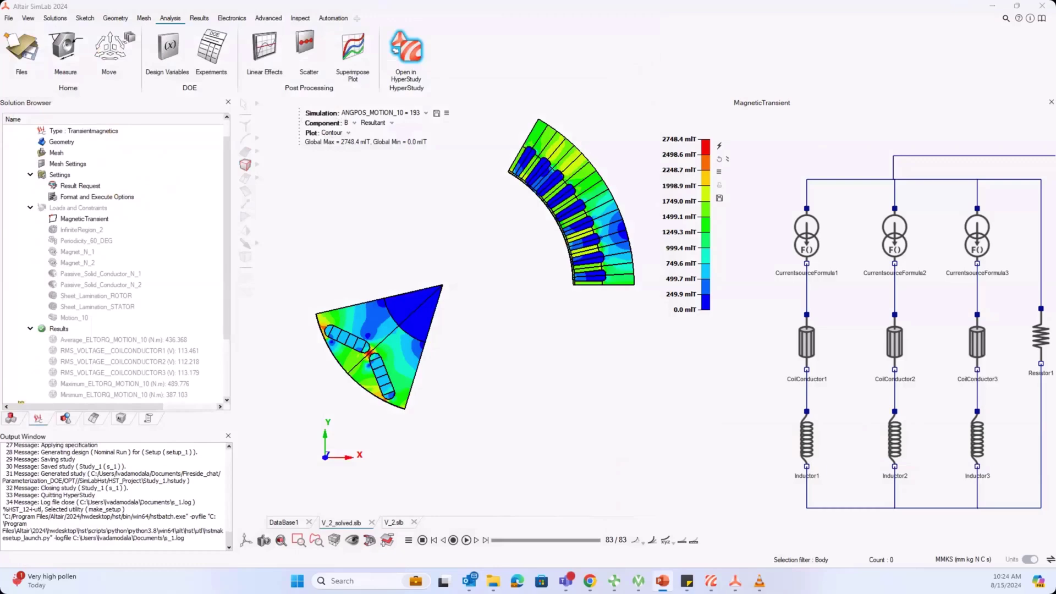
pyautogui.hotkey('alt', 'Tab')
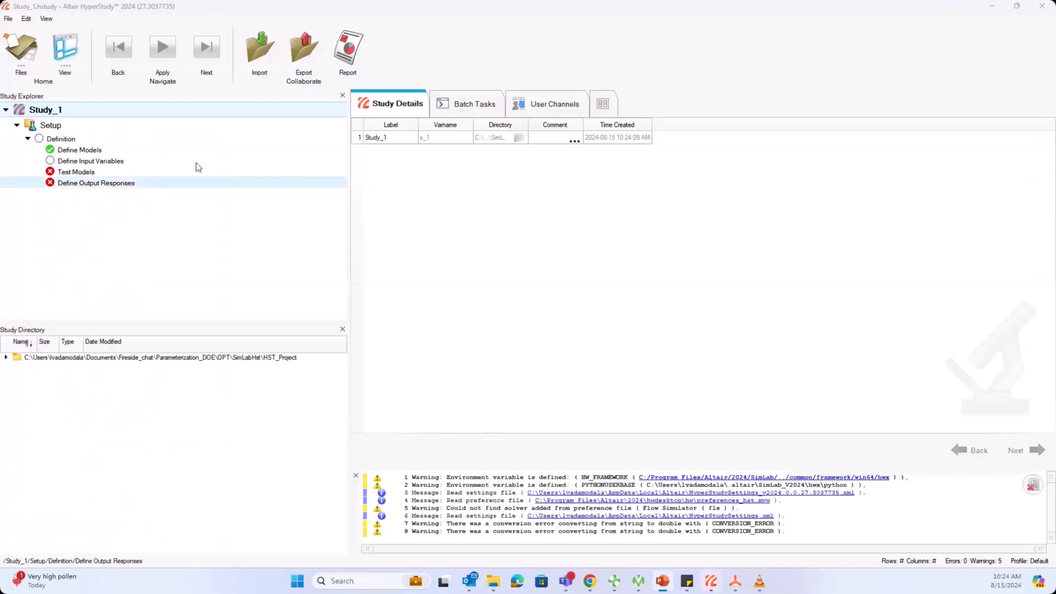
pyautogui.click(65, 151)
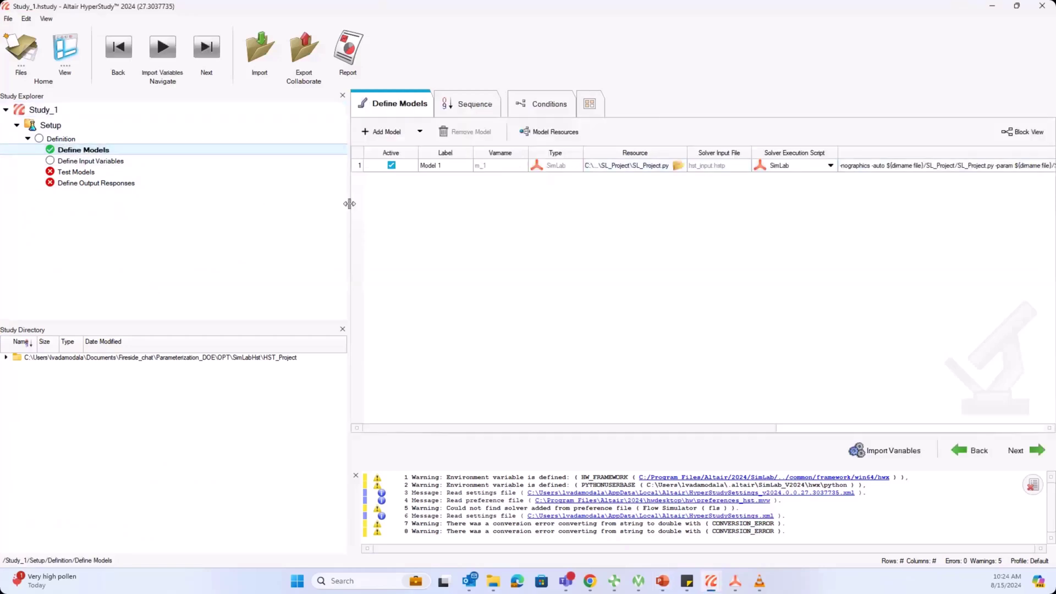
pyautogui.moveTo(350, 204); pyautogui.dragTo(225, 204)
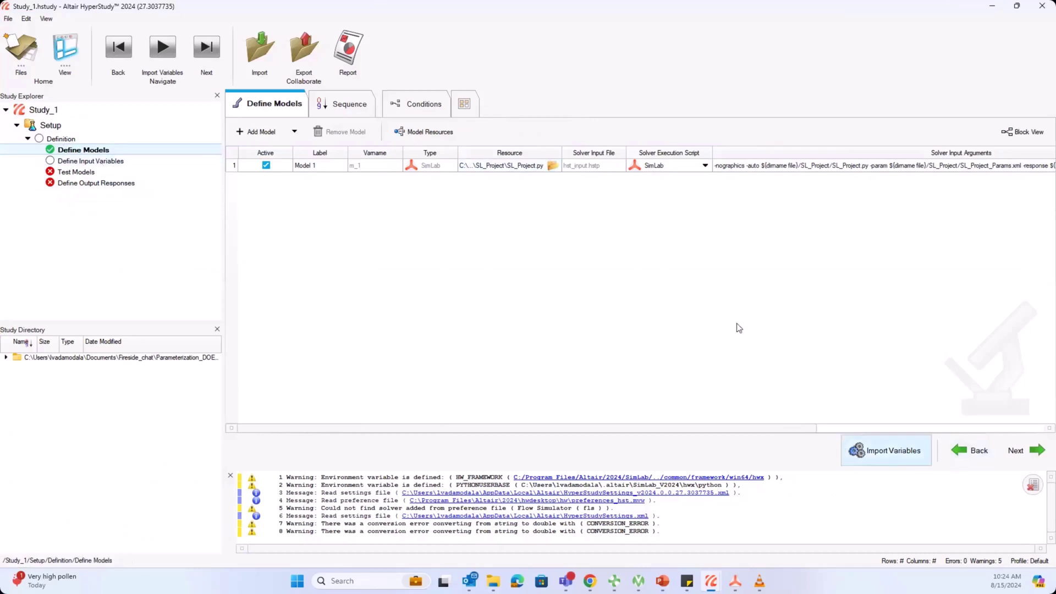
pyautogui.click(875, 454)
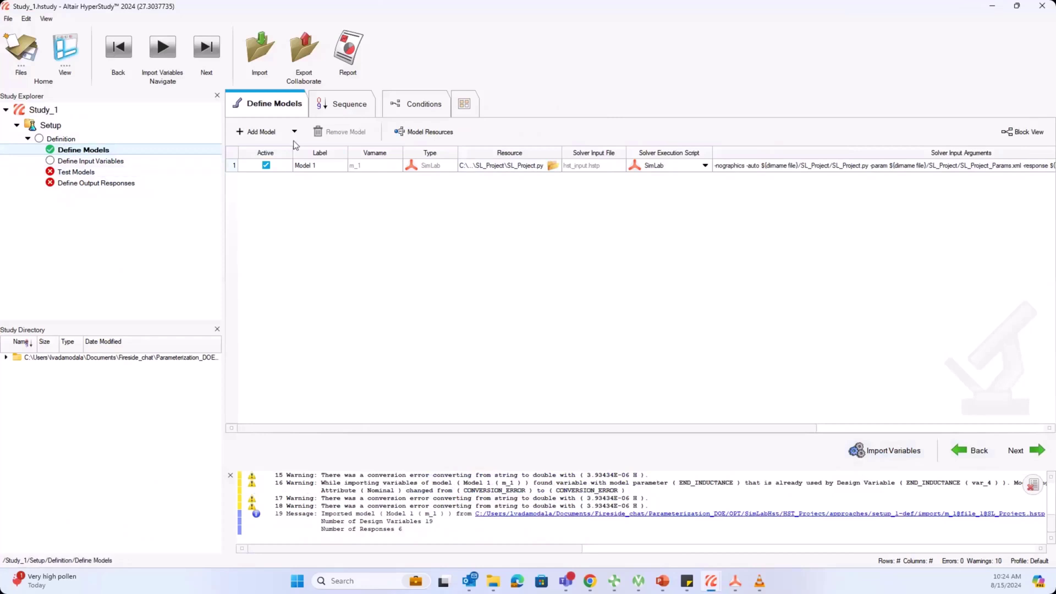
# Step: Deactivate all input variables of the study except CTRL_ANGLE, SPEED and DY
pyautogui.click(108, 162)
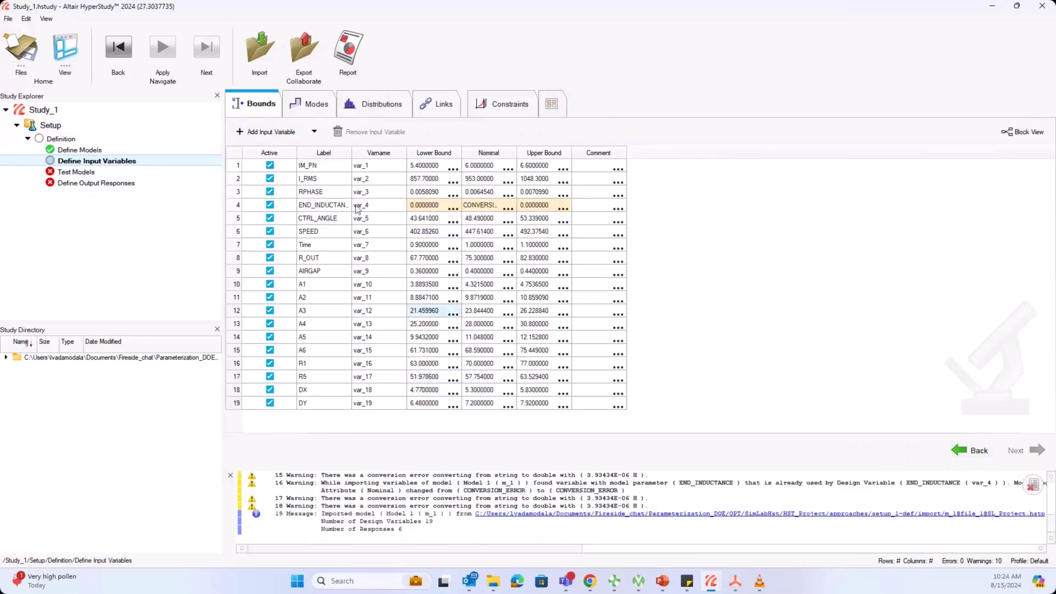
pyautogui.click(270, 165)
pyautogui.click(270, 178)
pyautogui.click(270, 205)
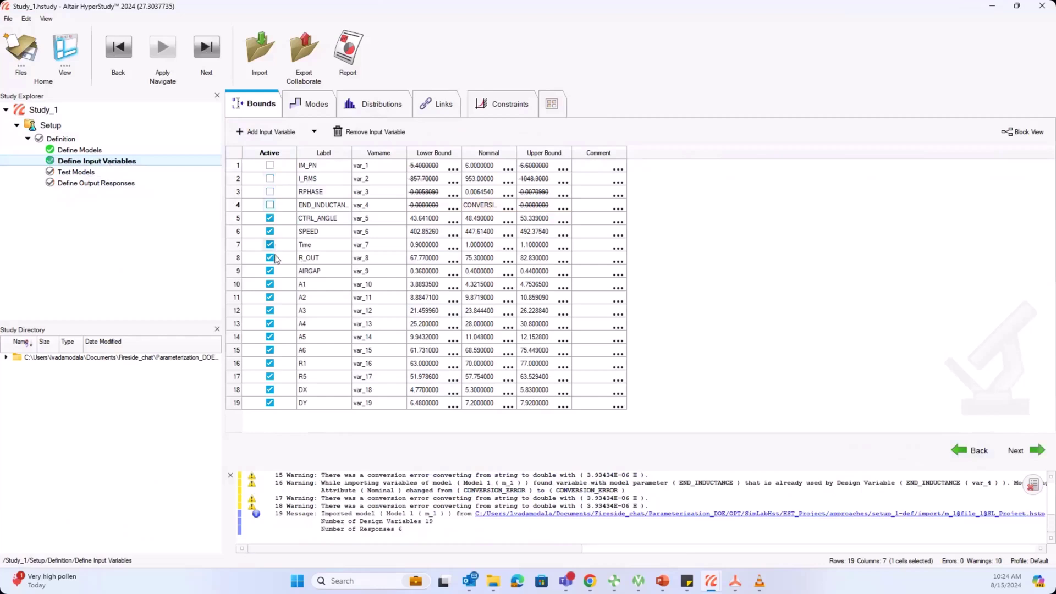
pyautogui.click(270, 245)
pyautogui.click(269, 258)
pyautogui.click(270, 271)
pyautogui.click(270, 284)
pyautogui.click(270, 297)
pyautogui.click(270, 310)
pyautogui.click(270, 324)
pyautogui.click(270, 337)
pyautogui.click(270, 350)
pyautogui.click(270, 363)
pyautogui.click(270, 376)
pyautogui.click(270, 389)
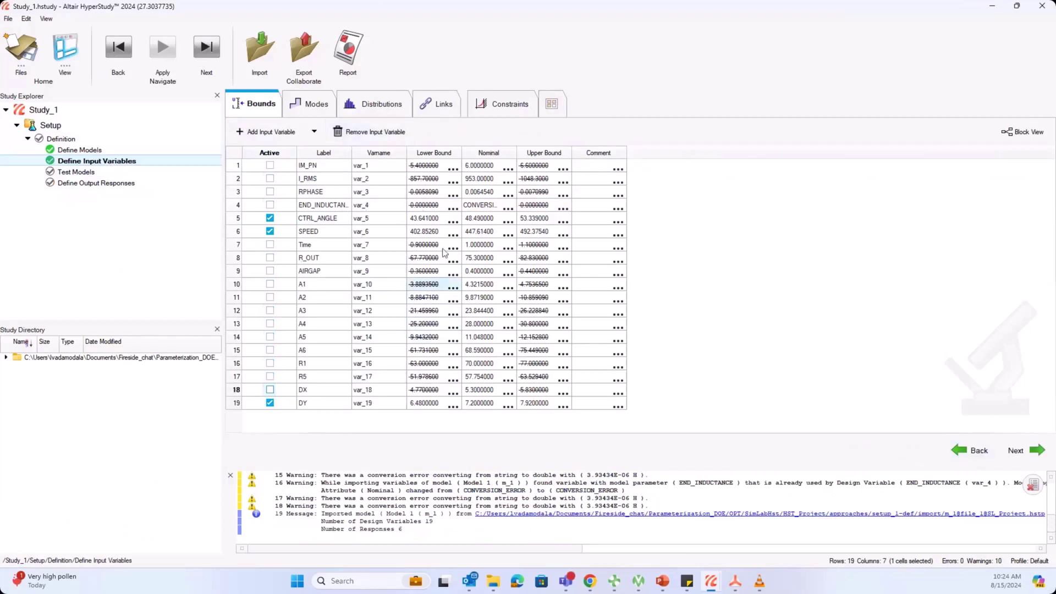
# Step: Review the lower, nominal and upper bounds of the active CTRL_ANGLE and SPEED input variables
pyautogui.click(472, 228)
pyautogui.press('Up')
pyautogui.press('Left')
pyautogui.press('Right')
pyautogui.press('Right')
pyautogui.press('Left')
pyautogui.press('Left')
pyautogui.press('Right')
pyautogui.press('Right')
pyautogui.press('Down')
pyautogui.press('Left')
pyautogui.press('Left')
pyautogui.press('Right')
pyautogui.press('Right')
pyautogui.press('Down')
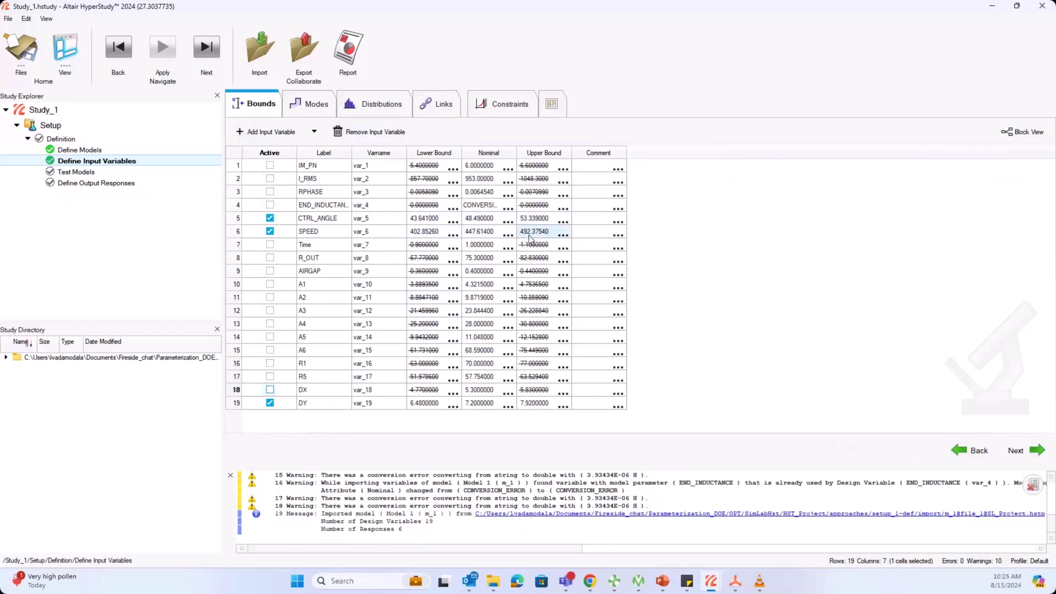
pyautogui.click(612, 341)
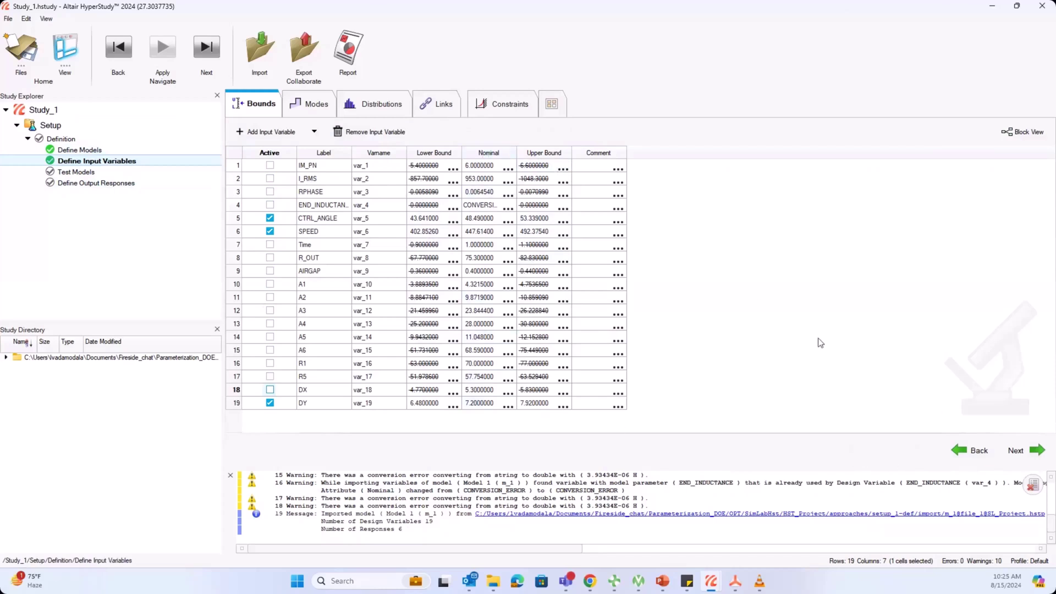
# Step: Proceed past model testing to the output responses and add a response labelled Torque_ripple
pyautogui.click(1038, 461)
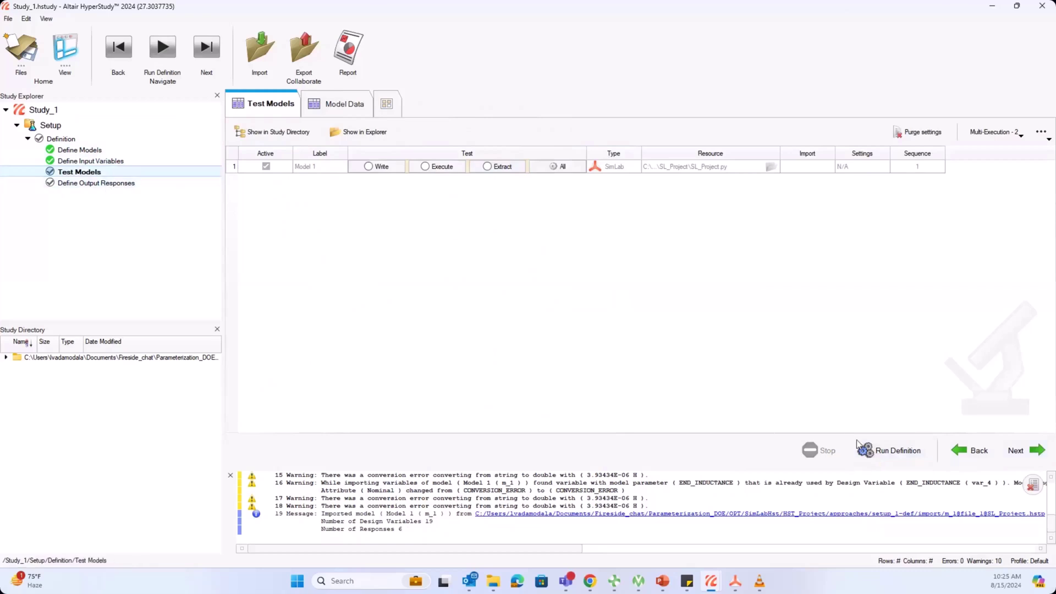
pyautogui.click(1012, 456)
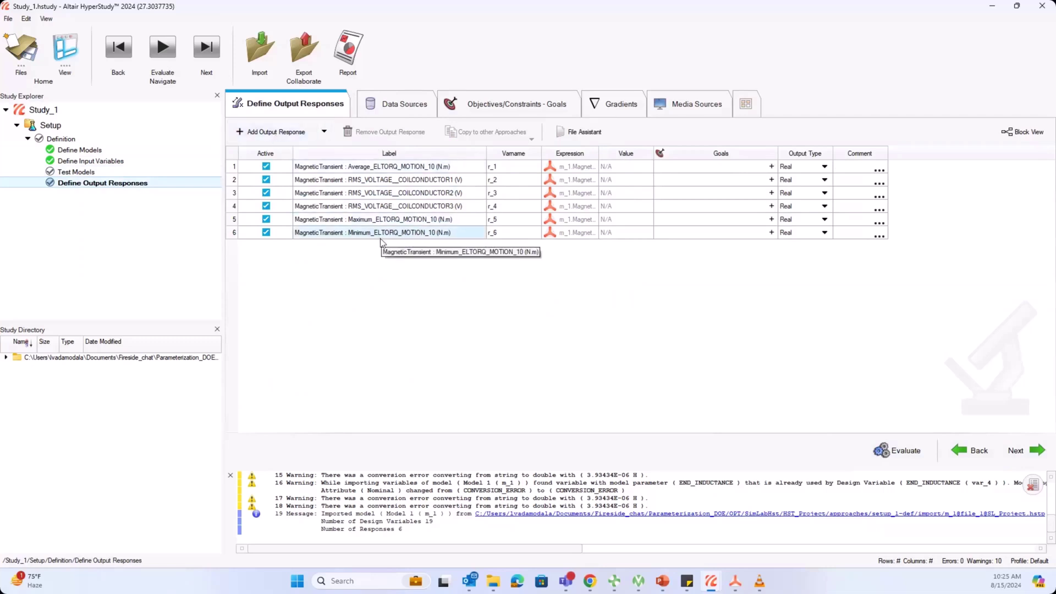
pyautogui.click(290, 138)
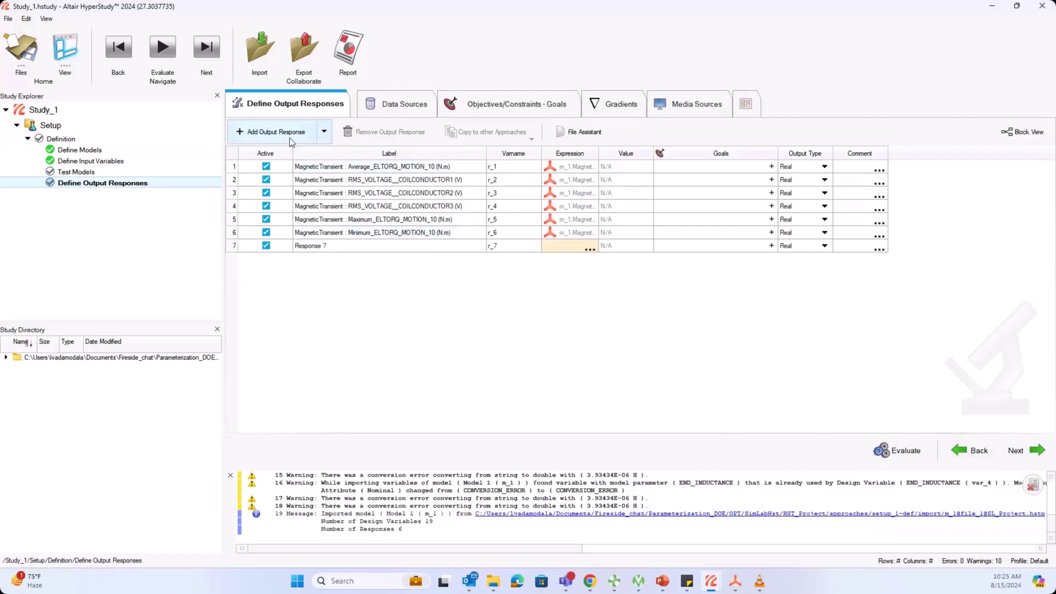
pyautogui.doubleClick(364, 245)
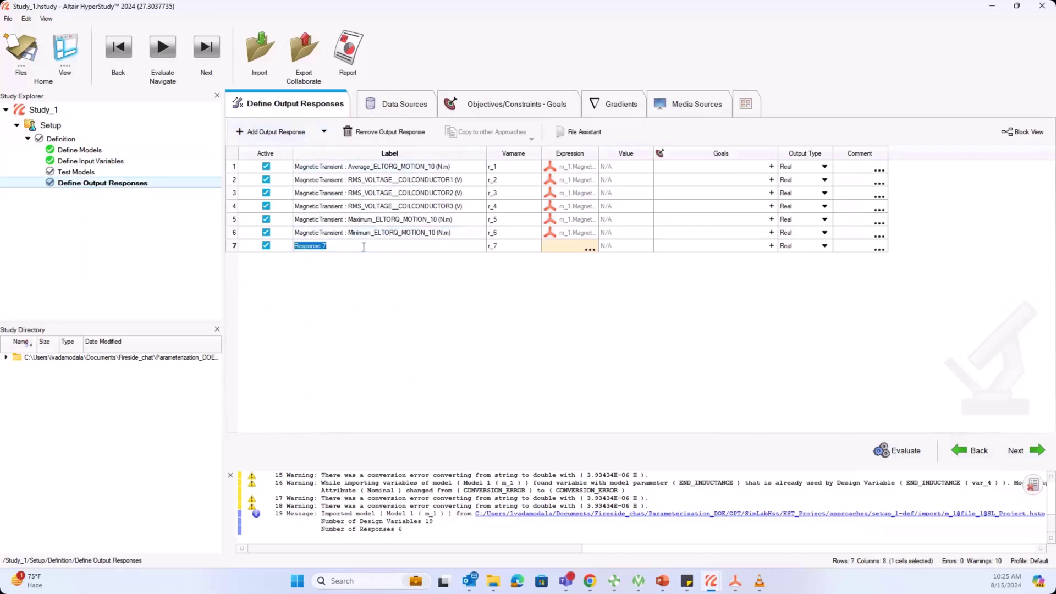
pyautogui.write('Torque_ripple')
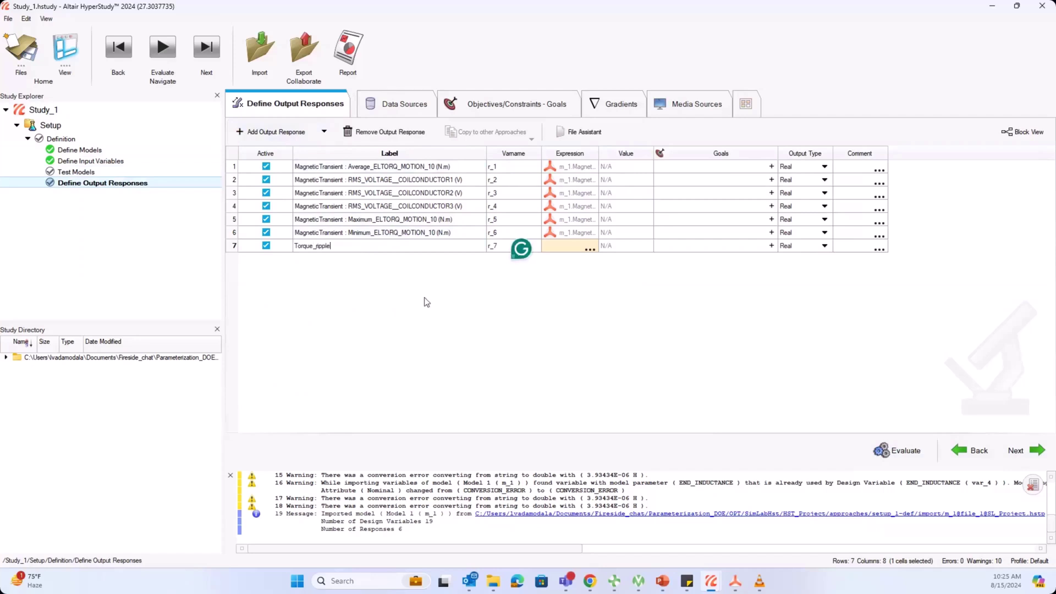
# Step: Open the expression of Torque_ripple for editing and enter r_5-r_6, the maximum torque minus the minimum torque
pyautogui.click(589, 248)
pyautogui.click(589, 248)
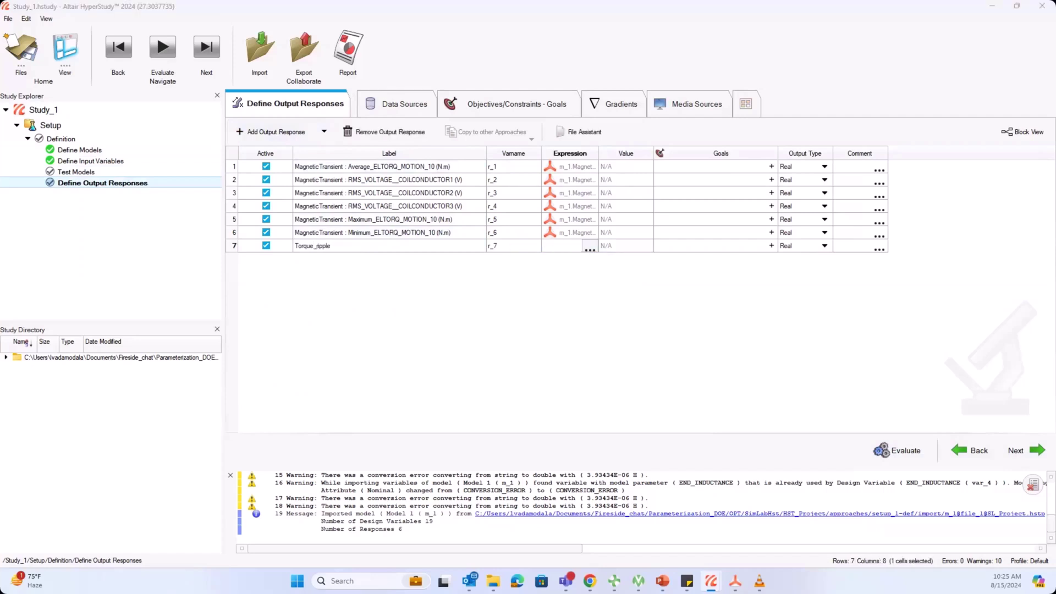
pyautogui.click(589, 249)
pyautogui.click(555, 219)
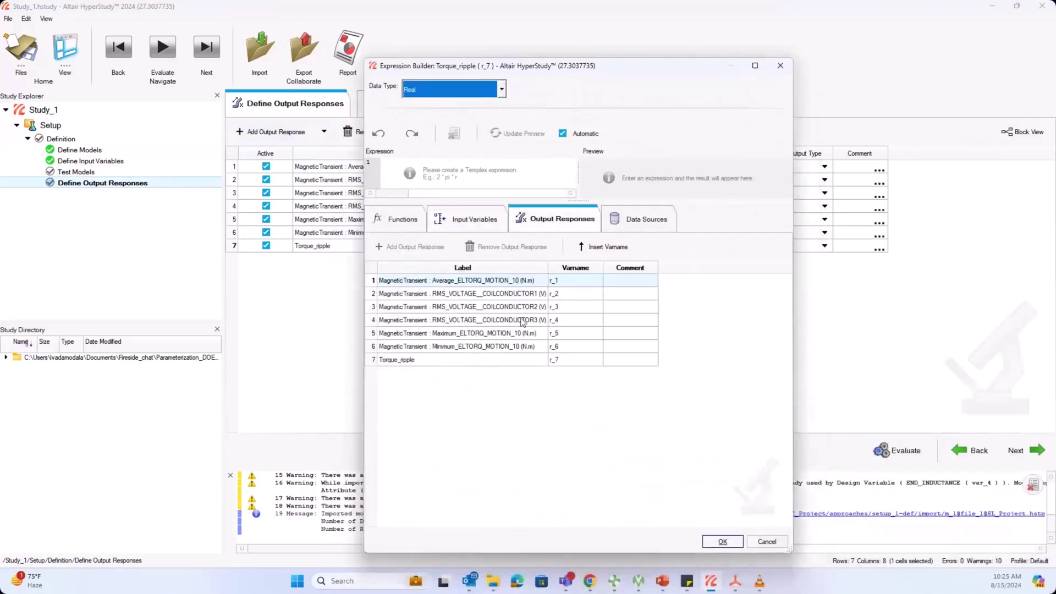
pyautogui.click(567, 333)
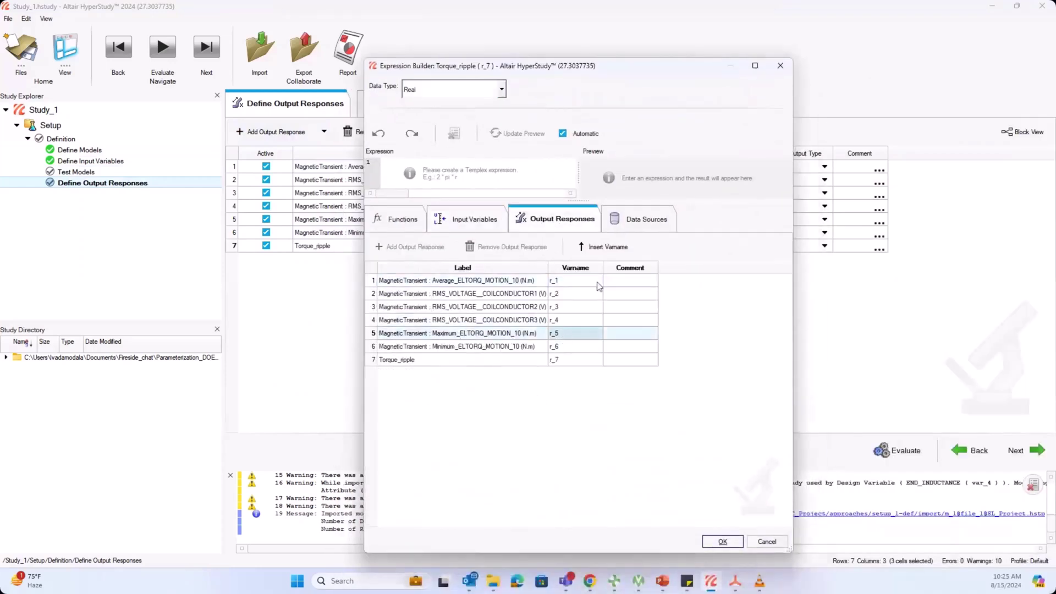
pyautogui.click(606, 248)
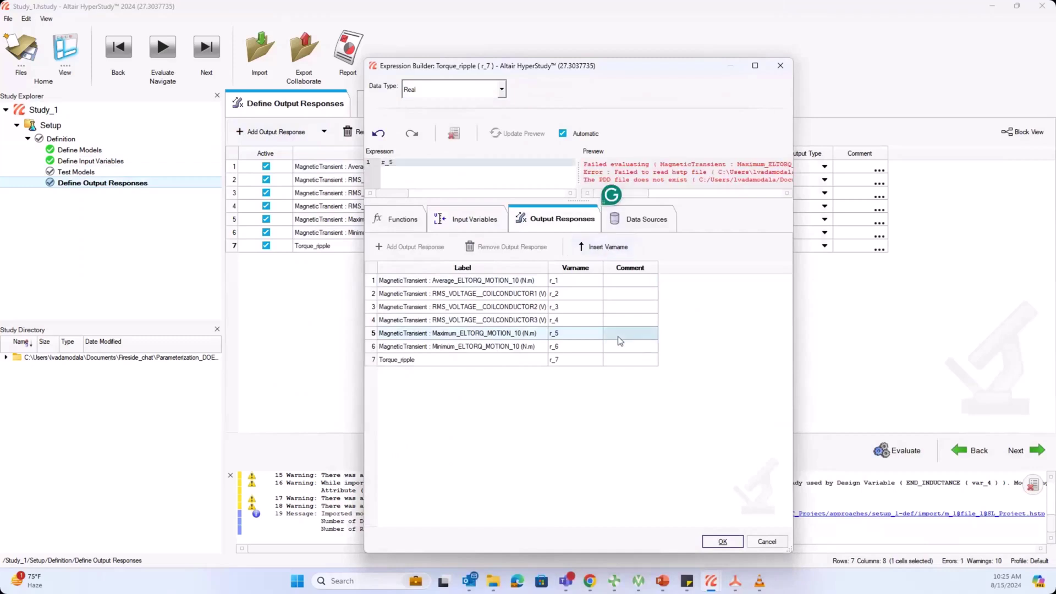
pyautogui.write('-')
pyautogui.click(500, 348)
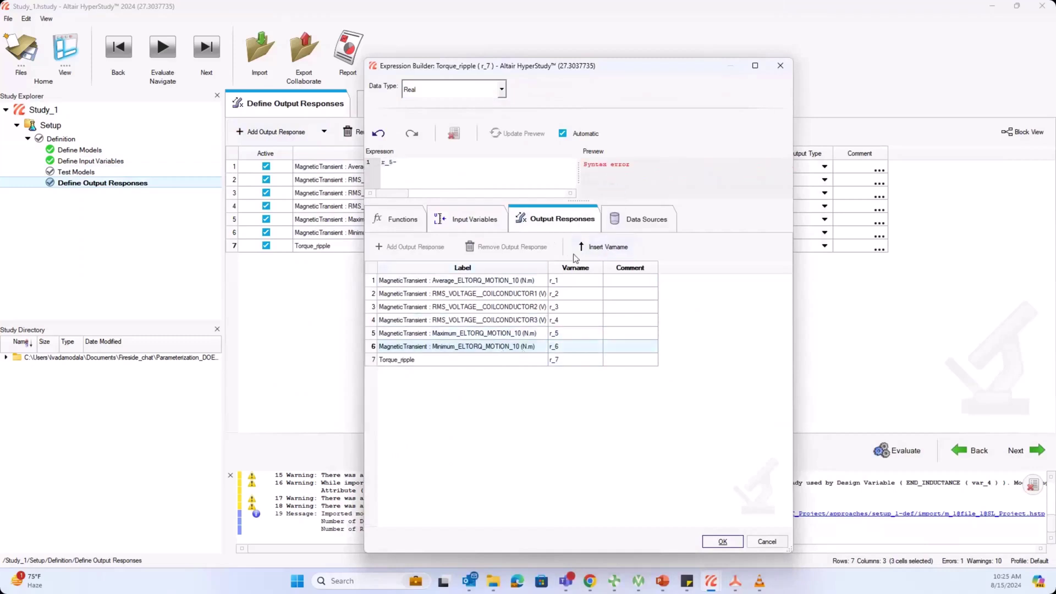
pyautogui.click(606, 247)
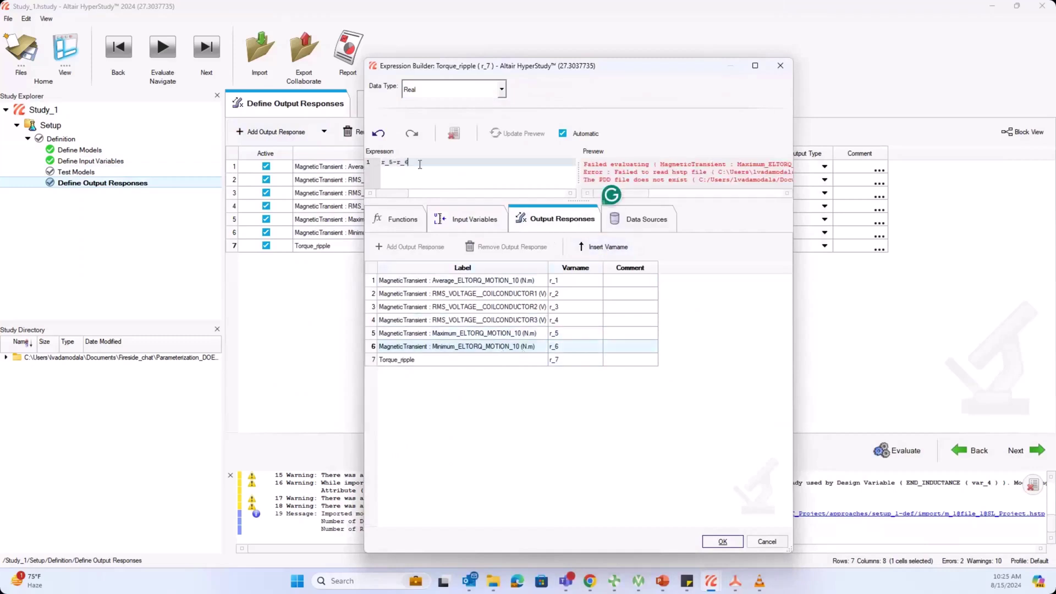
# Step: Complete the Torque_ripple expression as (r_5-r_6)/r_1, dividing by the average torque, and accept it
pyautogui.write(')')
pyautogui.click(383, 163)
pyautogui.write('(')
pyautogui.press('End')
pyautogui.write('/')
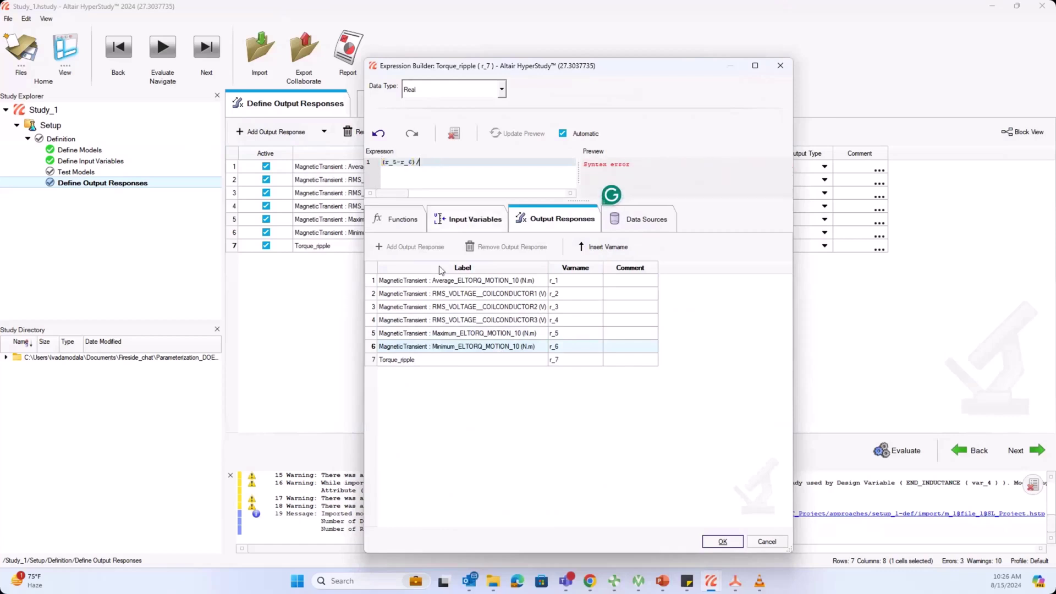
pyautogui.click(559, 281)
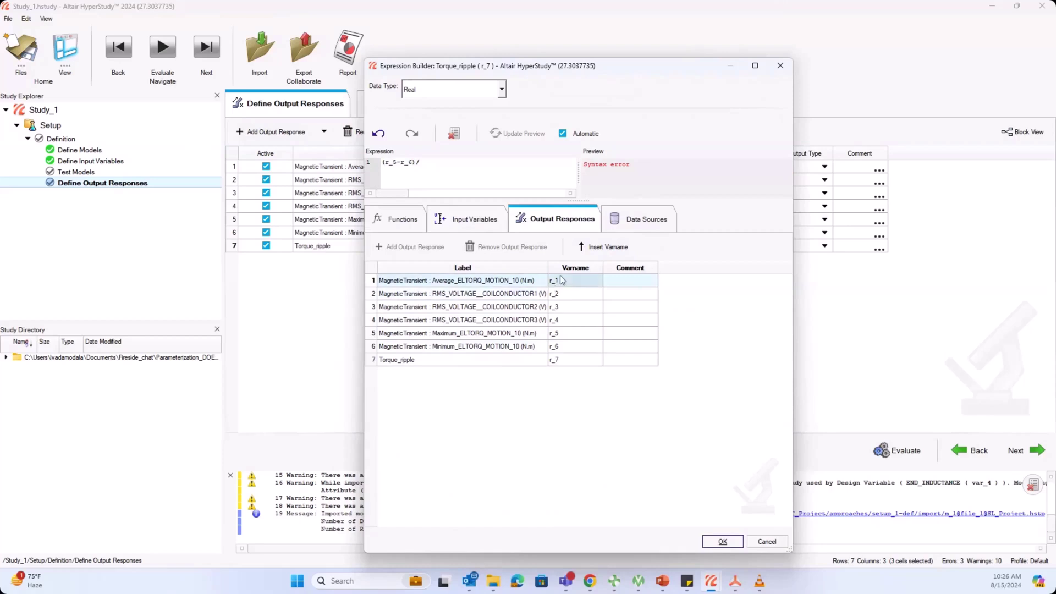
pyautogui.click(604, 247)
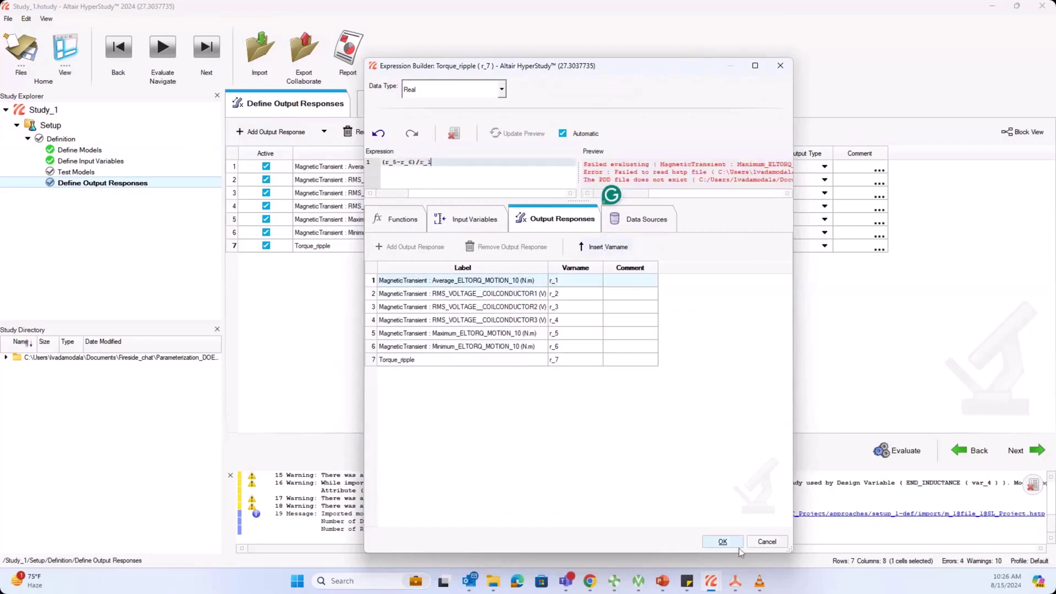
pyautogui.click(722, 542)
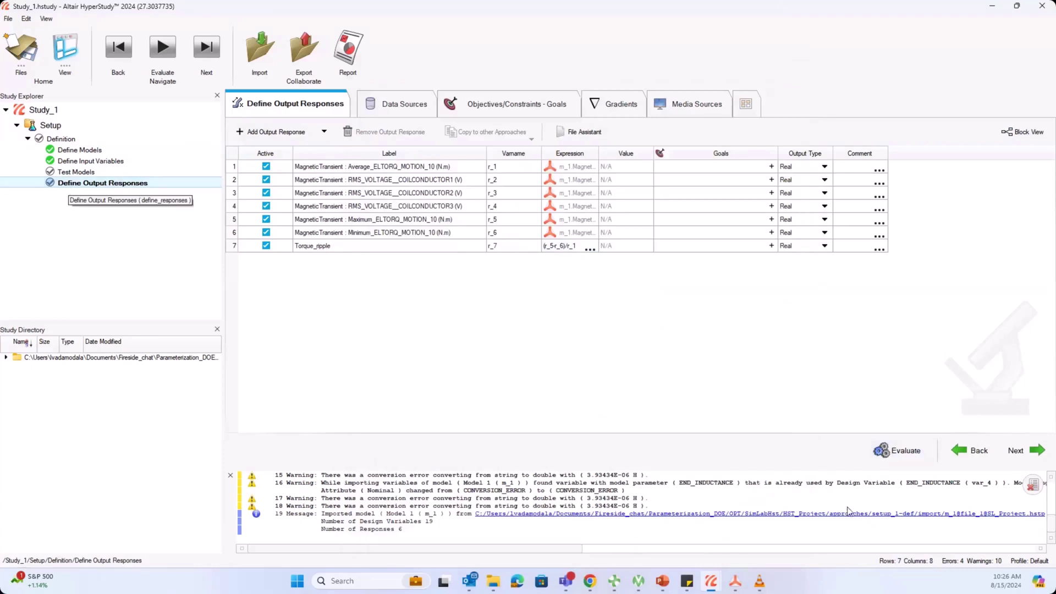
# Step: Switch to the other open HyperStudy study, stored in the DOE_ex folder, and show its setup's input variables
pyautogui.click(898, 454)
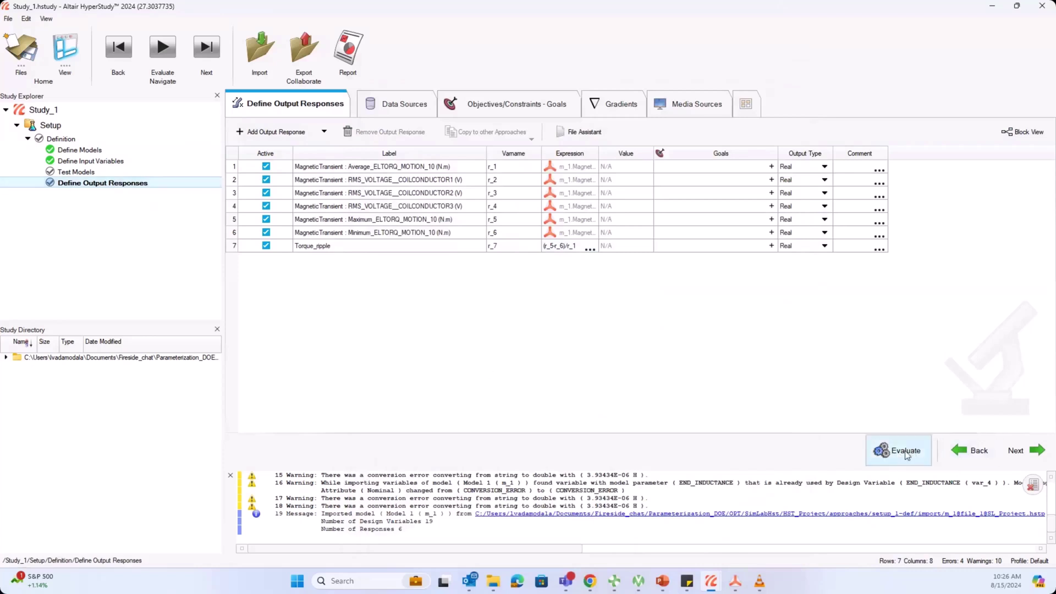
pyautogui.click(713, 582)
pyautogui.moveTo(712, 585)
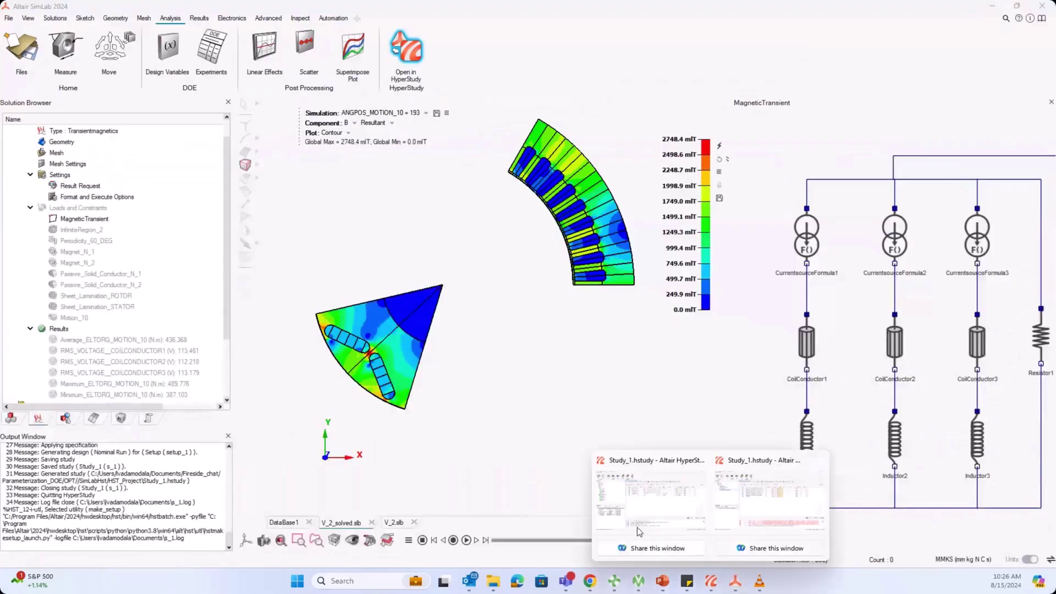
pyautogui.click(661, 514)
pyautogui.doubleClick(33, 127)
pyautogui.click(65, 151)
pyautogui.click(81, 163)
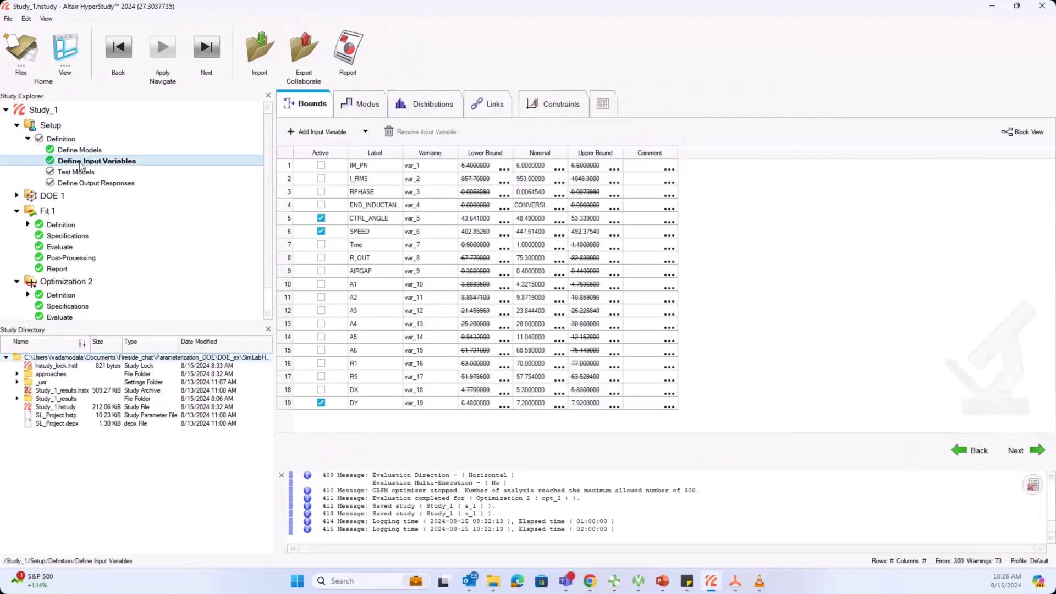
# Step: Examine the setup's model definition, input variables and output responses in this study
pyautogui.click(93, 150)
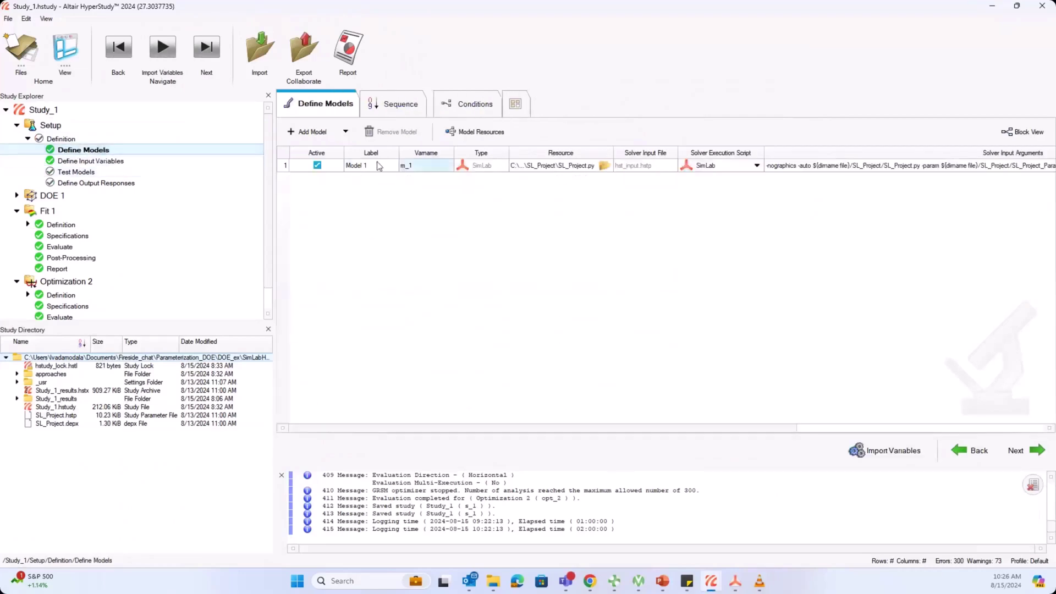
pyautogui.click(125, 163)
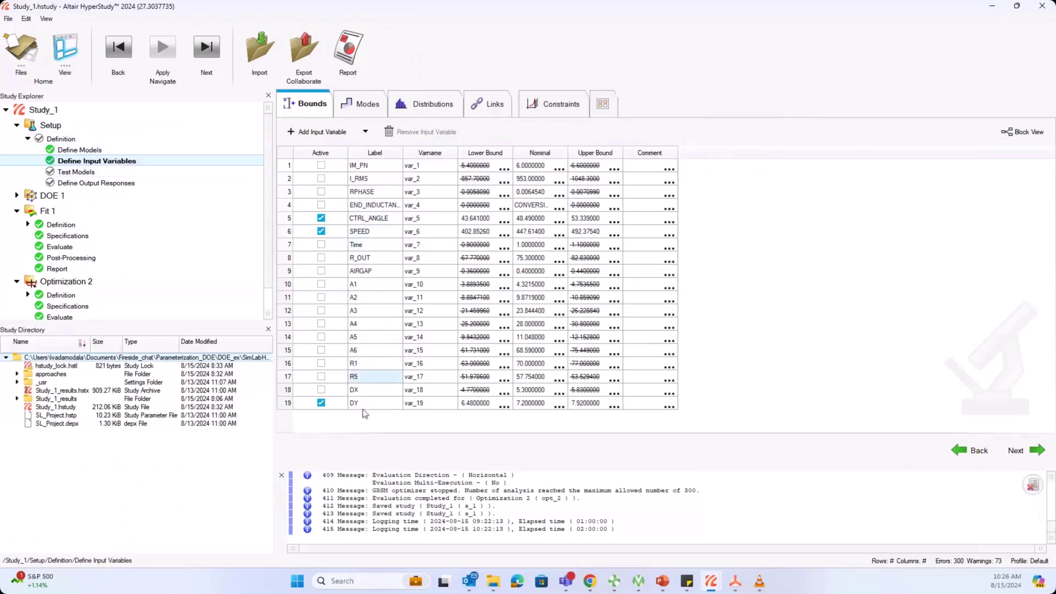
pyautogui.click(76, 172)
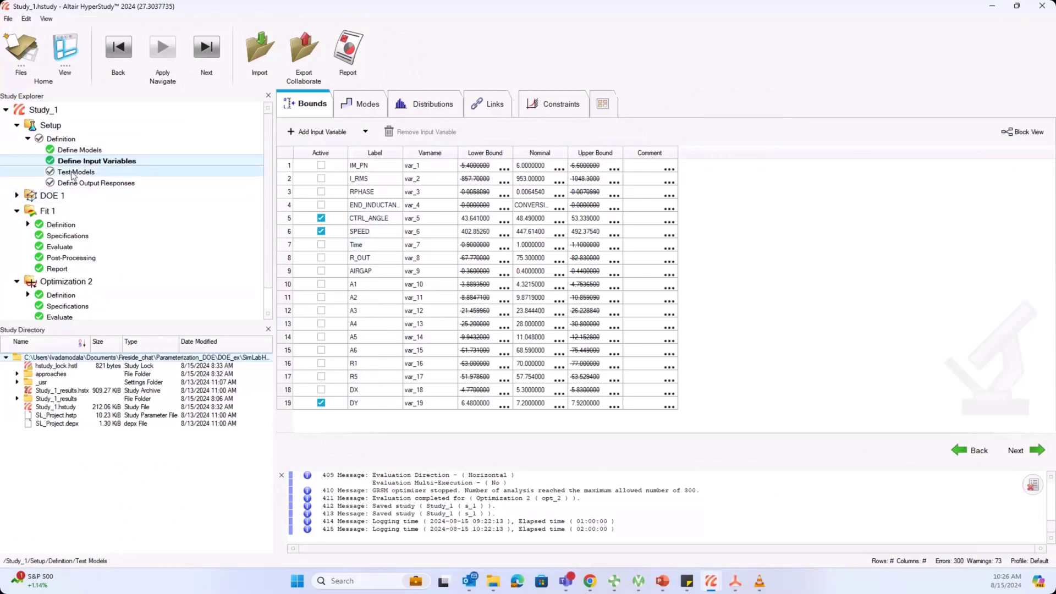
pyautogui.click(99, 182)
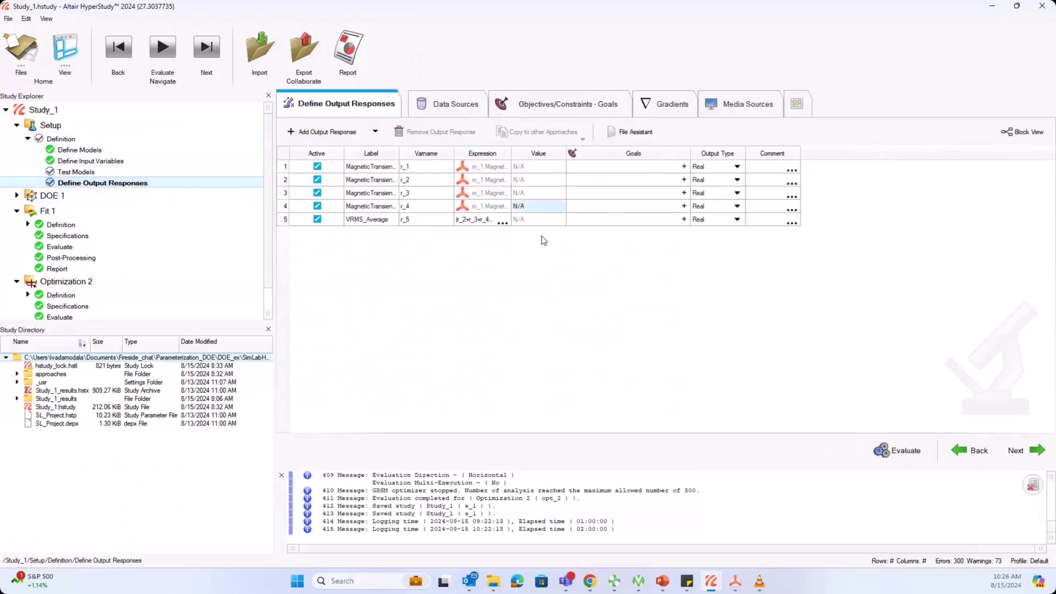
# Step: Expand DOE 1 with its definition and examine its output responses and specifications
pyautogui.click(16, 195)
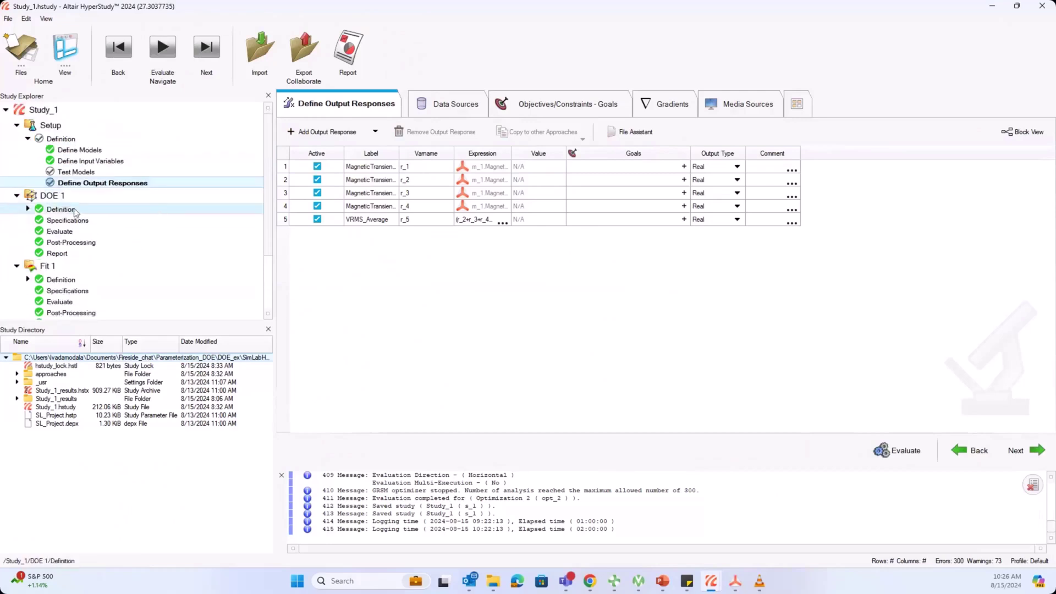
pyautogui.click(27, 209)
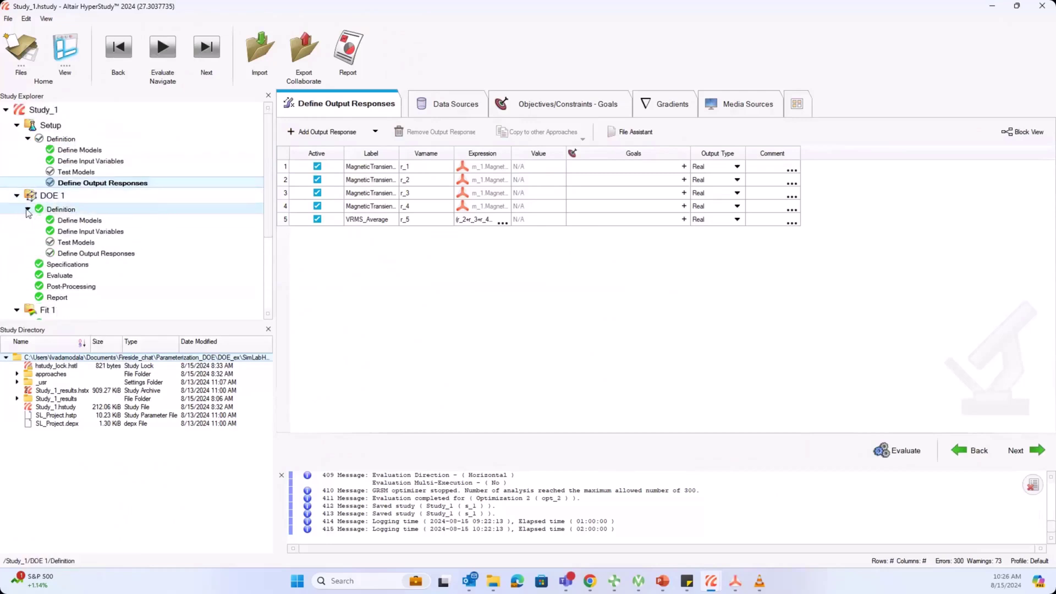
pyautogui.click(91, 254)
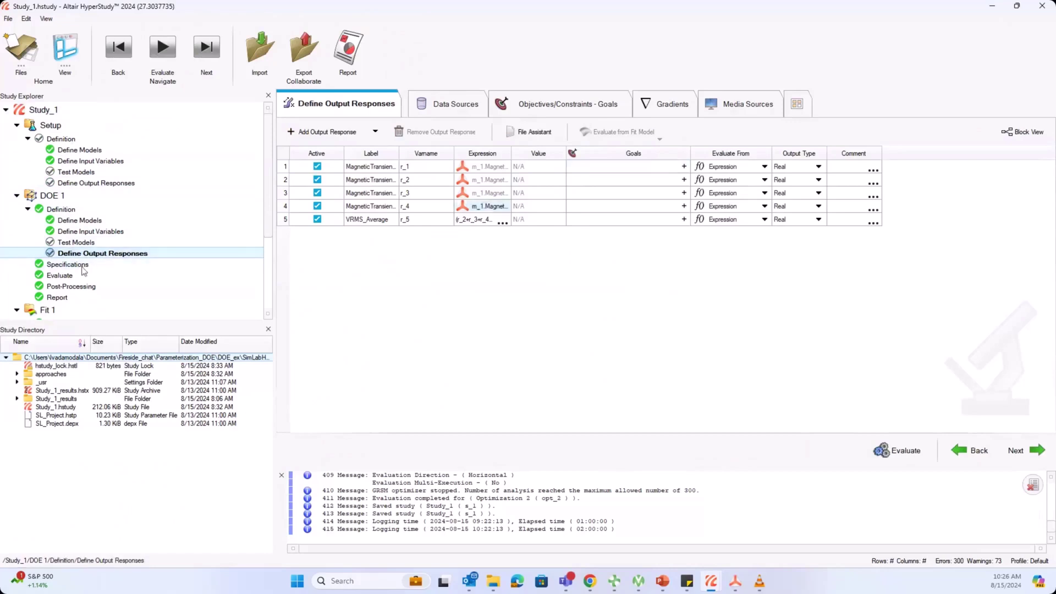
pyautogui.click(65, 265)
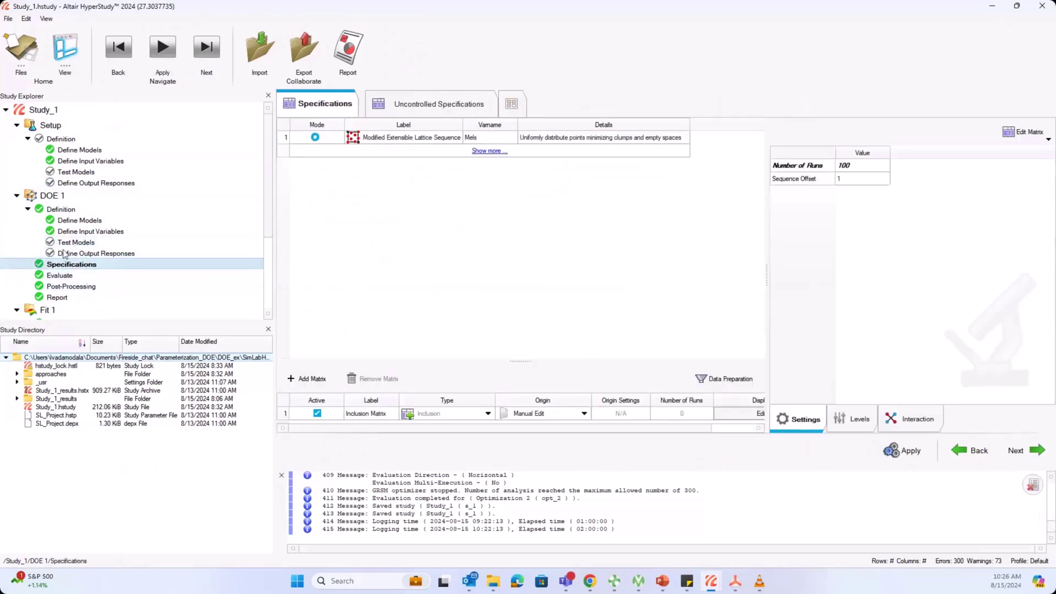
# Step: Collapse the DOE 1, Fit 1 and Optimization 2 approaches in the study explorer
pyautogui.click(17, 196)
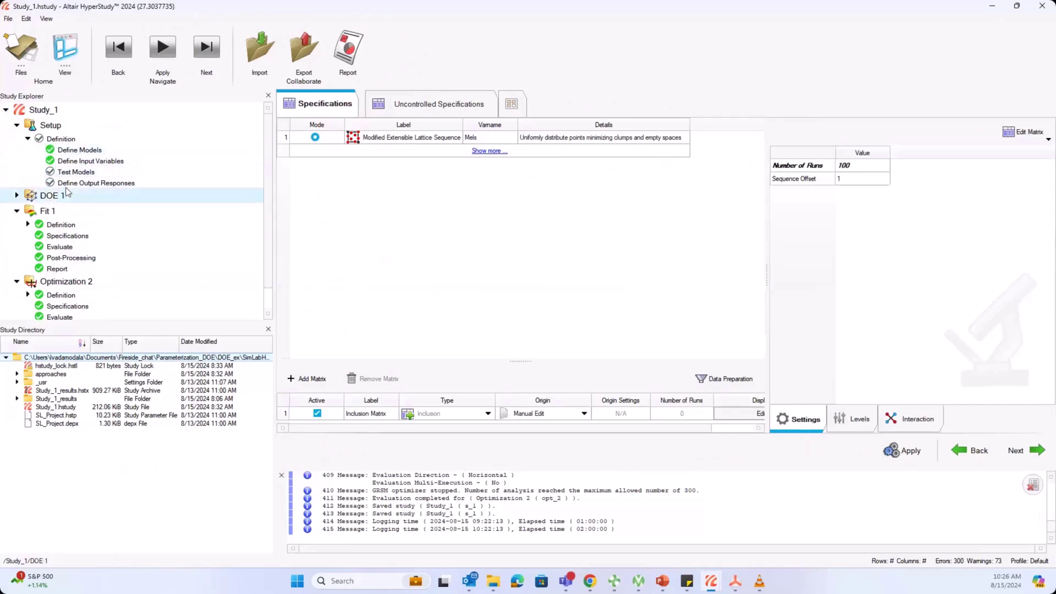
pyautogui.click(17, 211)
pyautogui.click(17, 226)
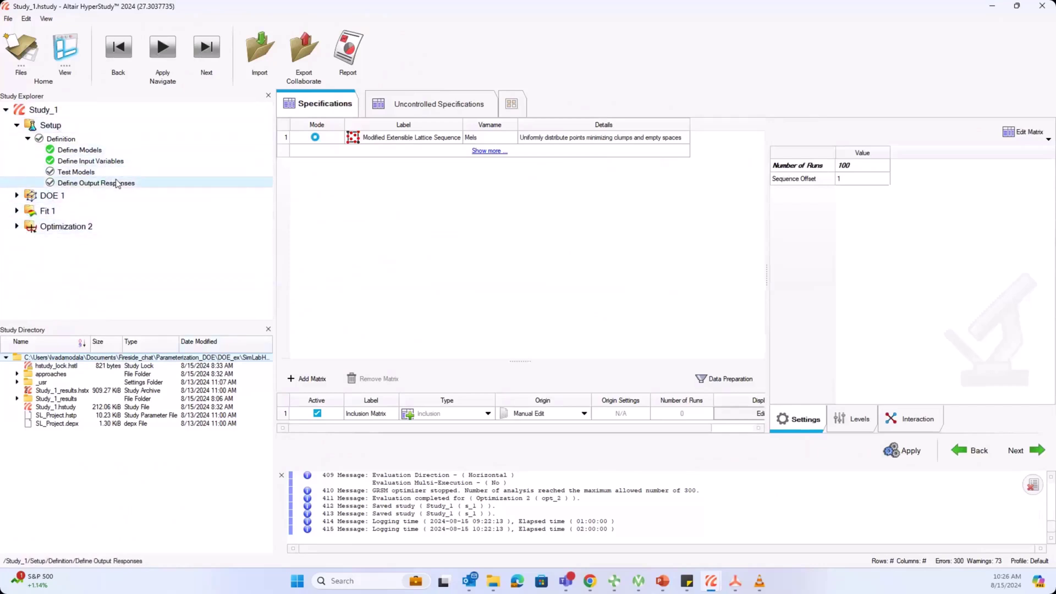
# Step: Add a DOE approach labelled DOE with its definition taken from Setup, and show its specifications
pyautogui.rightClick(117, 183)
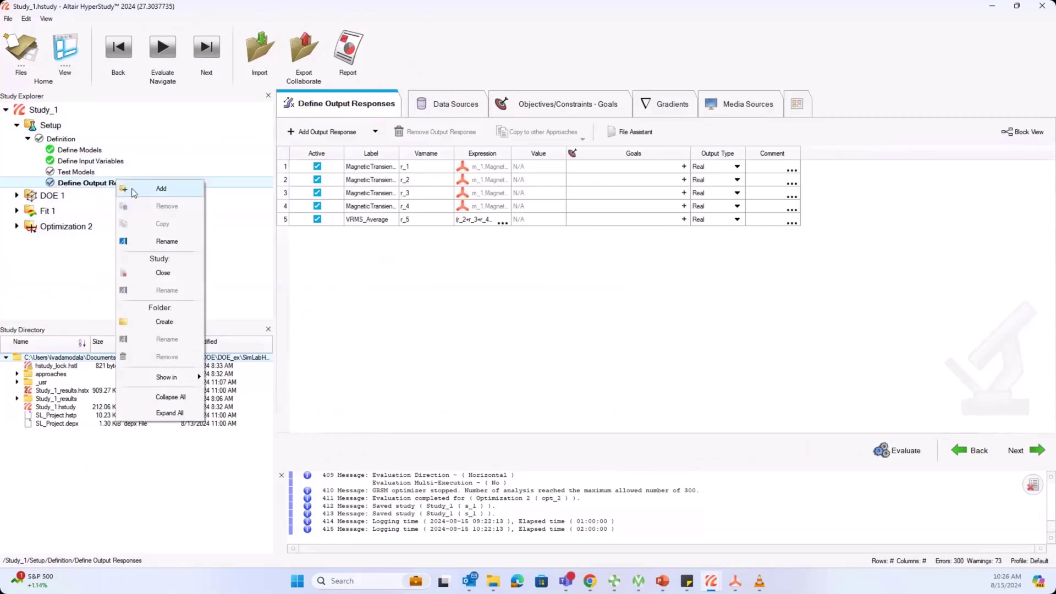
pyautogui.click(131, 188)
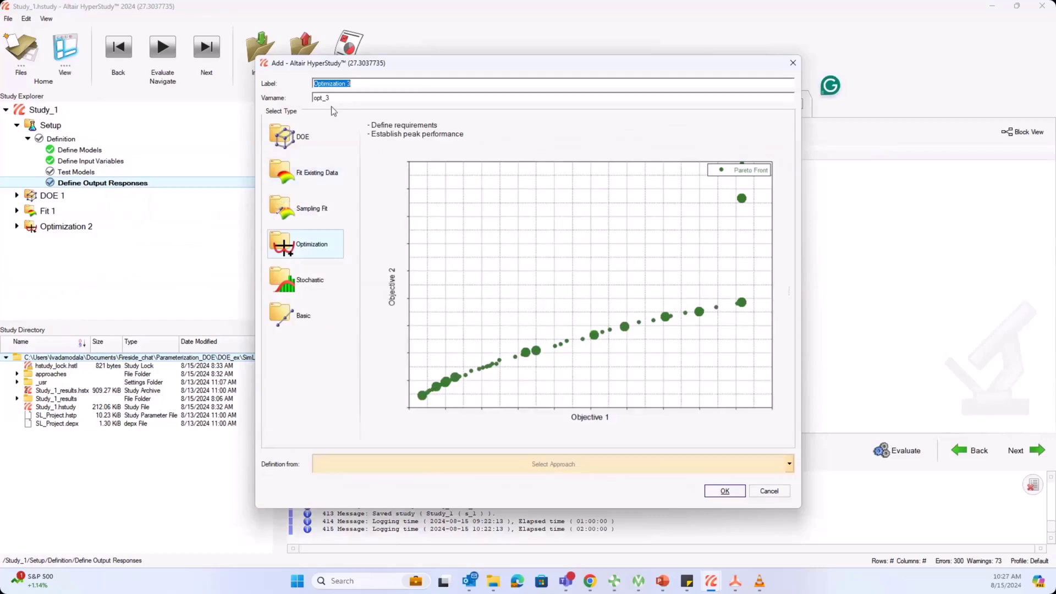
pyautogui.write('DOE')
pyautogui.click(310, 146)
pyautogui.click(418, 463)
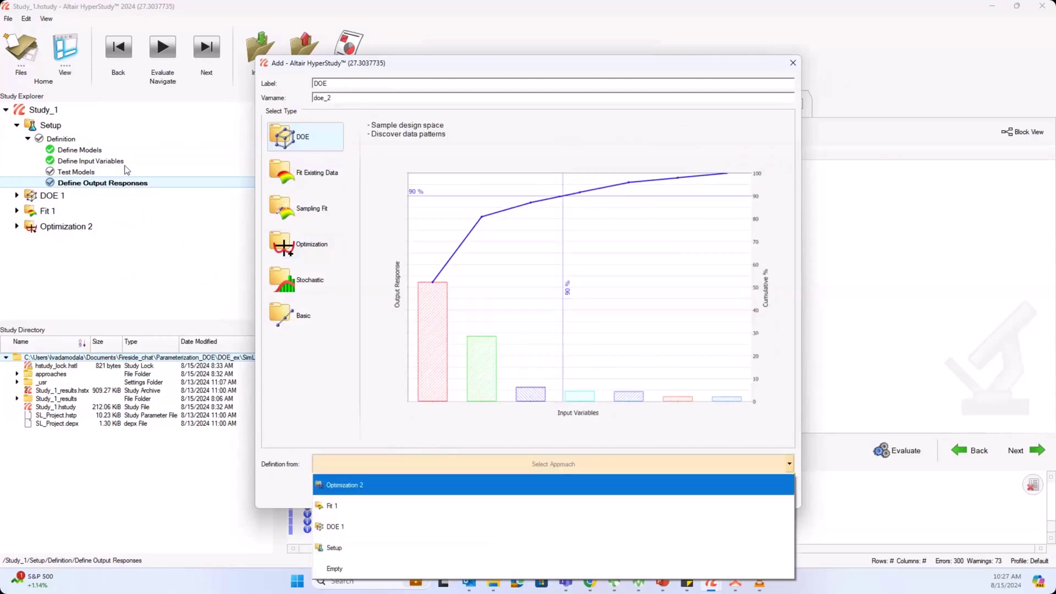
pyautogui.click(383, 548)
pyautogui.click(728, 490)
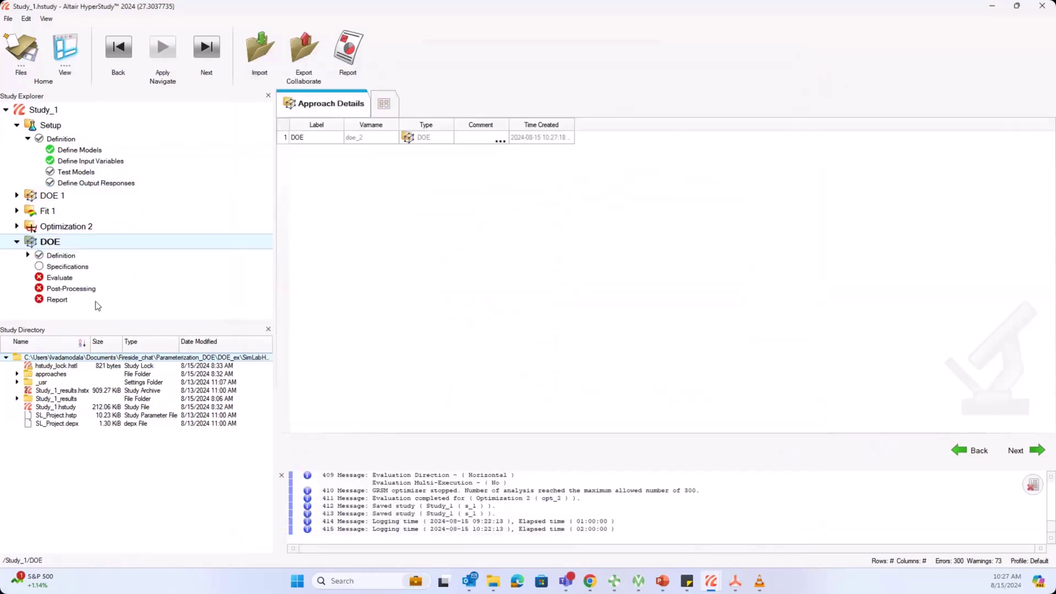
pyautogui.click(61, 266)
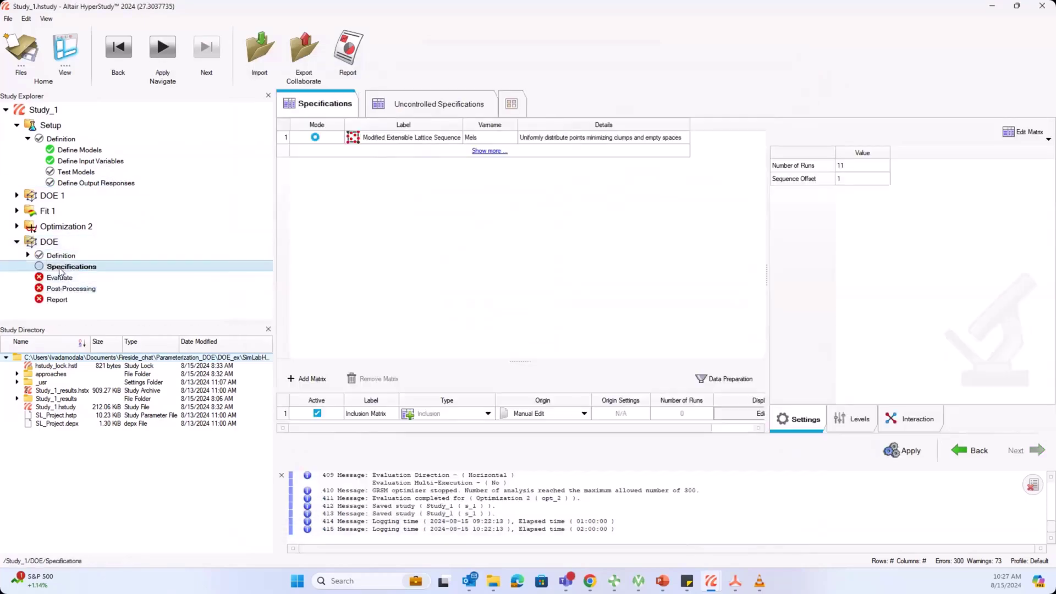
# Step: Expand the definition of the new DOE approach and review its output responses and specifications
pyautogui.click(28, 255)
pyautogui.click(96, 299)
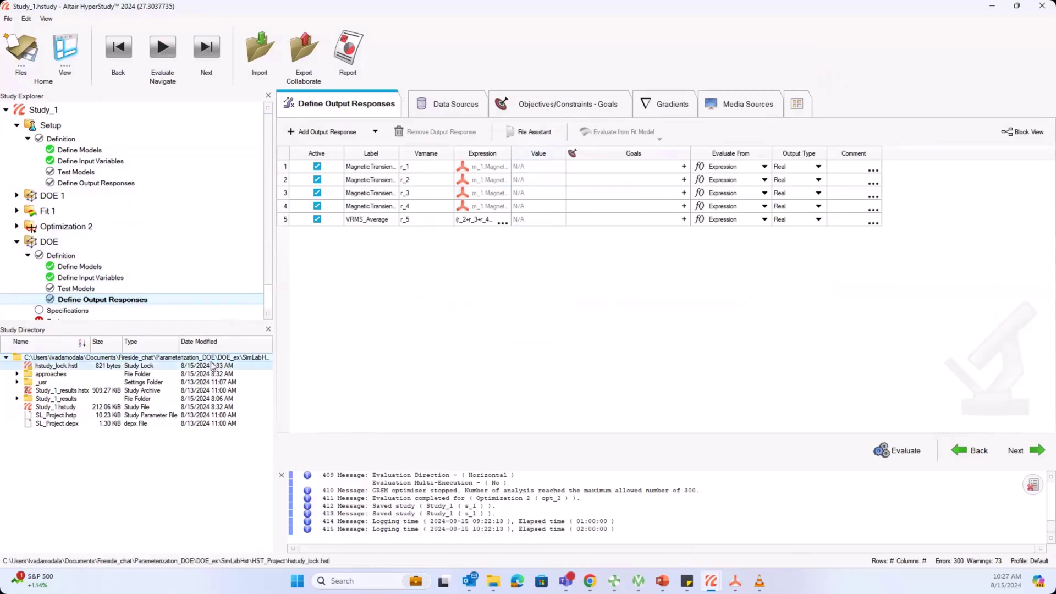
pyautogui.scroll(-1, 82, 285)
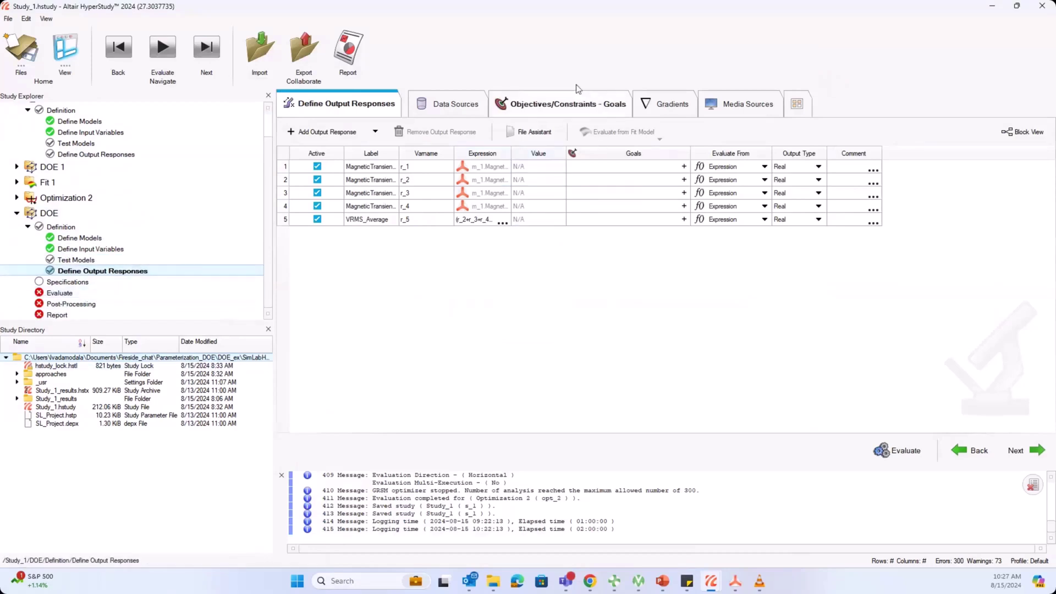
pyautogui.click(67, 282)
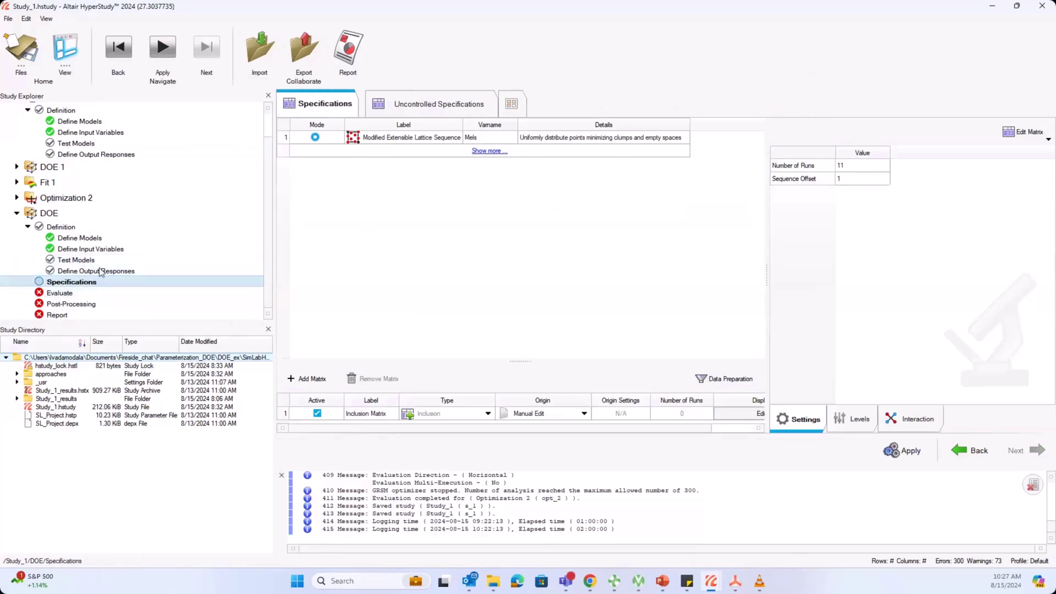
pyautogui.click(88, 270)
# Step: Add a goal to the DOE that maximizes the MagneticTransient Average_ELTORQ_MOTION_10 torque response
pyautogui.click(591, 104)
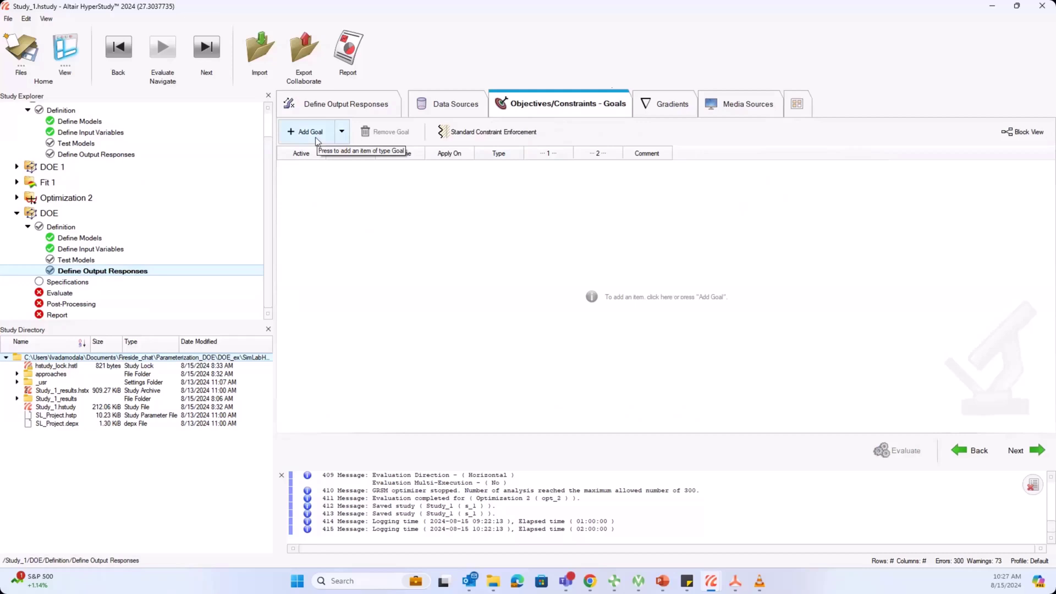
pyautogui.click(317, 142)
pyautogui.click(455, 168)
pyautogui.click(472, 189)
pyautogui.moveTo(488, 149); pyautogui.dragTo(641, 157)
pyautogui.click(682, 166)
pyautogui.click(683, 166)
pyautogui.click(666, 214)
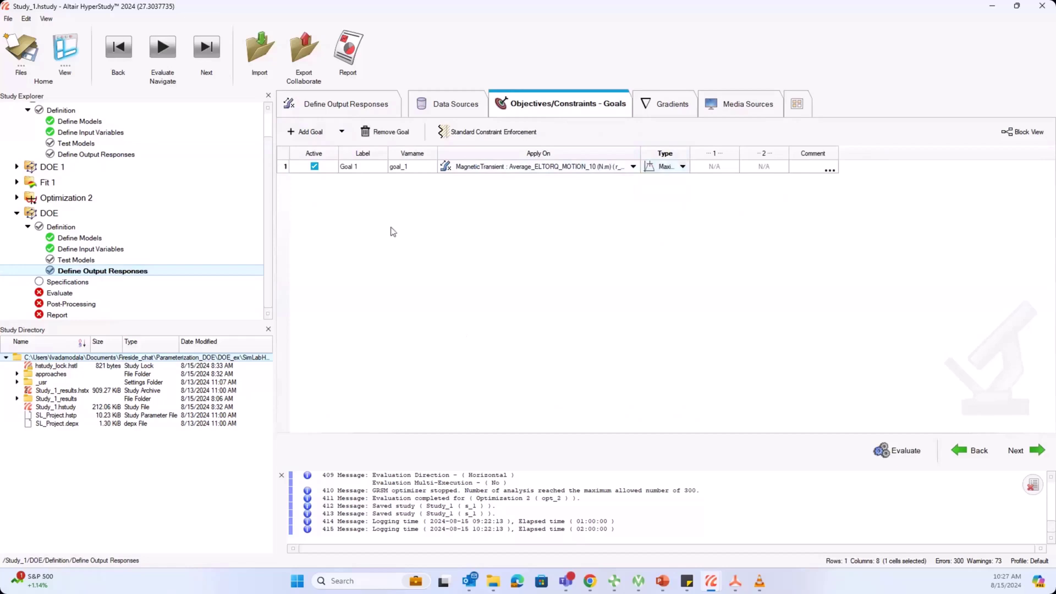
# Step: Add a second goal to the DOE and apply it on the VRMS_Average response
pyautogui.click(305, 132)
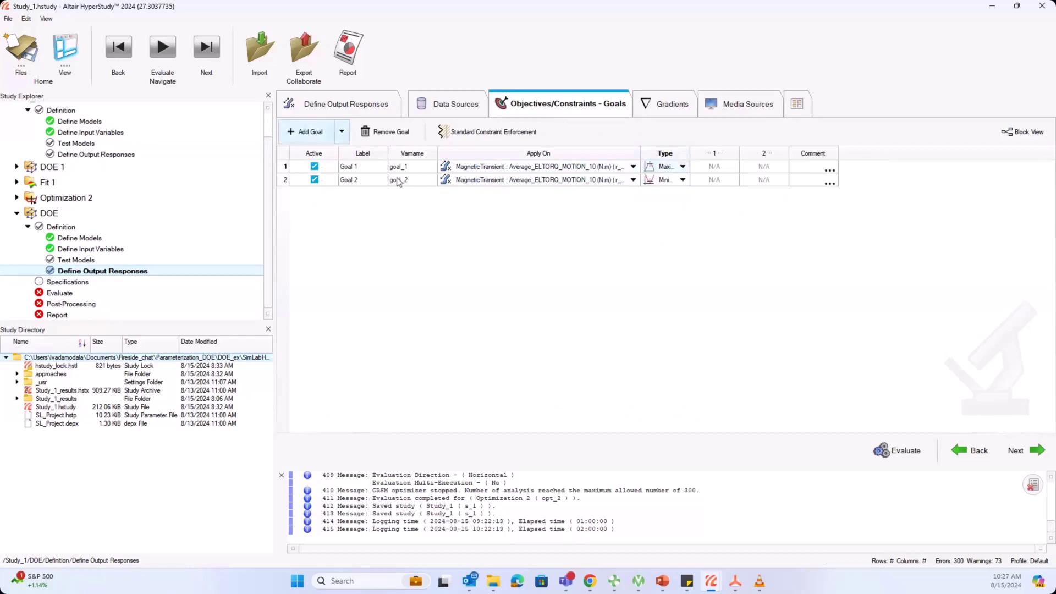
pyautogui.click(468, 184)
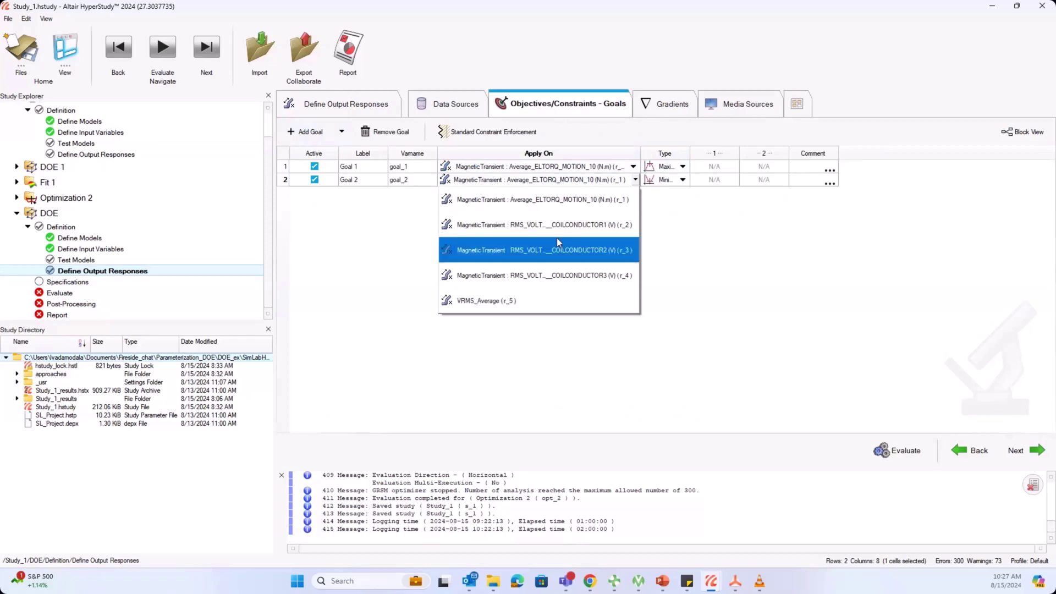
pyautogui.click(522, 298)
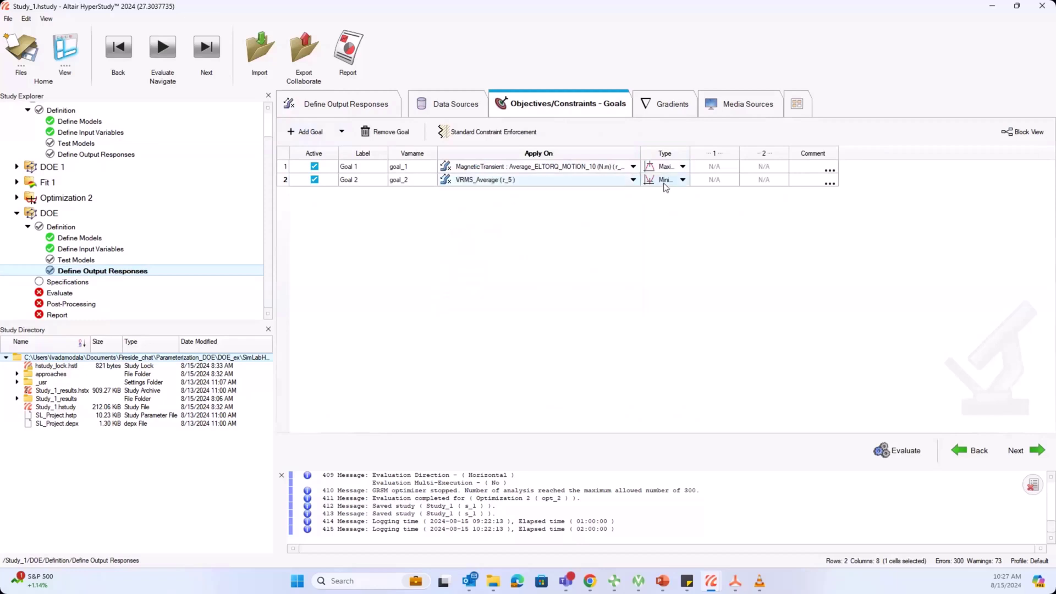
# Step: Make the VRMS_Average goal a constraint with the condition <= 110
pyautogui.click(665, 180)
pyautogui.click(668, 247)
pyautogui.click(714, 180)
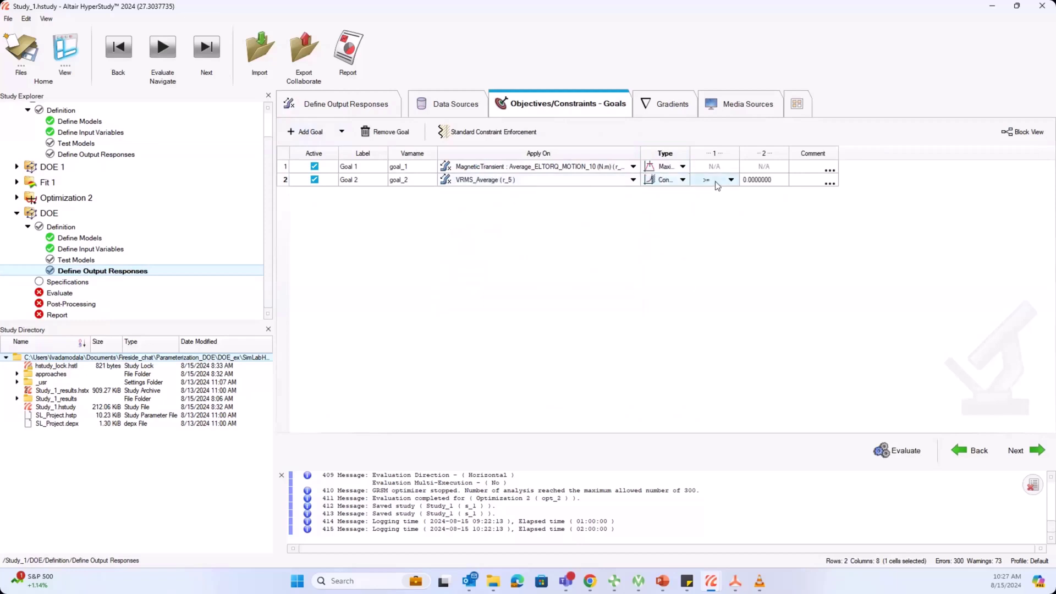
pyautogui.click(714, 180)
pyautogui.click(714, 196)
pyautogui.click(753, 179)
pyautogui.click(752, 180)
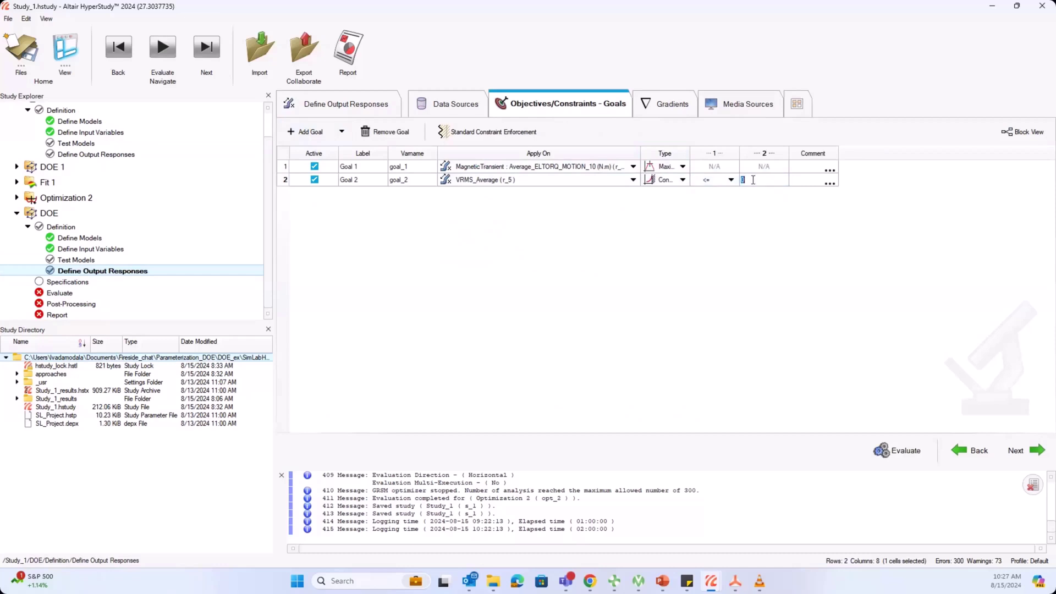
pyautogui.write('110')
pyautogui.click(398, 251)
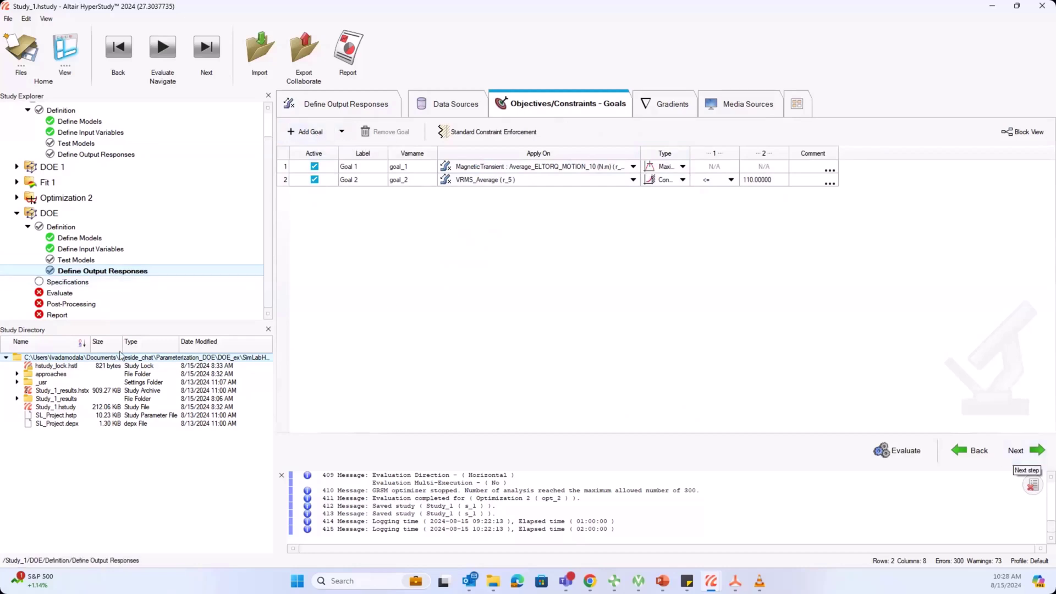
# Step: Apply the Modified Extensible Lattice Sequence specification with 11 runs to the DOE and show its evaluation tasks
pyautogui.click(1037, 450)
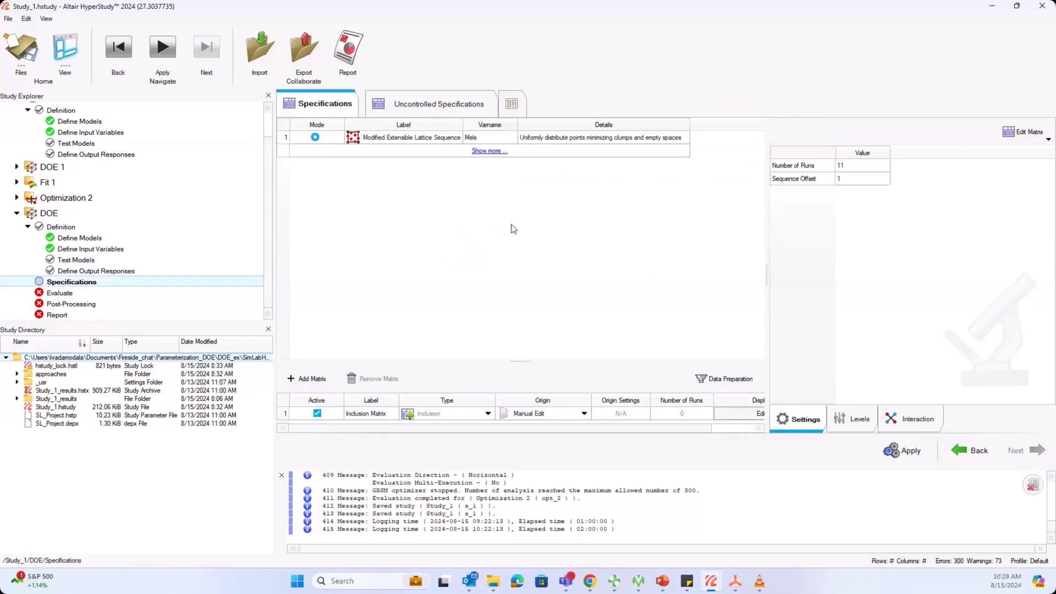
pyautogui.click(482, 152)
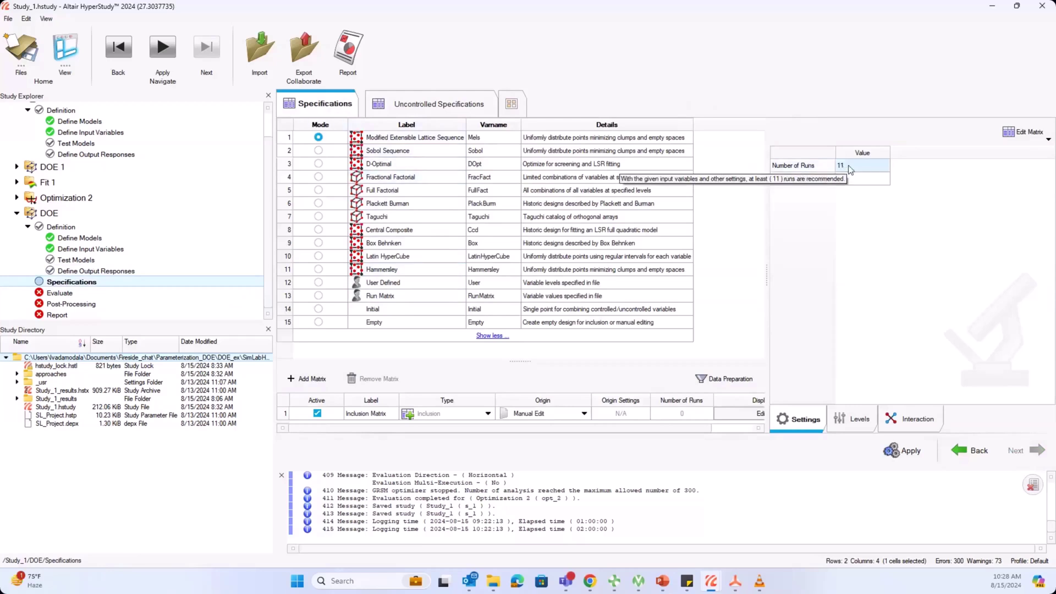
pyautogui.click(877, 169)
pyautogui.click(838, 166)
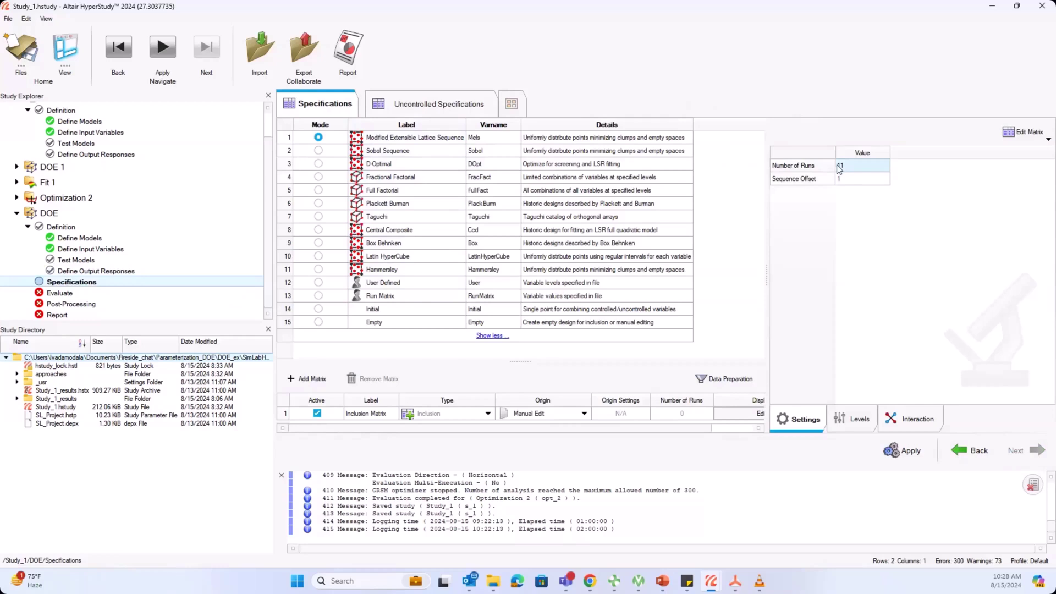
pyautogui.click(807, 167)
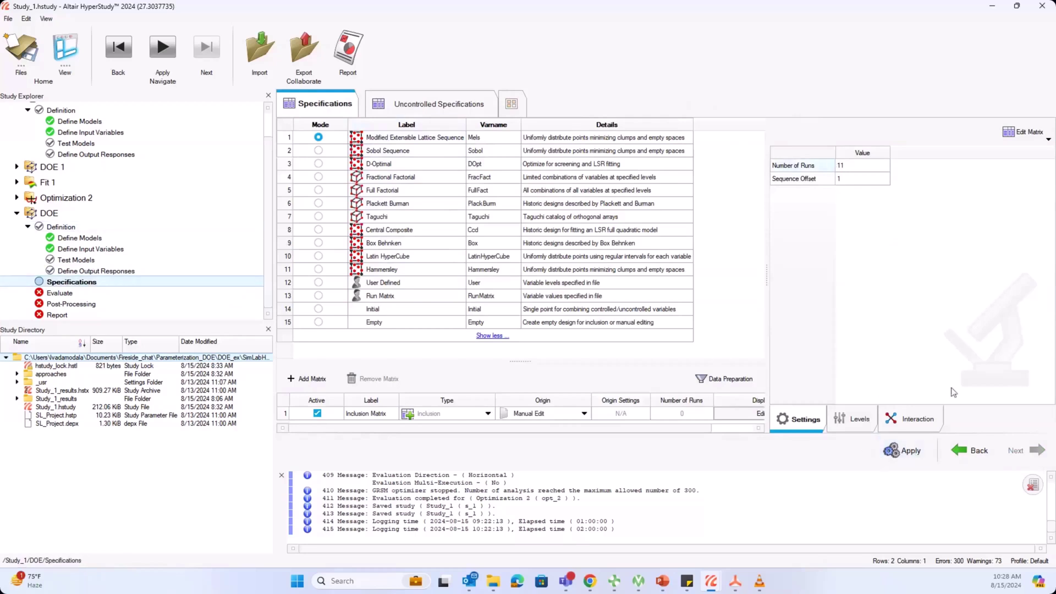
pyautogui.click(908, 461)
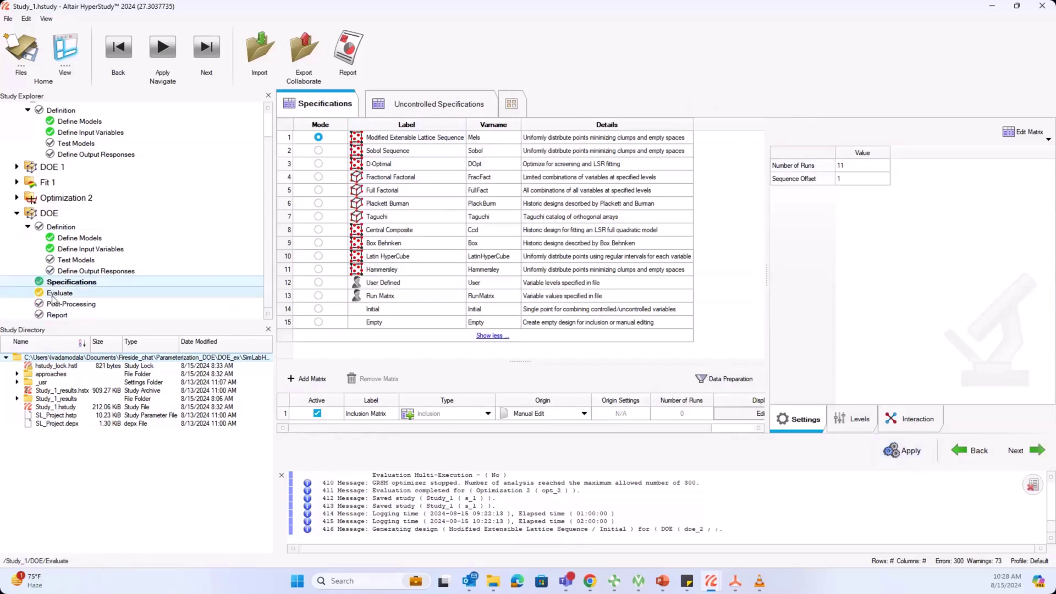
pyautogui.click(1022, 450)
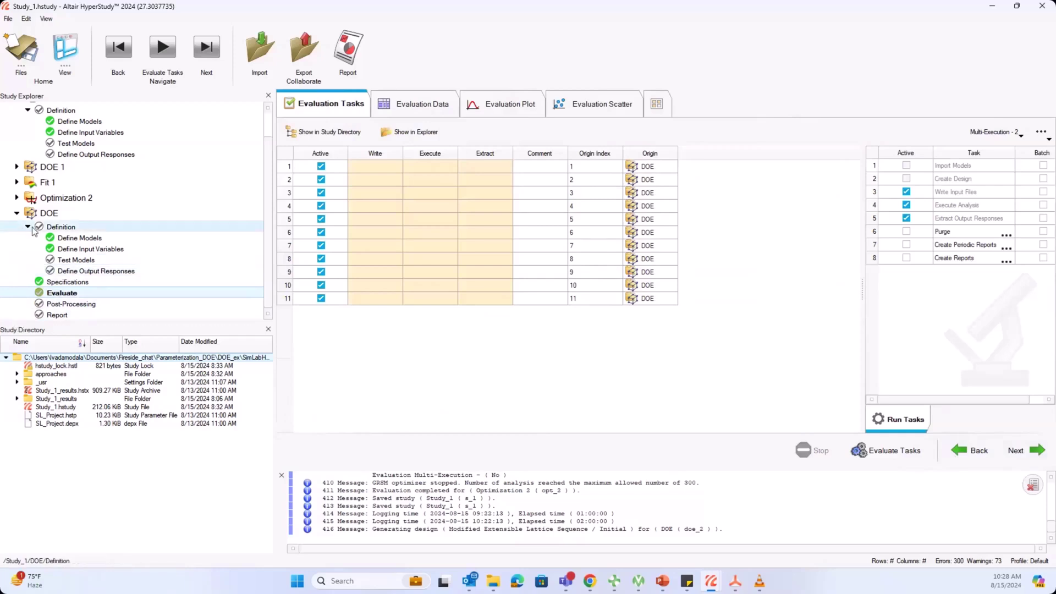
# Step: Expand DOE 1 and examine the evaluation data of its runs
pyautogui.click(17, 167)
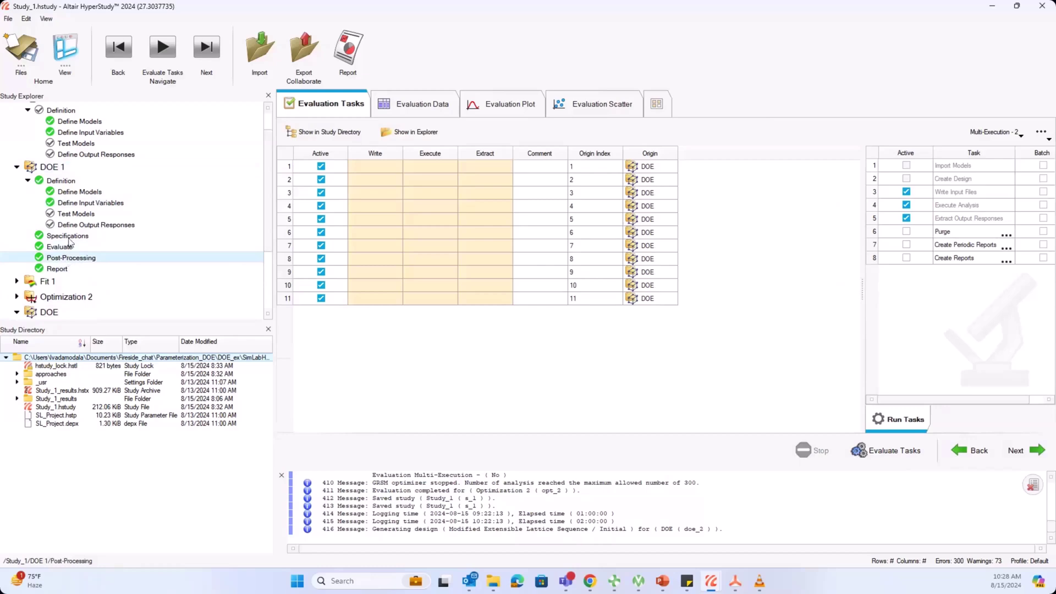
pyautogui.click(69, 236)
pyautogui.click(73, 249)
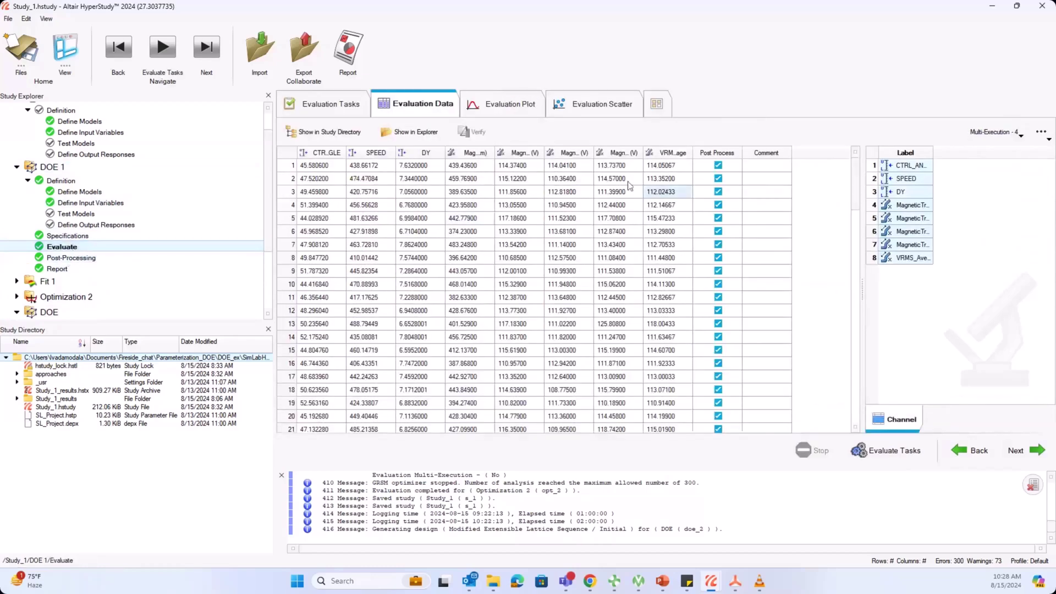
pyautogui.scroll(-20, 624, 256)
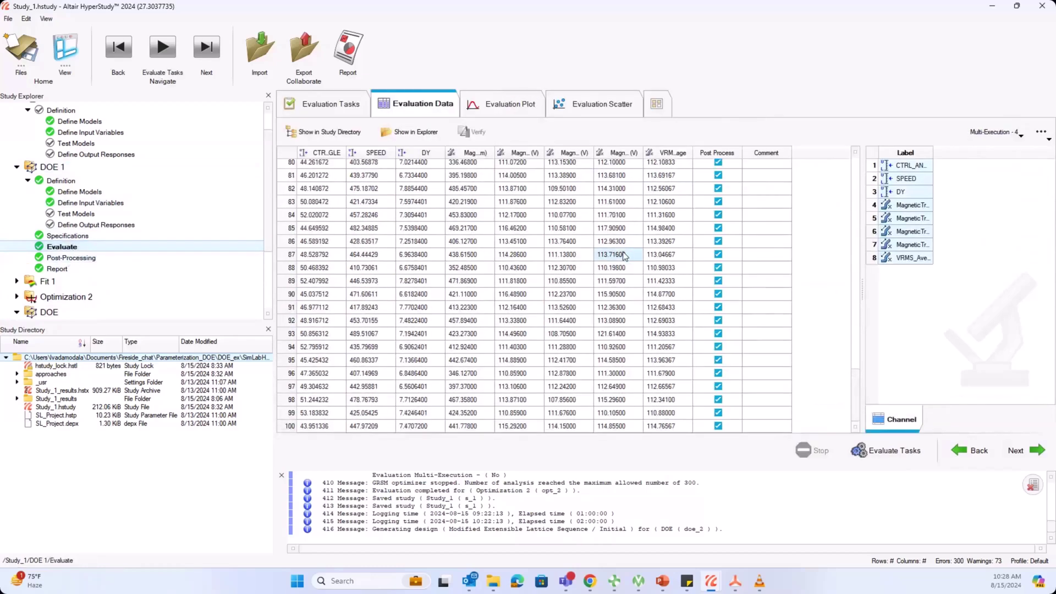
pyautogui.scroll(20, 587, 368)
pyautogui.scroll(2, 588, 367)
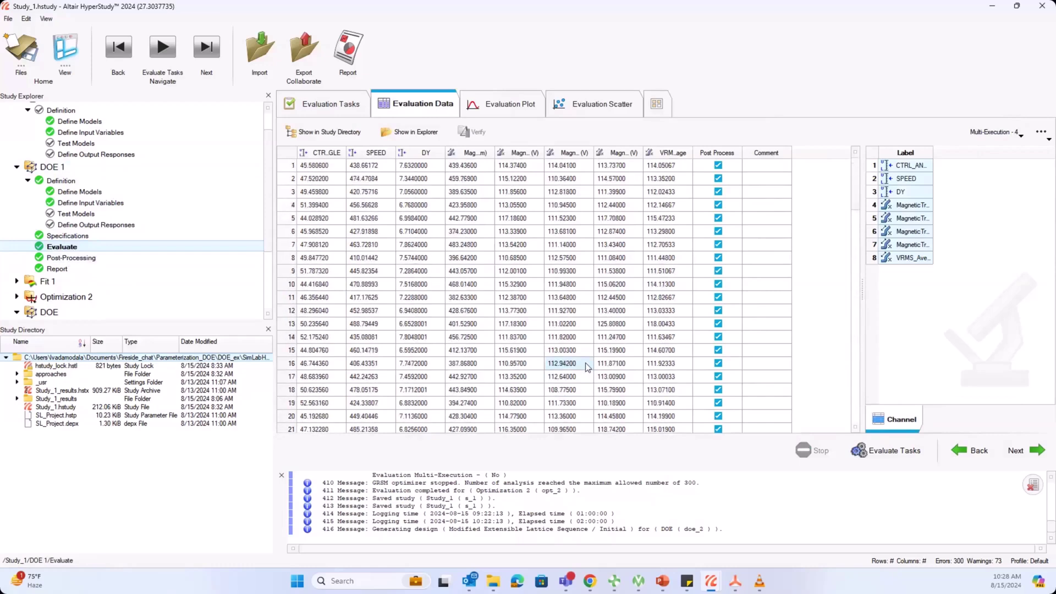
# Step: Examine DOE 1's Pareto plot for the Average_ELTORQ_MOTION_10 torque response
pyautogui.click(71, 258)
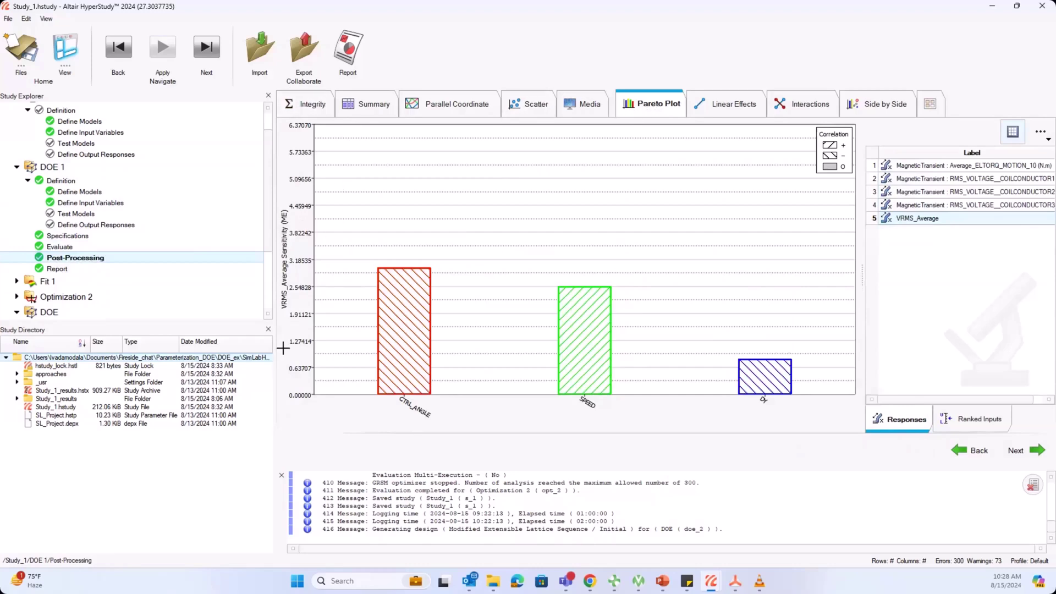
pyautogui.click(935, 166)
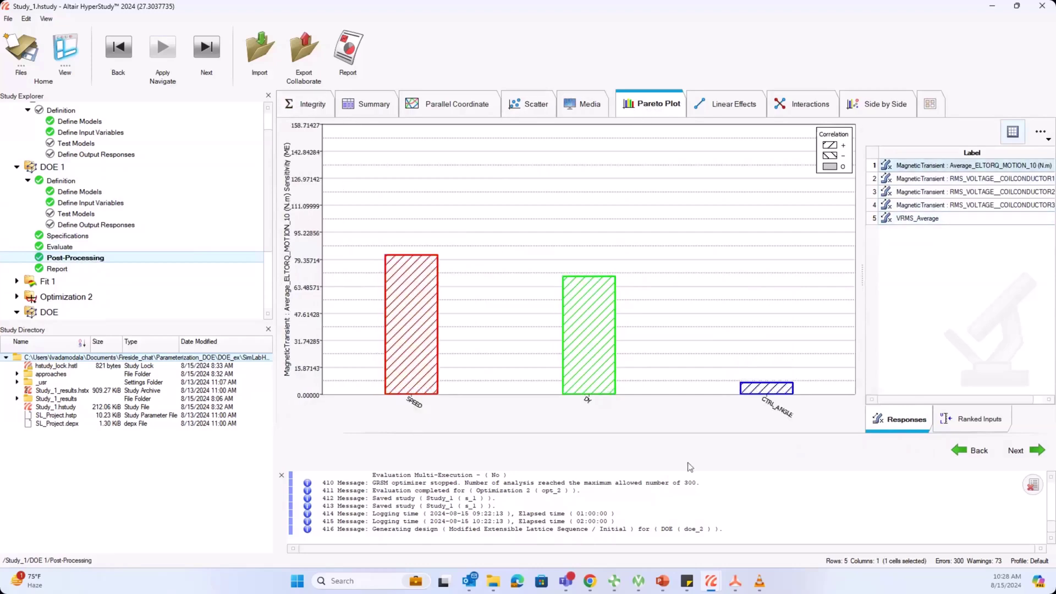
pyautogui.click(417, 272)
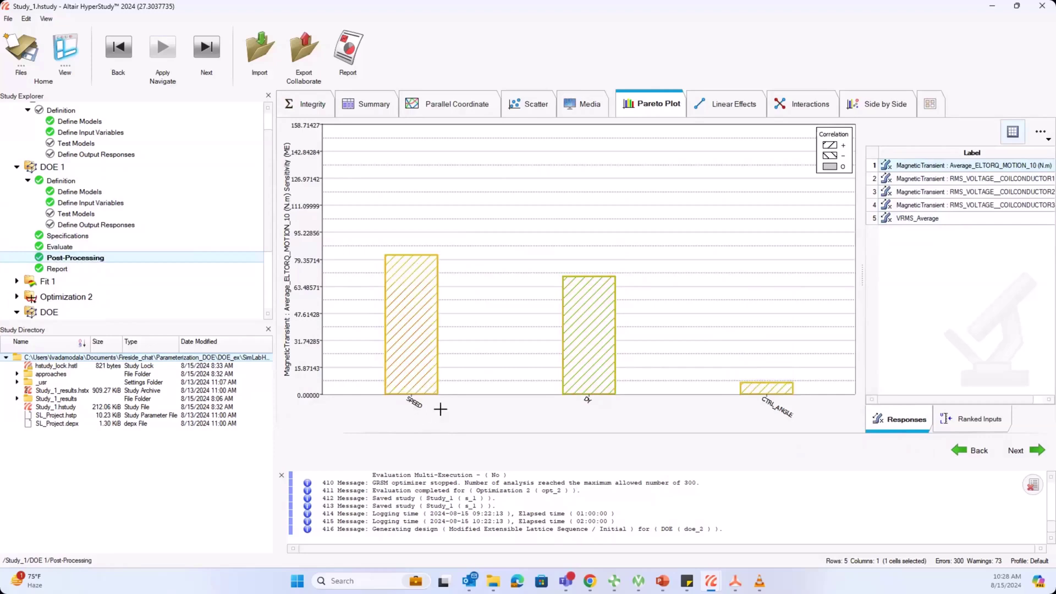
pyautogui.click(627, 345)
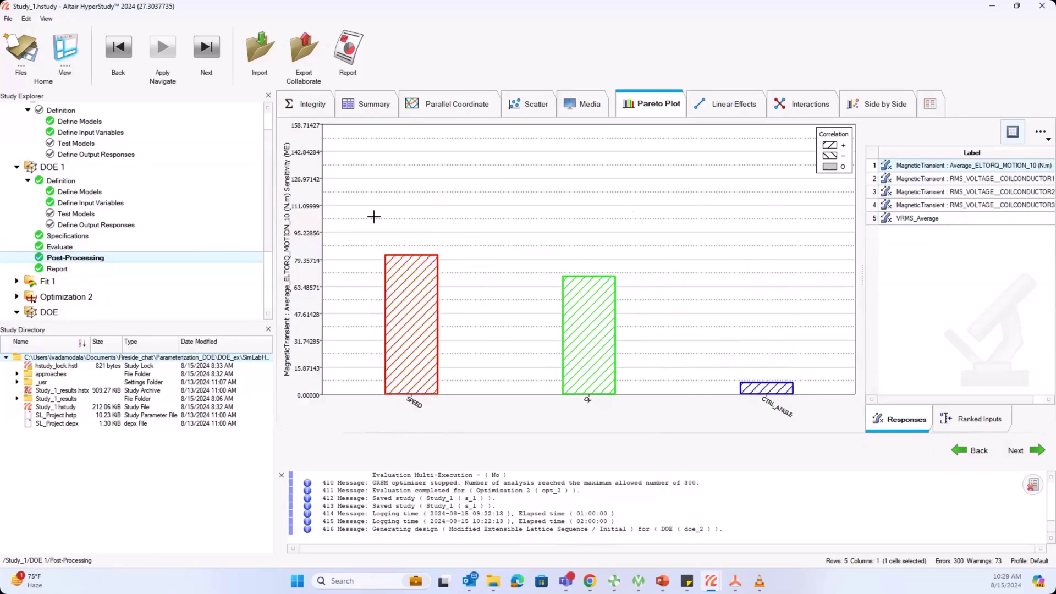
# Step: Expand Fit 1 and add a Fit Existing Data approach with its definition taken from DOE 1
pyautogui.scroll(-2, 49, 223)
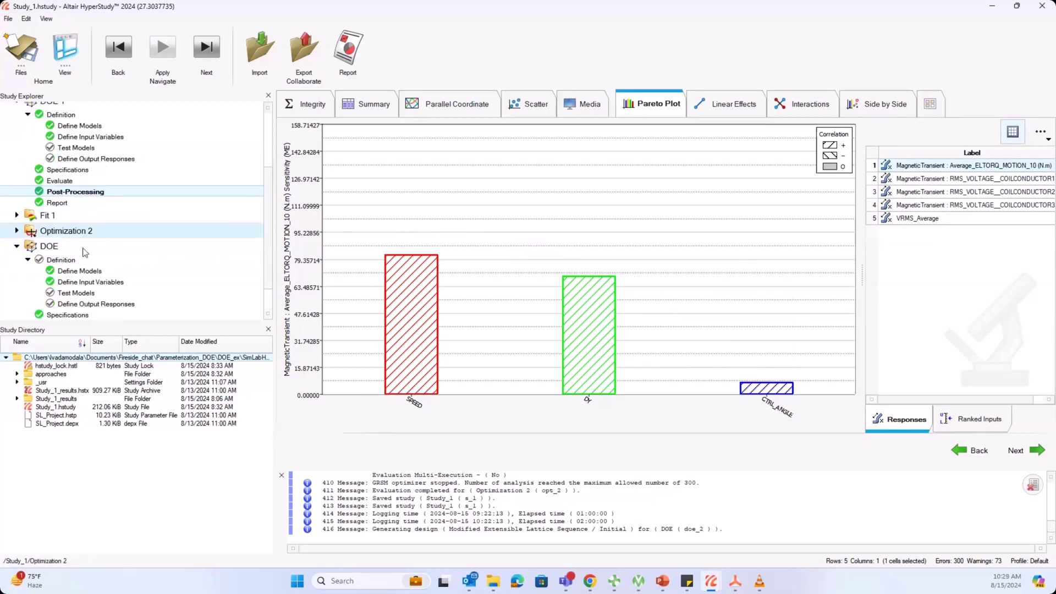
pyautogui.click(17, 215)
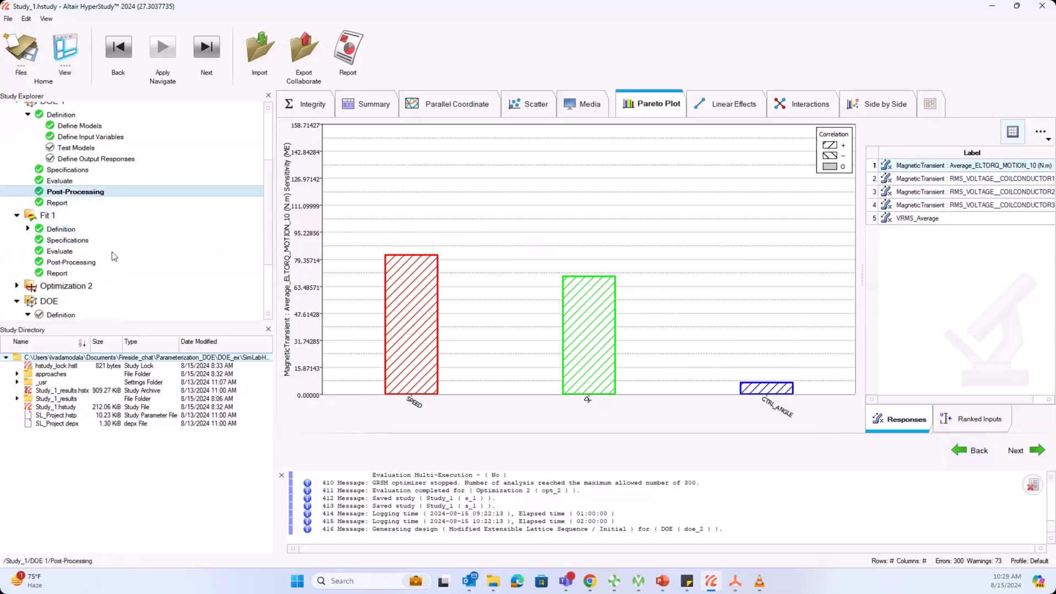
pyautogui.scroll(1, 110, 233)
pyautogui.click(62, 136)
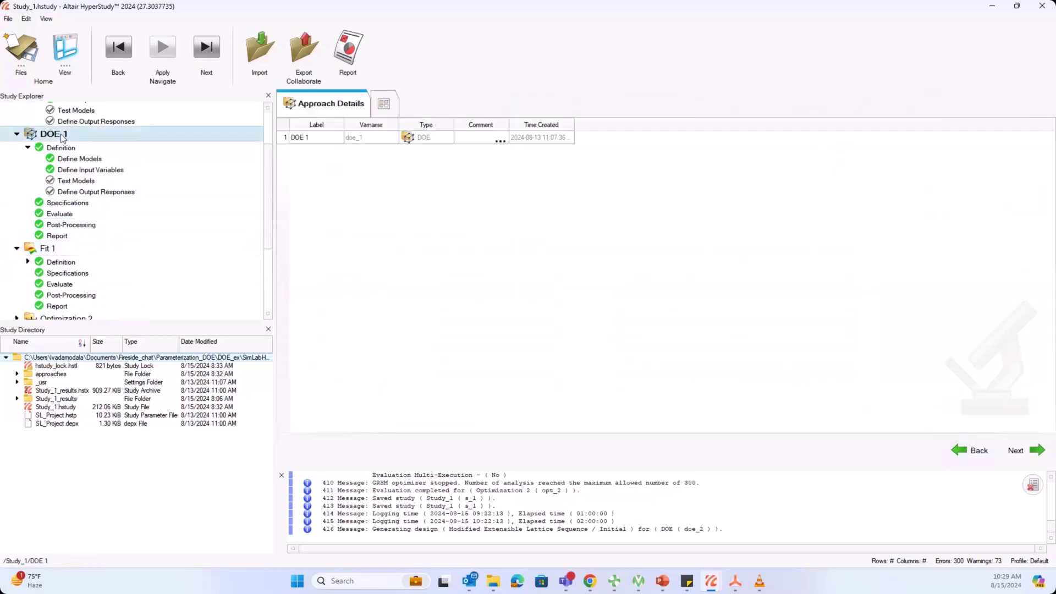
pyautogui.rightClick(61, 135)
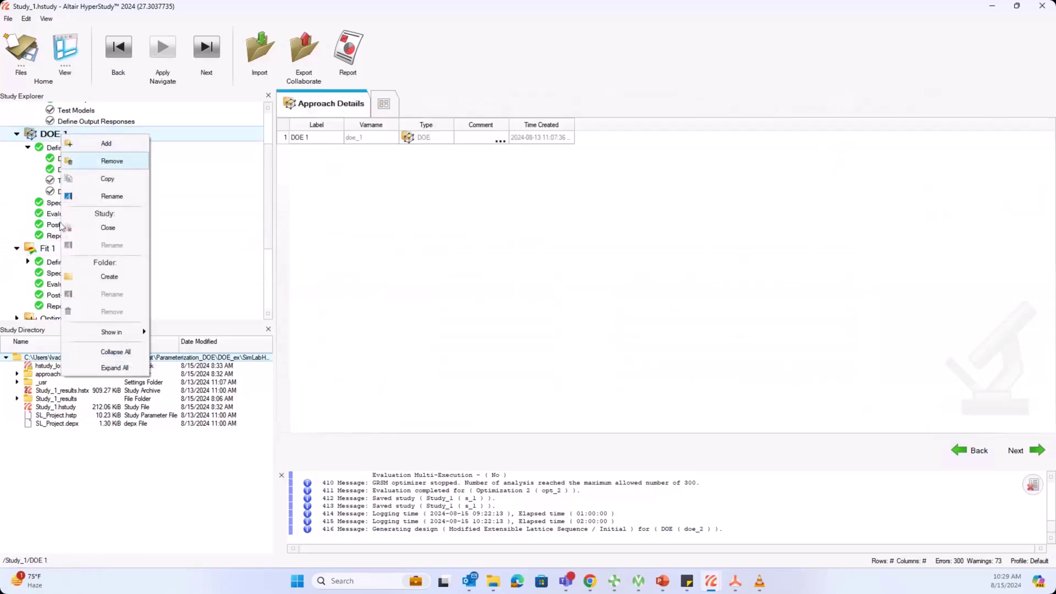
pyautogui.click(105, 143)
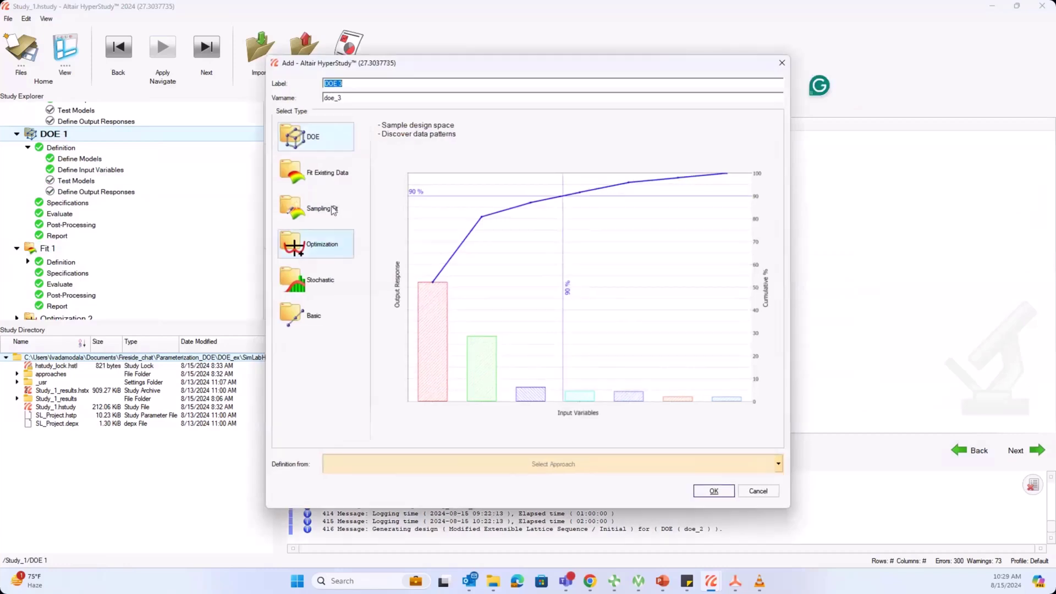
pyautogui.click(321, 176)
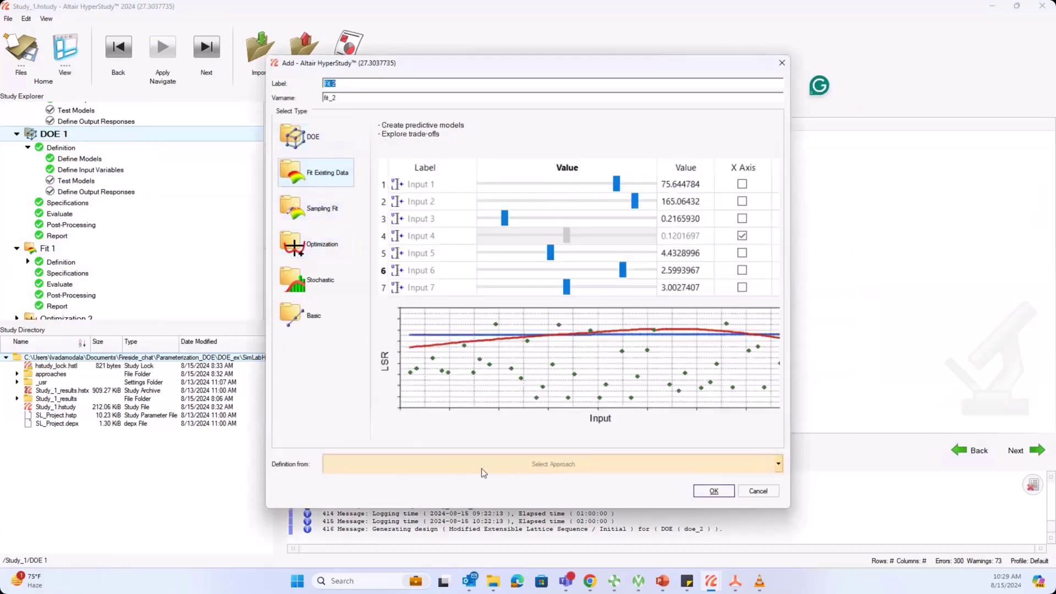
pyautogui.click(481, 467)
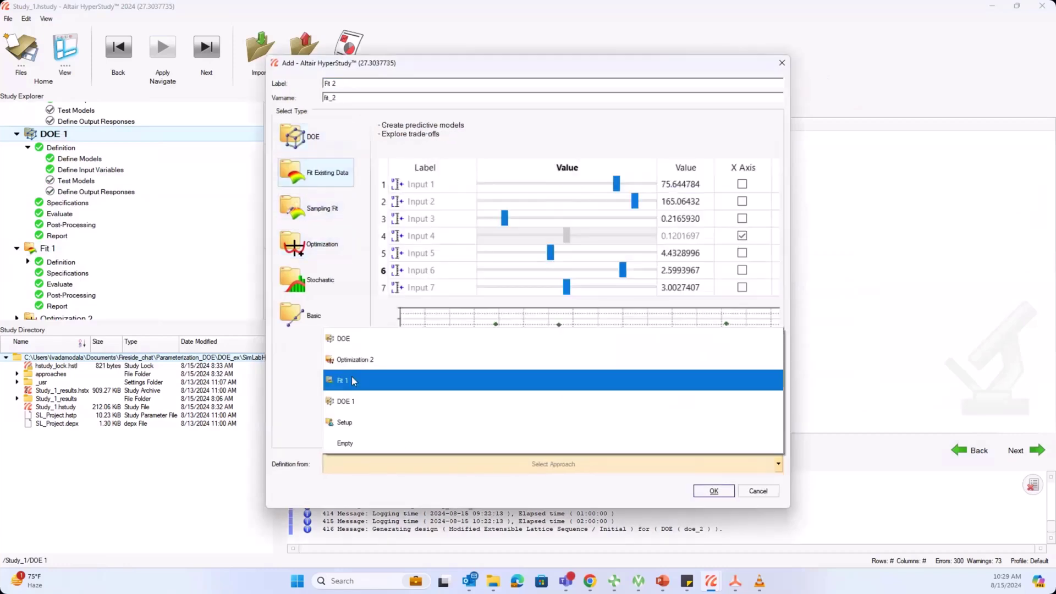
pyautogui.click(358, 345)
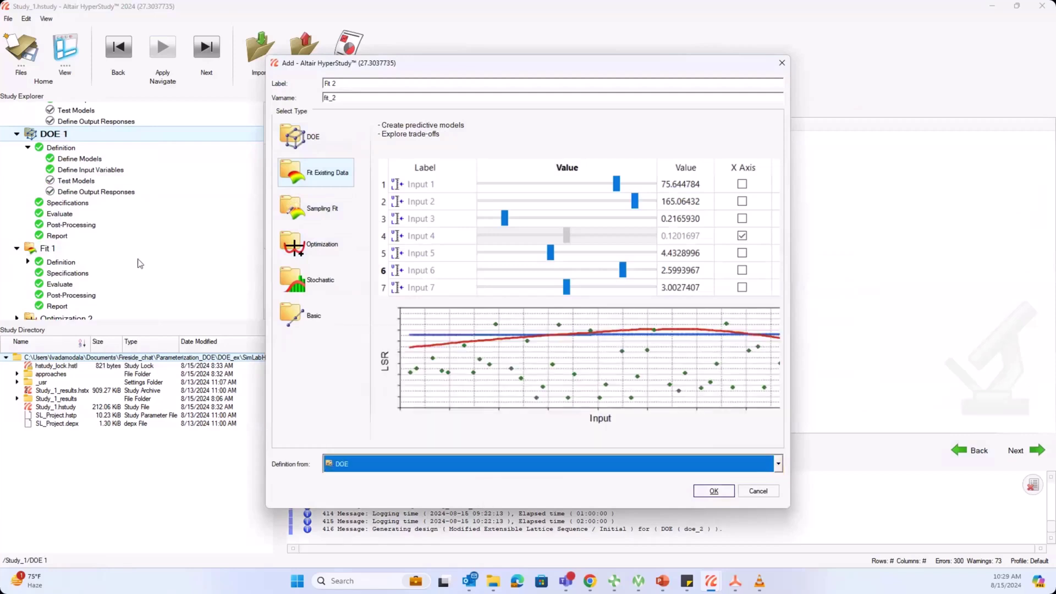
pyautogui.click(371, 463)
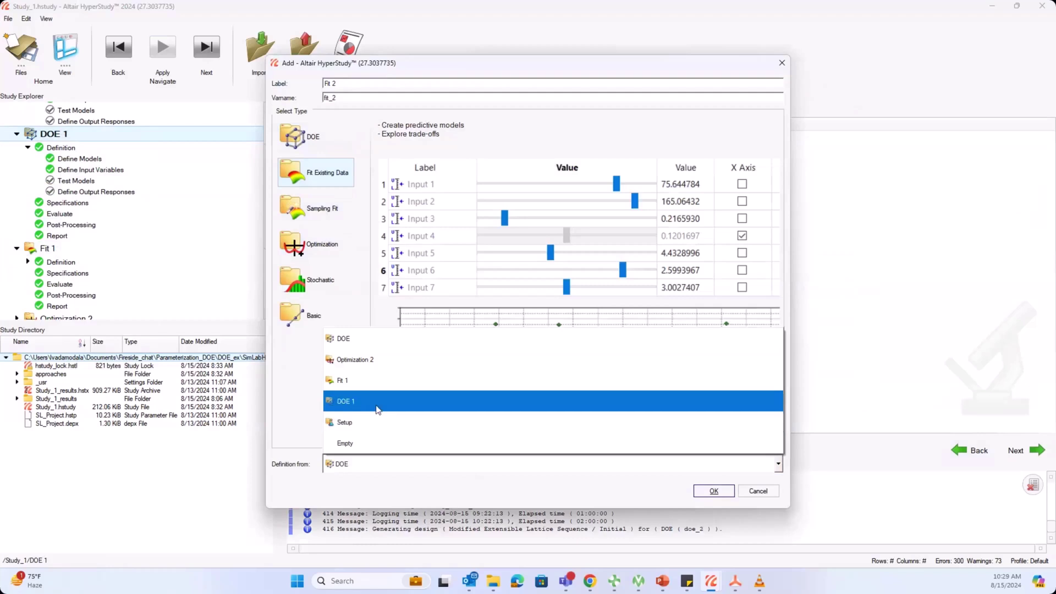
pyautogui.click(373, 400)
pyautogui.click(713, 491)
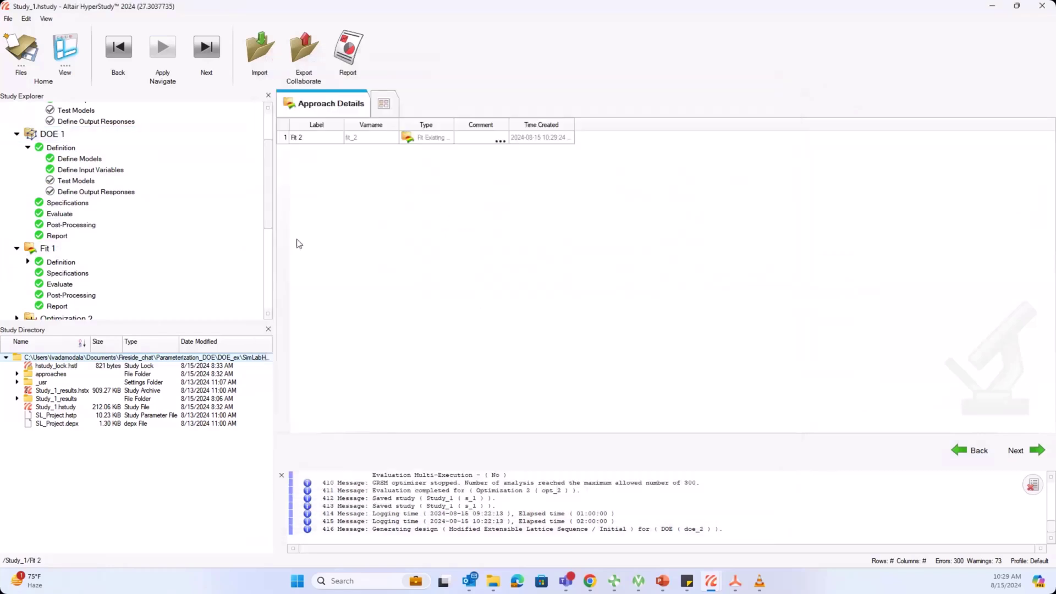
# Step: Set DOE 1 as the origin of Fit 2's input matrix, apply the specifications and evaluate the fit tasks
pyautogui.click(77, 283)
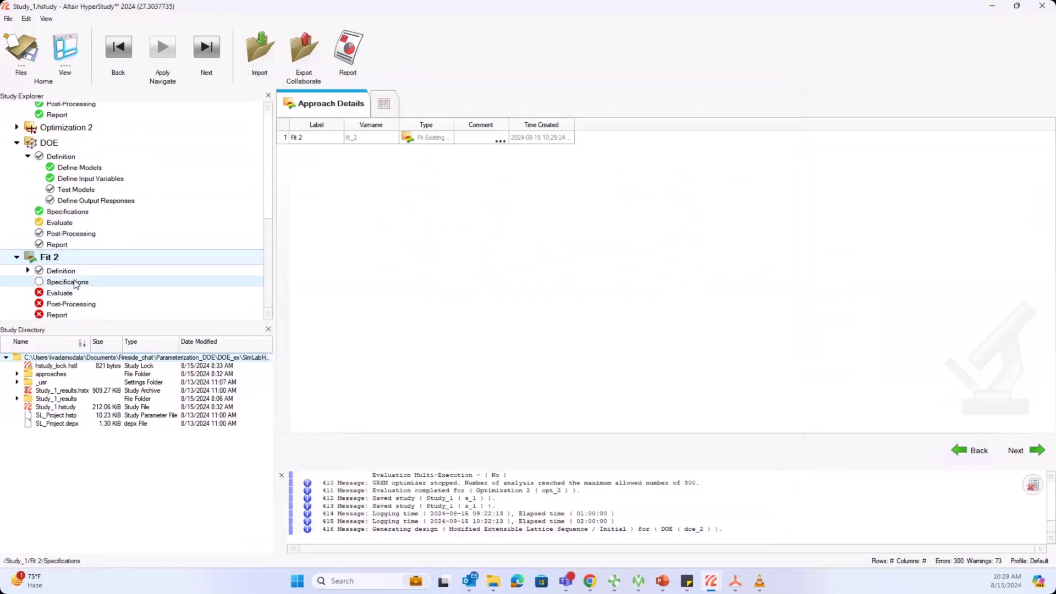
pyautogui.click(31, 276)
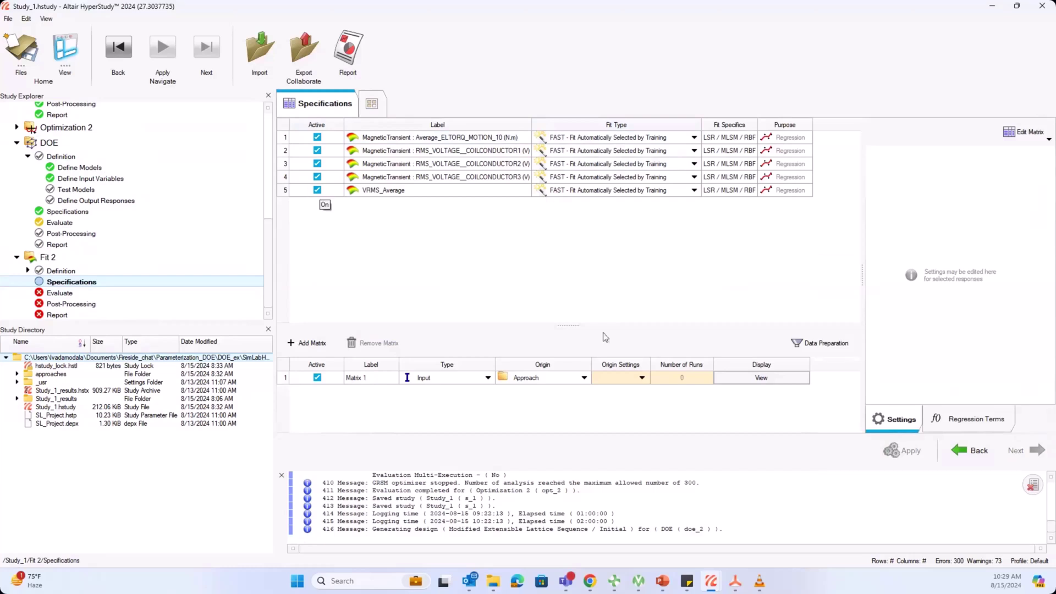
pyautogui.click(635, 377)
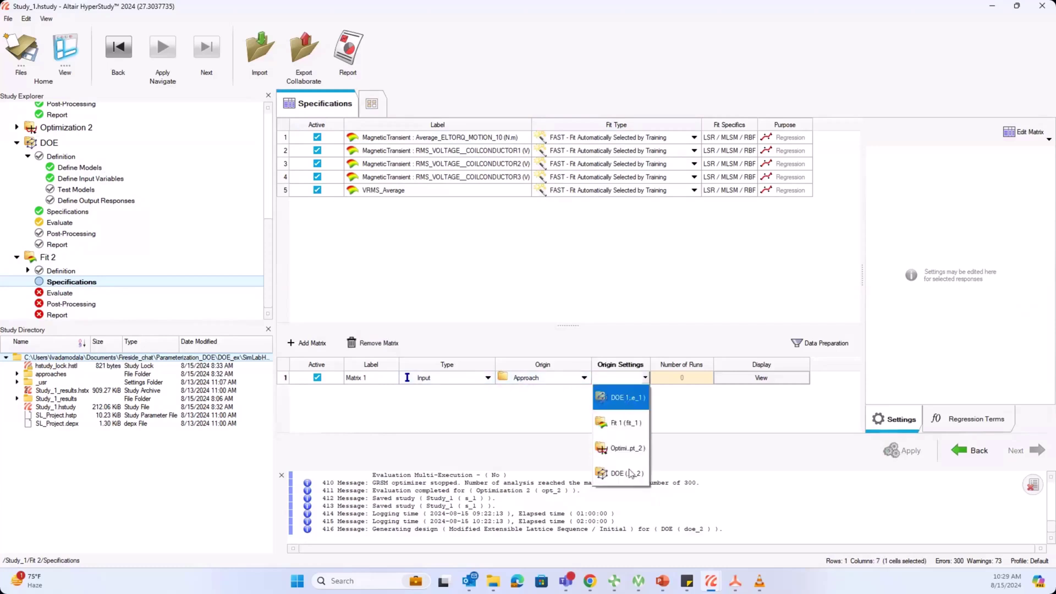
pyautogui.click(631, 407)
pyautogui.click(902, 455)
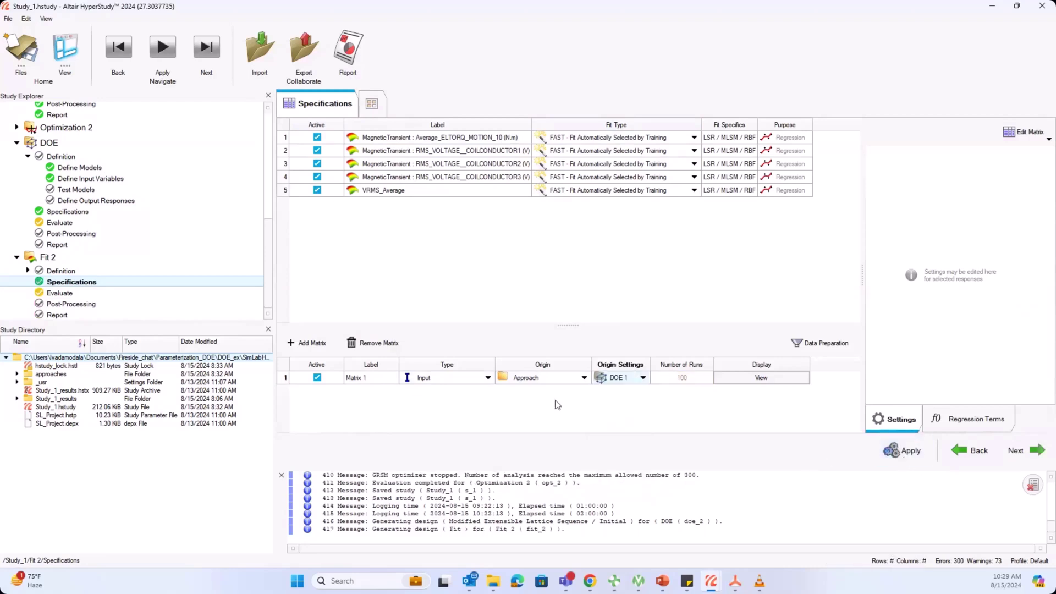
pyautogui.click(1023, 451)
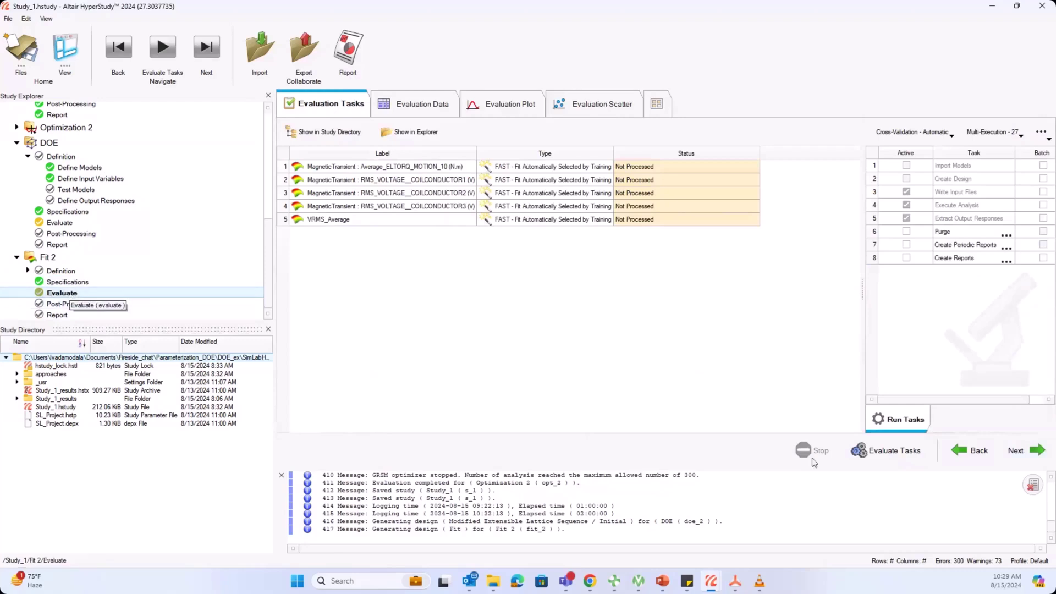
pyautogui.click(892, 454)
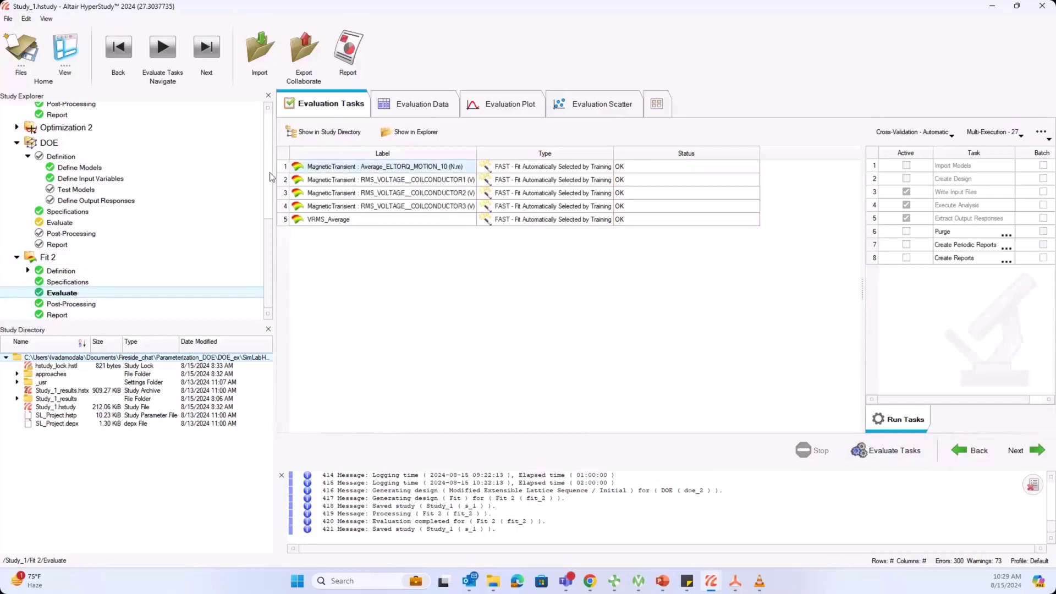
# Step: Examine the R² diagnostics of Fit 2's responses in its post-processing results
pyautogui.click(77, 305)
pyautogui.click(76, 293)
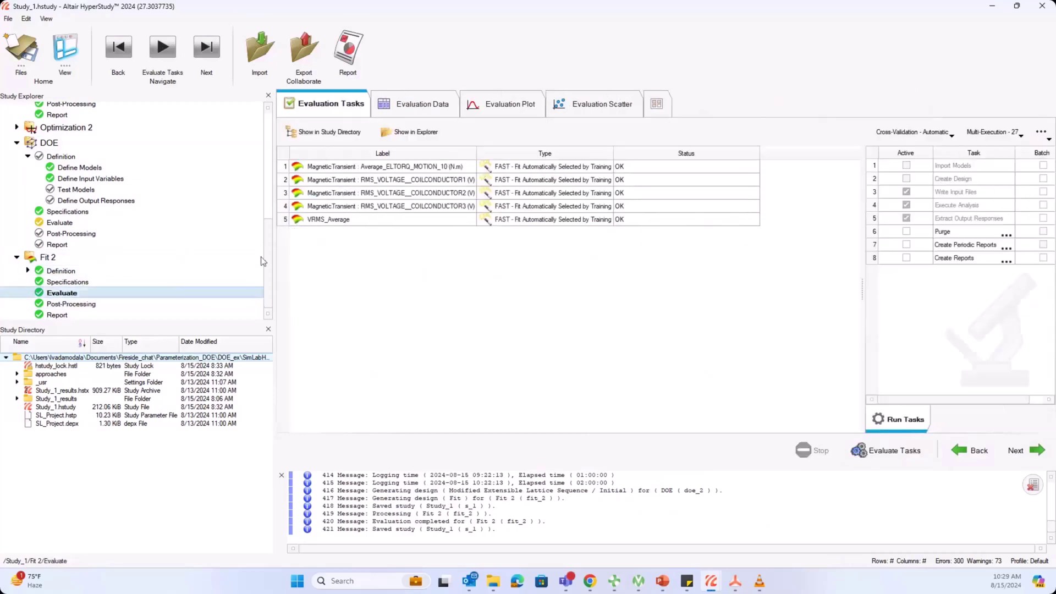
pyautogui.click(80, 306)
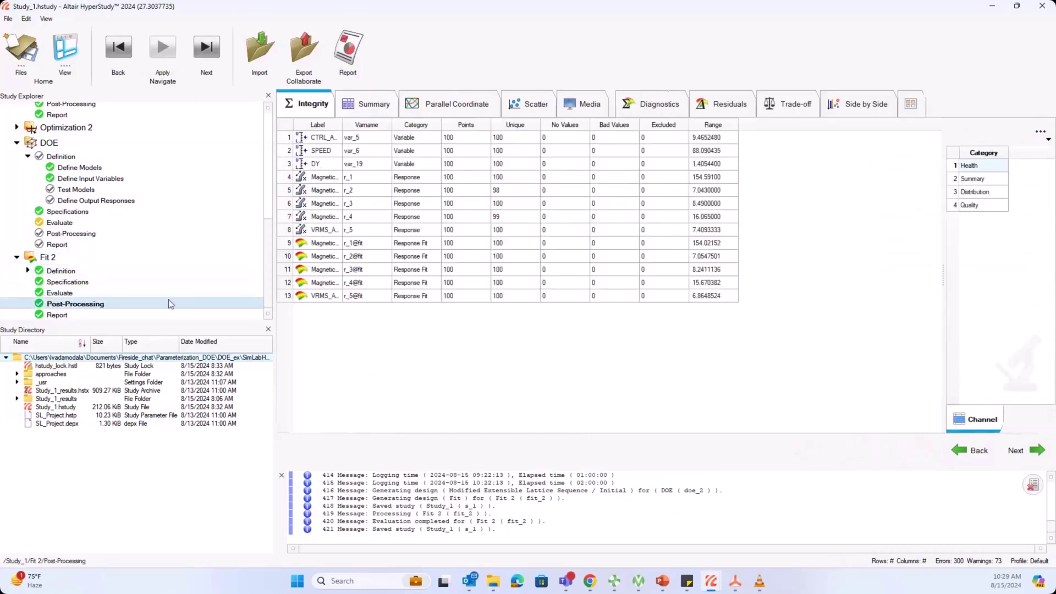
pyautogui.click(638, 110)
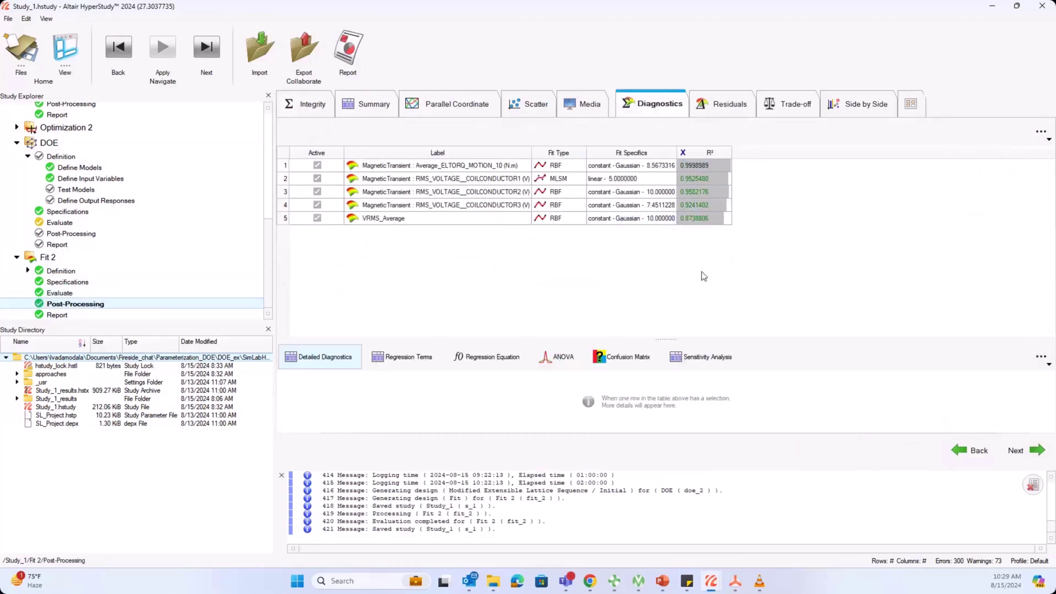
# Step: Add an Optimization approach to the study with its definition taken from Fit 2
pyautogui.rightClick(50, 260)
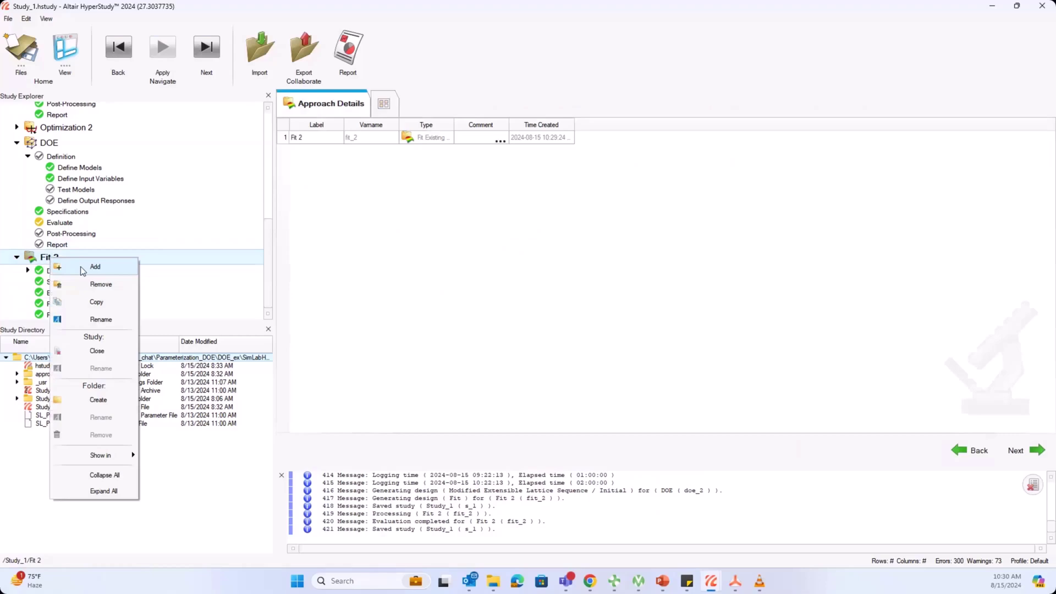
pyautogui.click(93, 268)
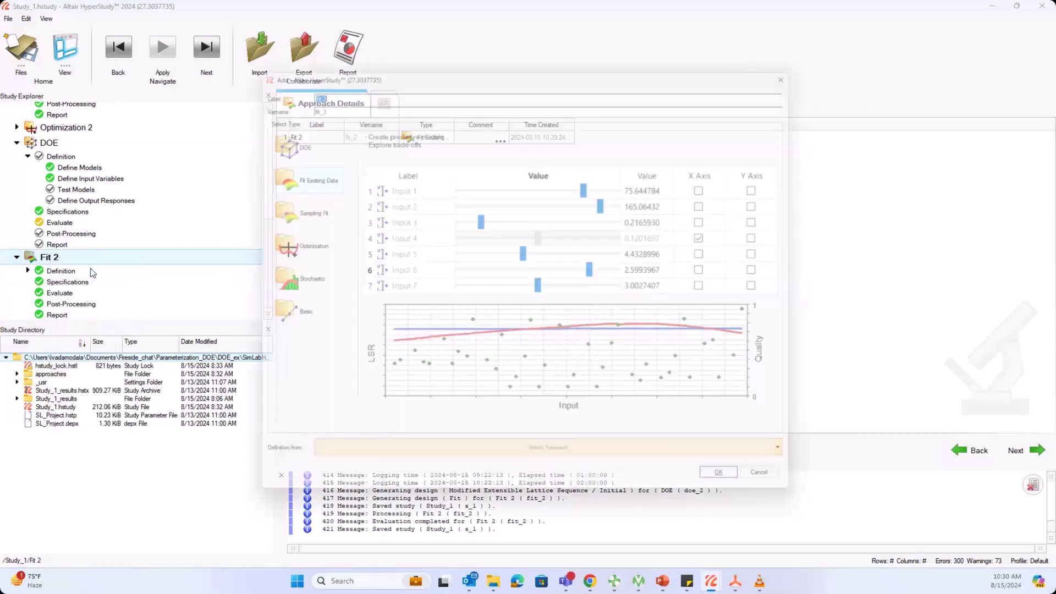
pyautogui.click(294, 249)
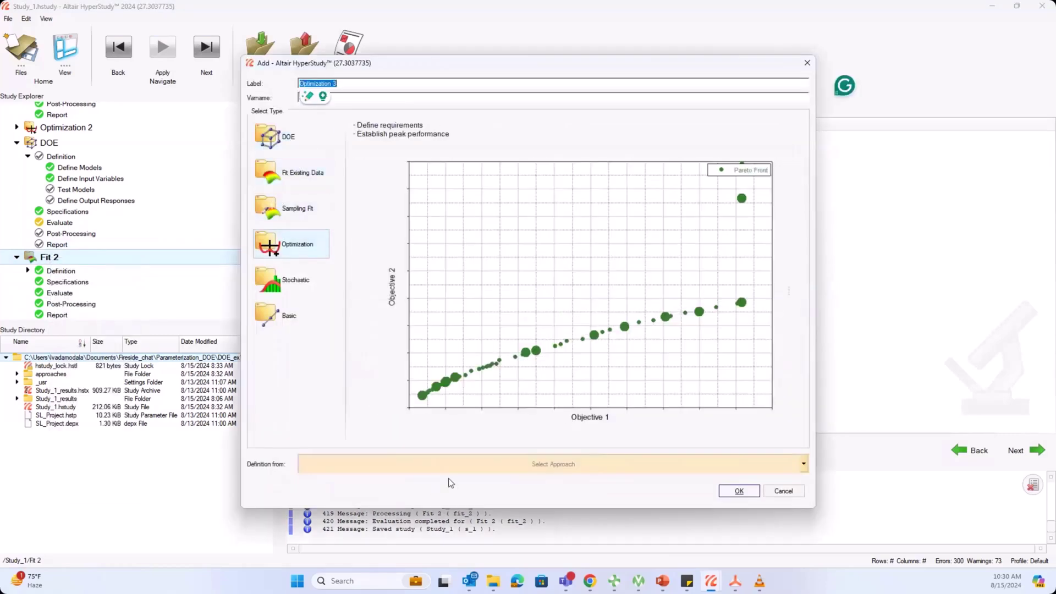
pyautogui.click(464, 464)
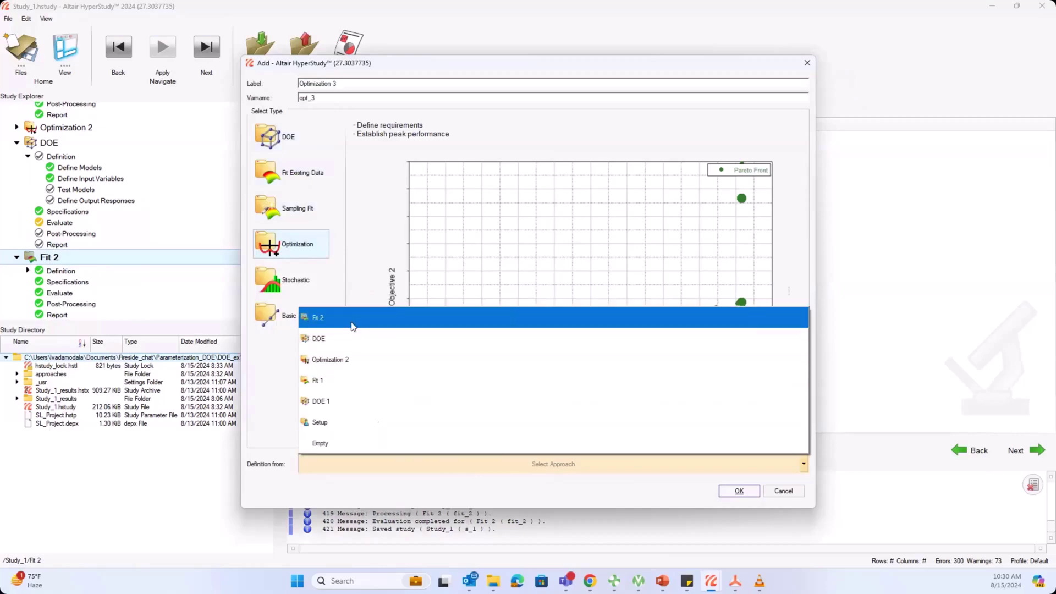
pyautogui.click(341, 322)
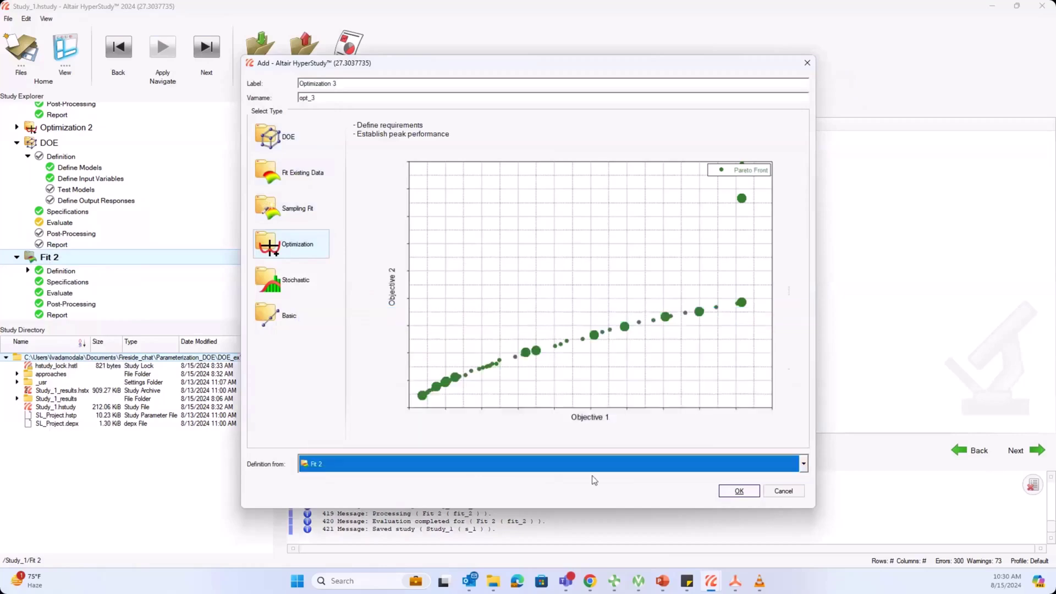
pyautogui.click(739, 491)
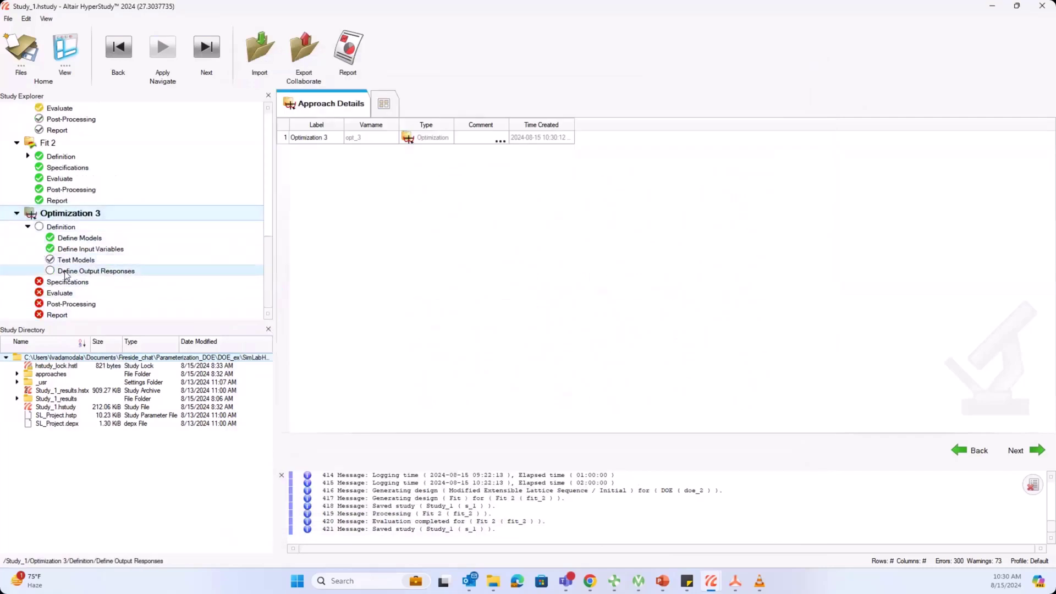
# Step: Add a Maximize goal to the Average_ELTORQ_MOTION_10 output response of Optimization 3
pyautogui.click(66, 272)
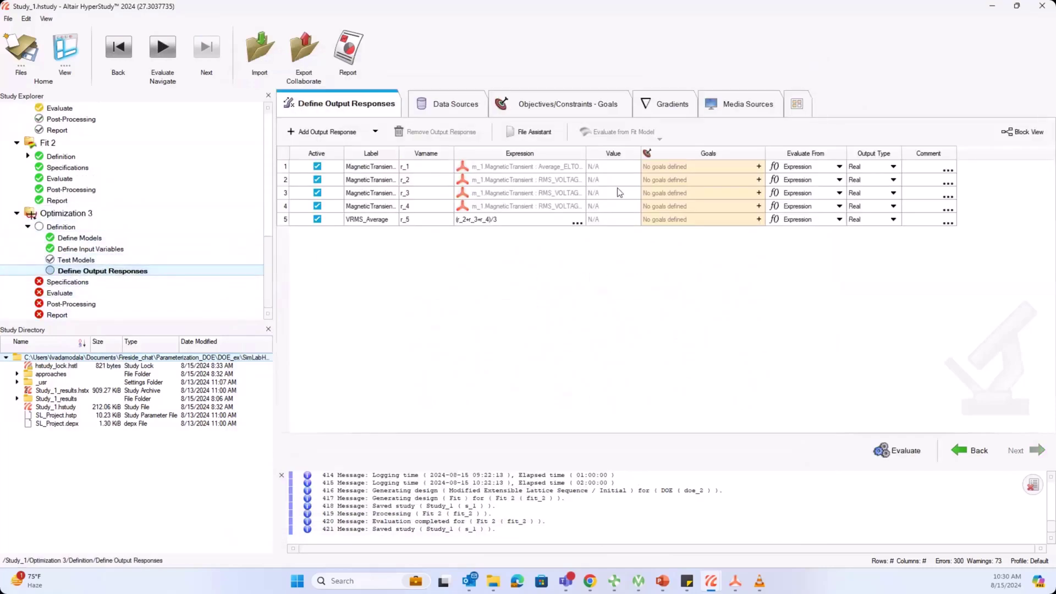
pyautogui.click(664, 170)
pyautogui.click(756, 167)
pyautogui.click(725, 227)
pyautogui.click(724, 227)
pyautogui.click(723, 247)
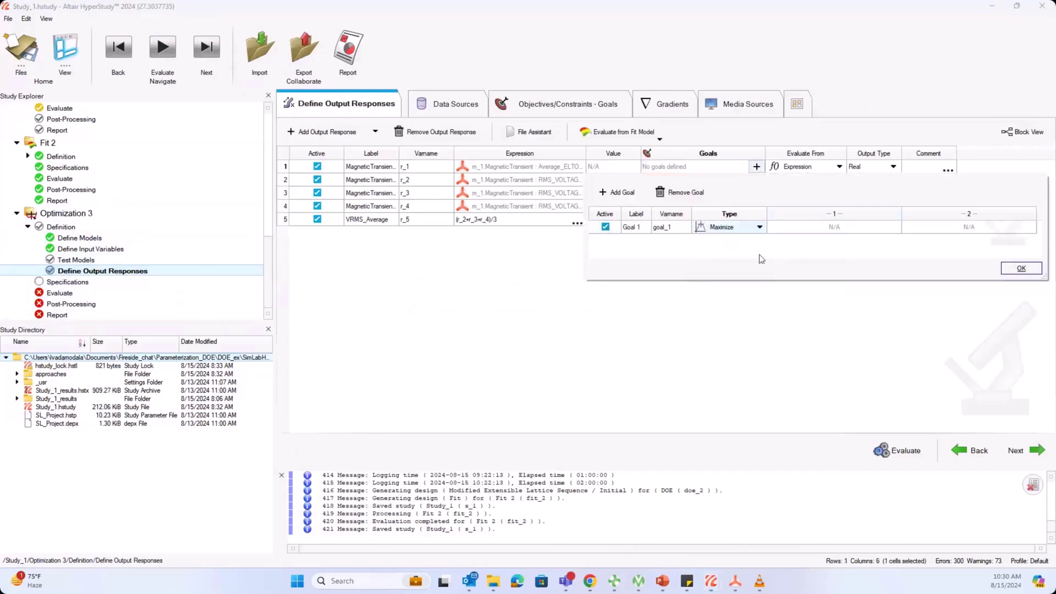
pyautogui.click(1009, 270)
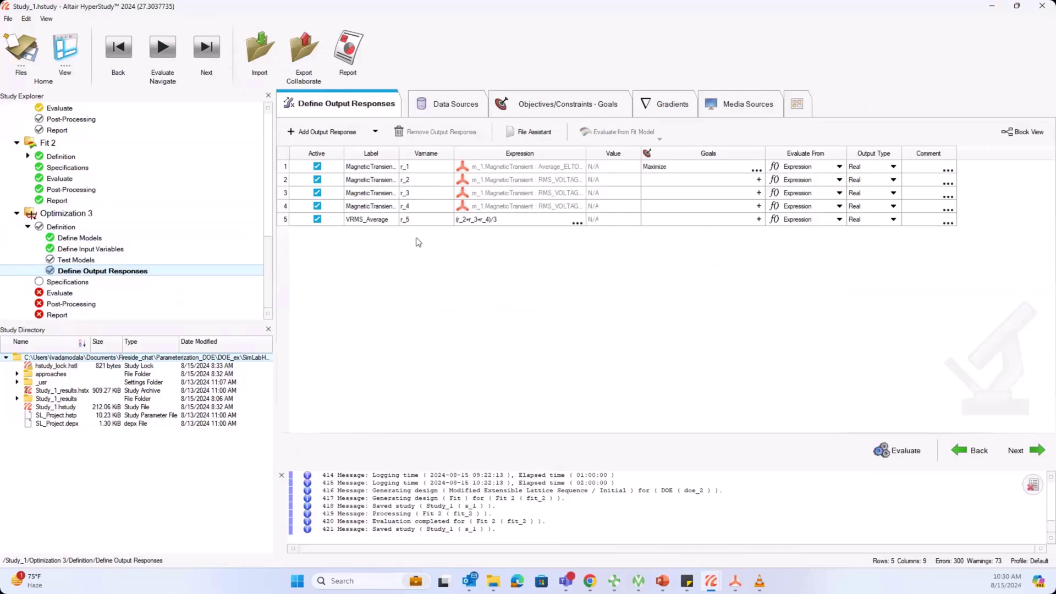
# Step: Choose the Global Response Search Method for Optimization 3 and apply its specifications
pyautogui.click(88, 281)
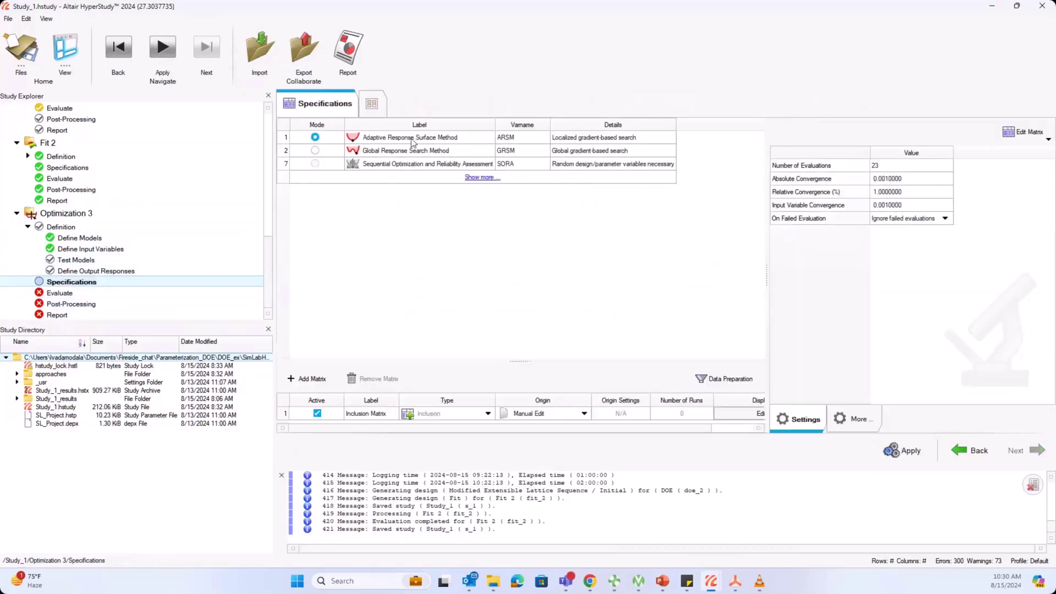
pyautogui.click(450, 149)
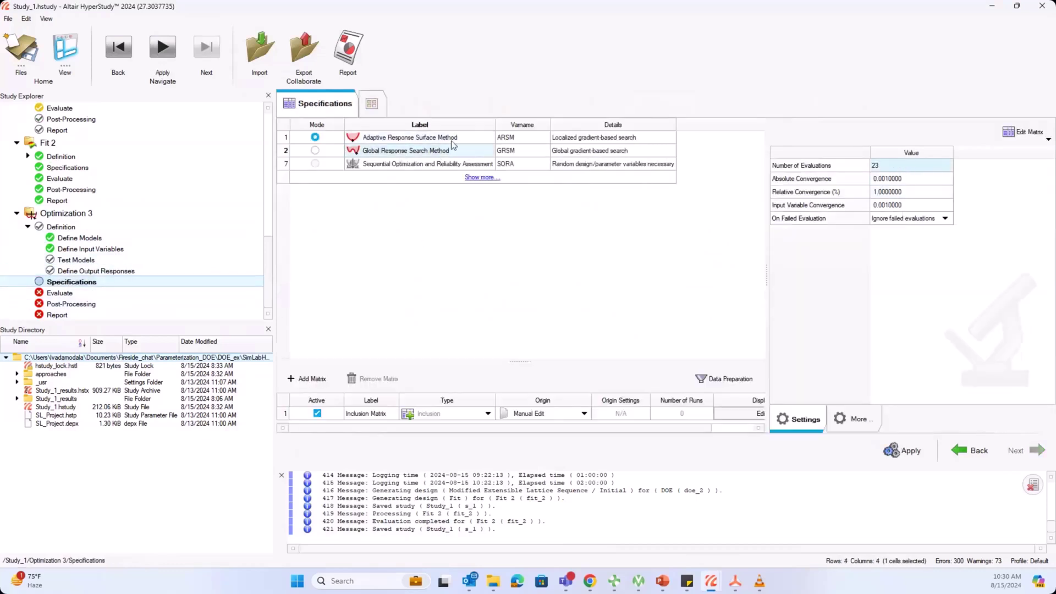
pyautogui.click(314, 150)
pyautogui.click(893, 166)
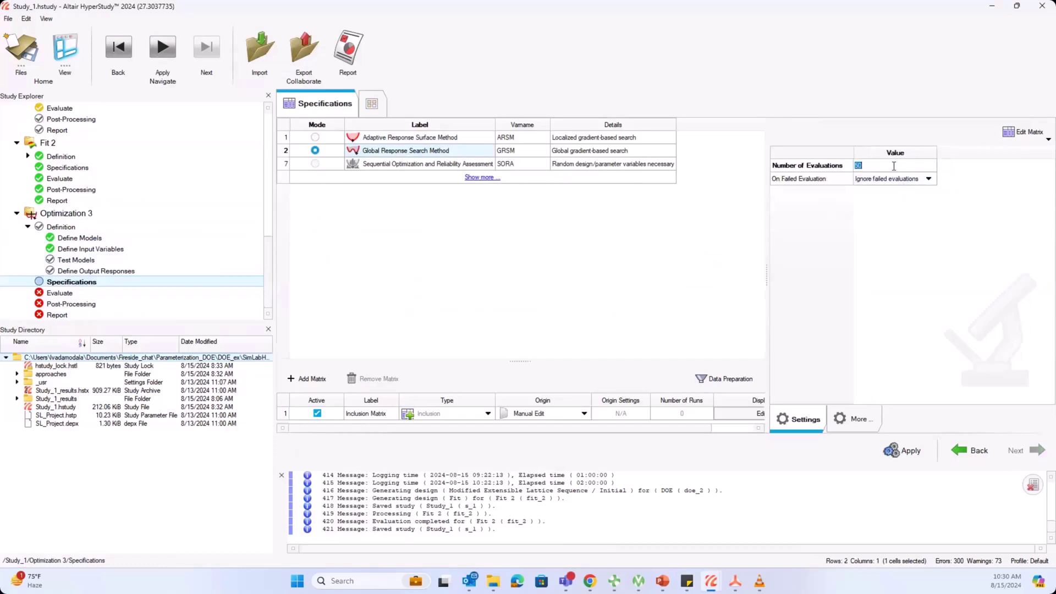
pyautogui.click(909, 451)
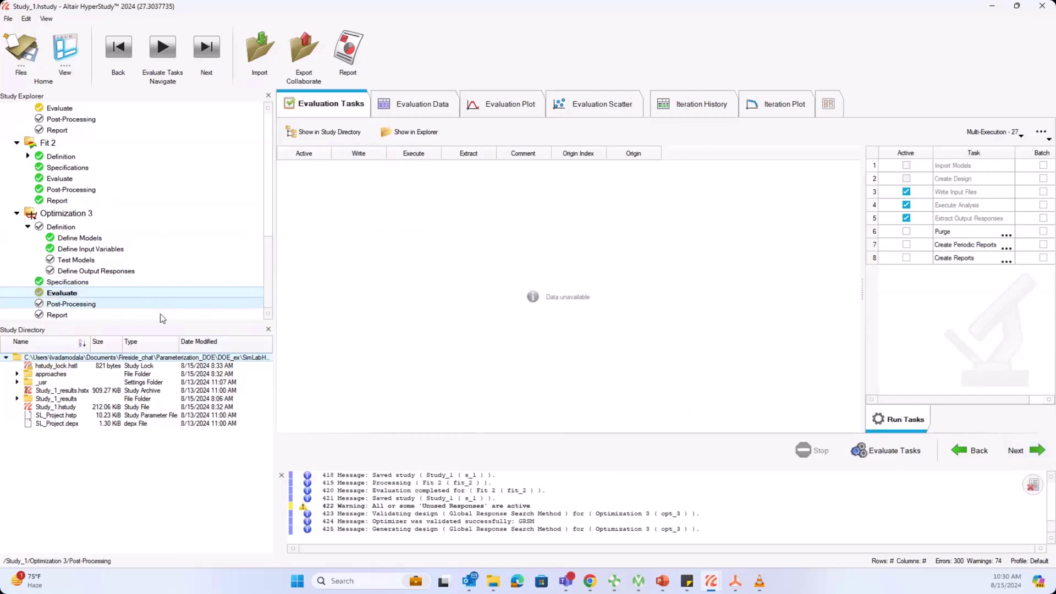
# Step: Expand Optimization 2 and review its specifications, iteration history and optima plot of average torque against DY
pyautogui.scroll(10, 116, 287)
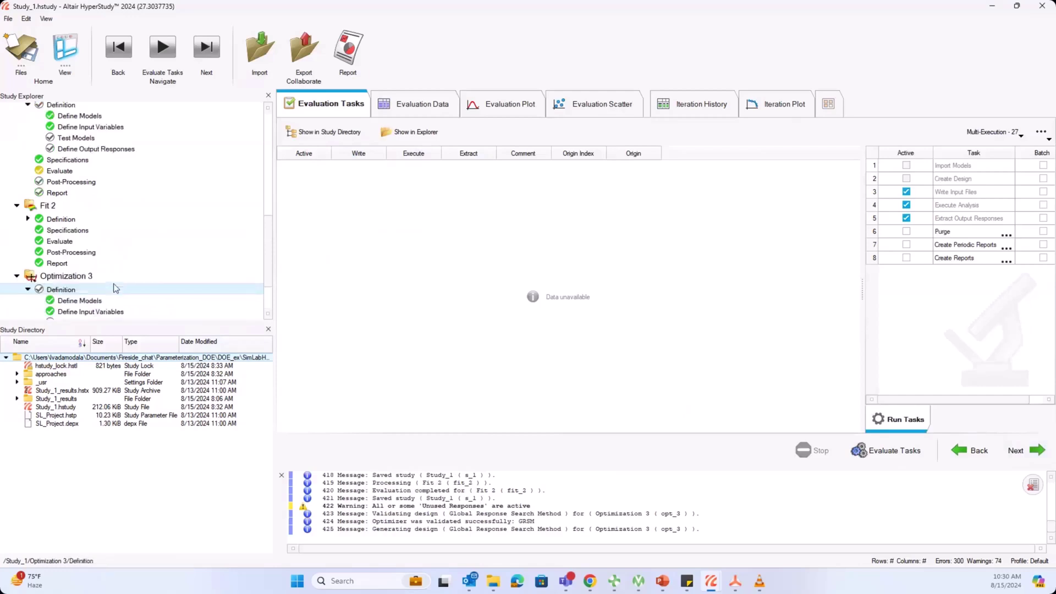
pyautogui.click(17, 202)
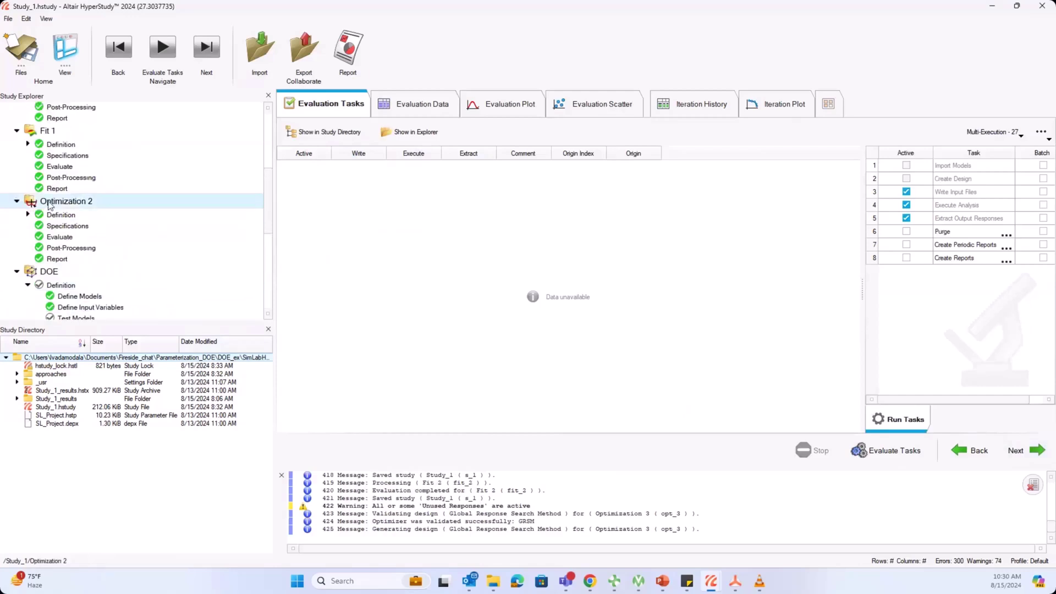
pyautogui.click(55, 203)
pyautogui.click(64, 225)
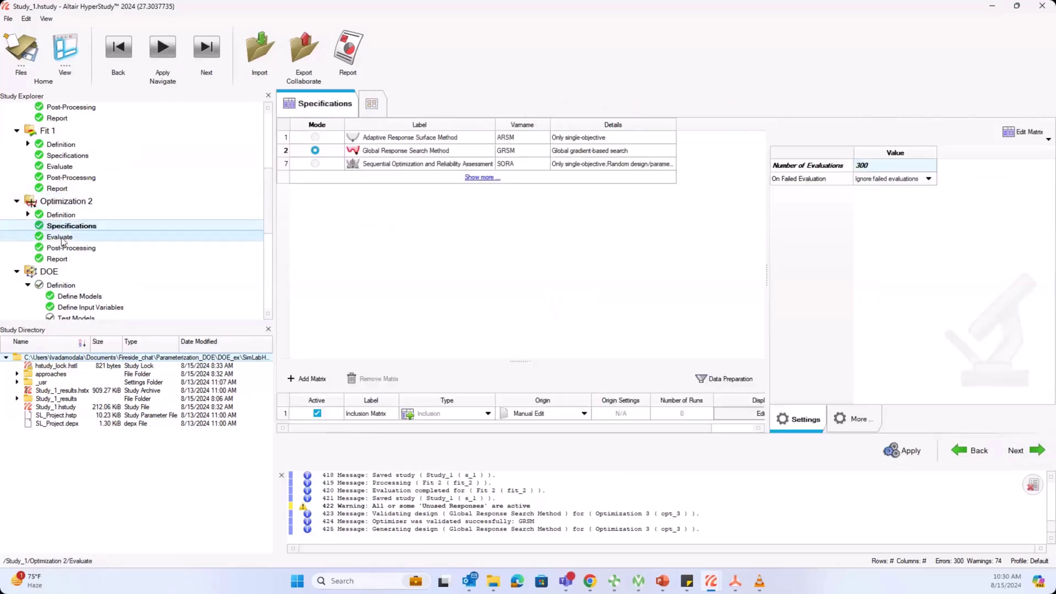
pyautogui.click(60, 236)
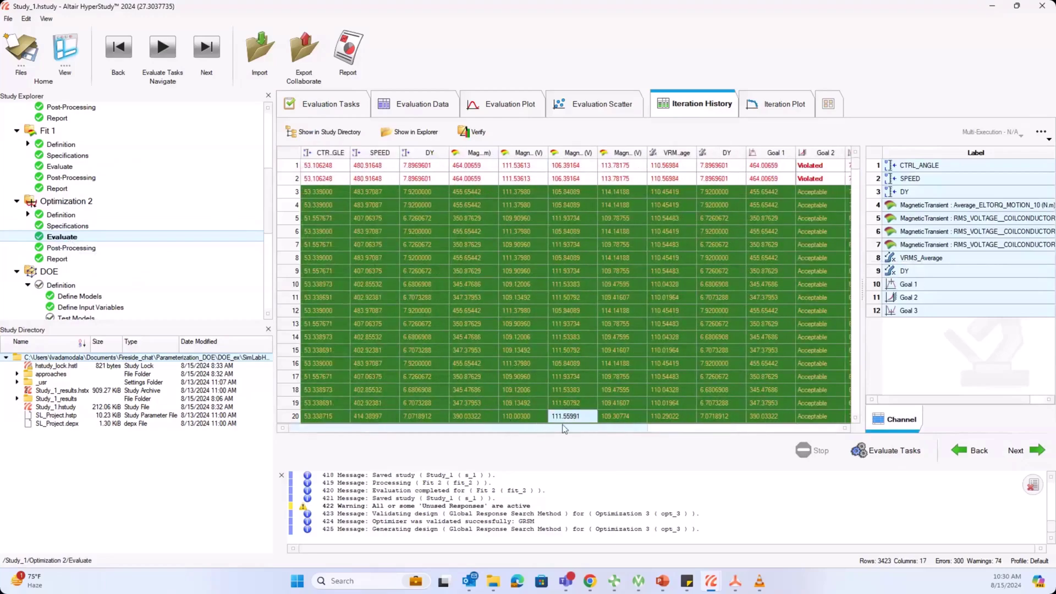
pyautogui.press('Down')
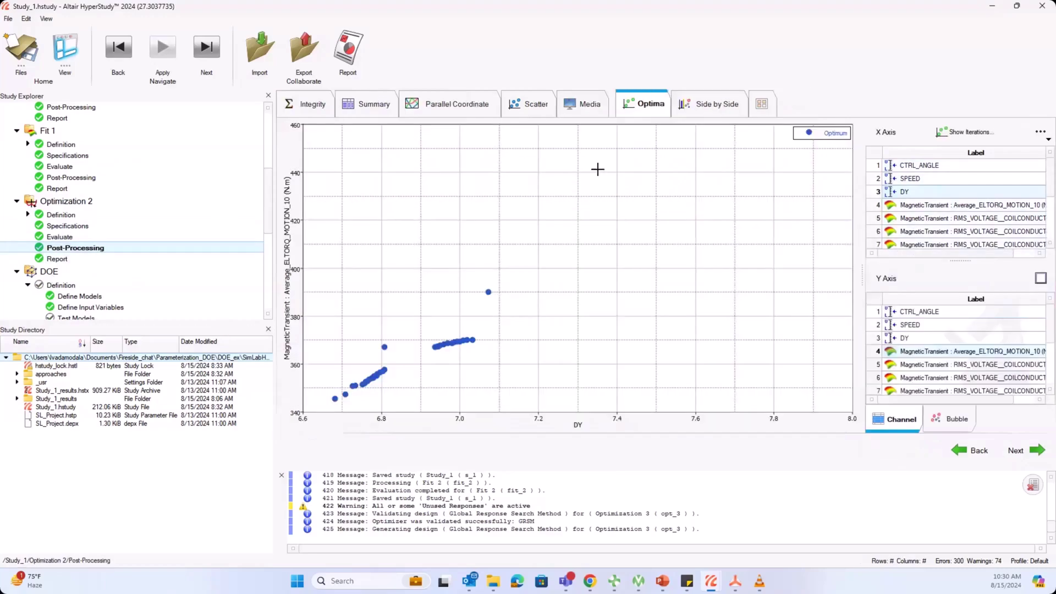